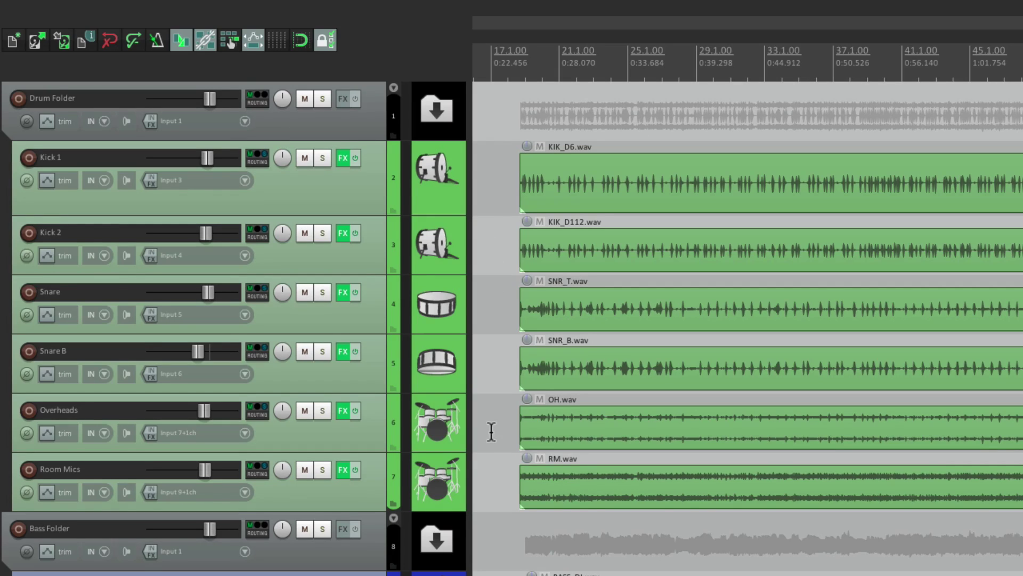
- Look through the project's tracks from the drums down through bass, guitars and vocal to the FX folder
{"action": "scroll", "coordinate": [656, 480], "scroll_direction": "down", "scroll_amount": 7}
{"action": "scroll", "coordinate": [657, 481], "scroll_direction": "left", "scroll_amount": 1}
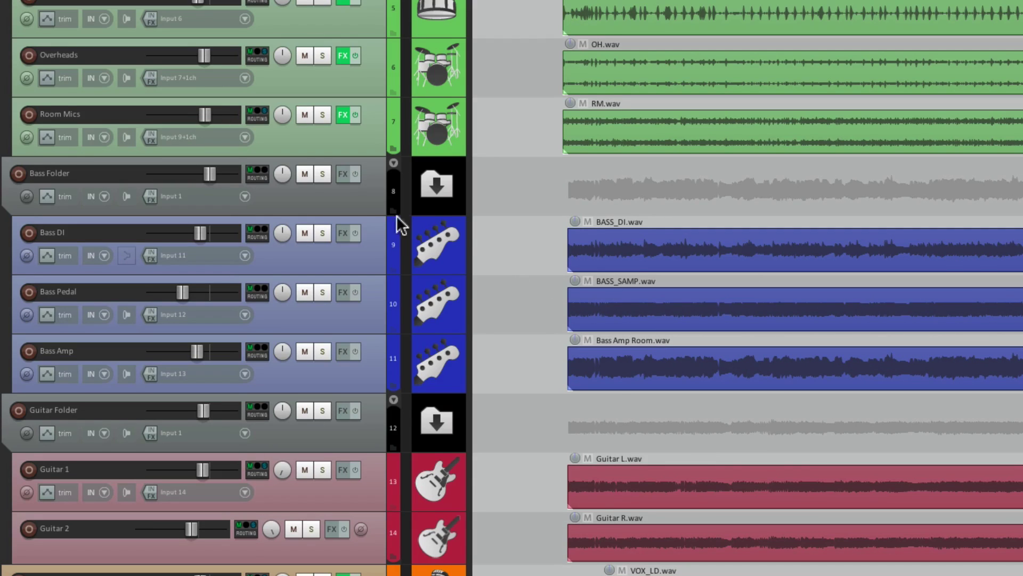
{"action": "scroll", "coordinate": [584, 365], "scroll_direction": "down", "scroll_amount": 4}
{"action": "scroll", "coordinate": [567, 258], "scroll_direction": "left", "scroll_amount": 1}
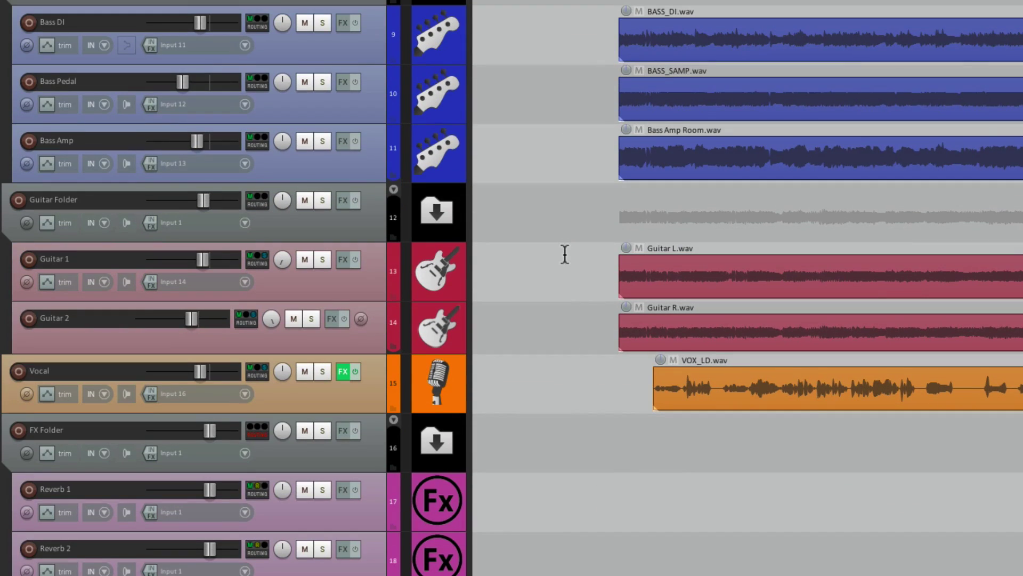
{"action": "scroll", "coordinate": [667, 374], "scroll_direction": "down", "scroll_amount": 1}
{"action": "scroll", "coordinate": [666, 374], "scroll_direction": "left", "scroll_amount": 1}
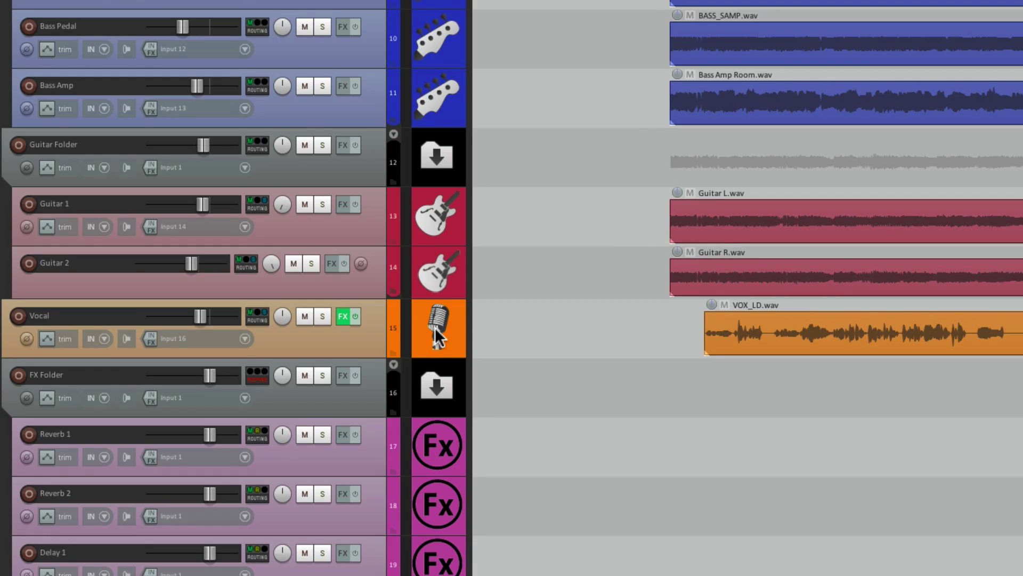
{"action": "scroll", "coordinate": [435, 327], "scroll_direction": "down", "scroll_amount": 2}
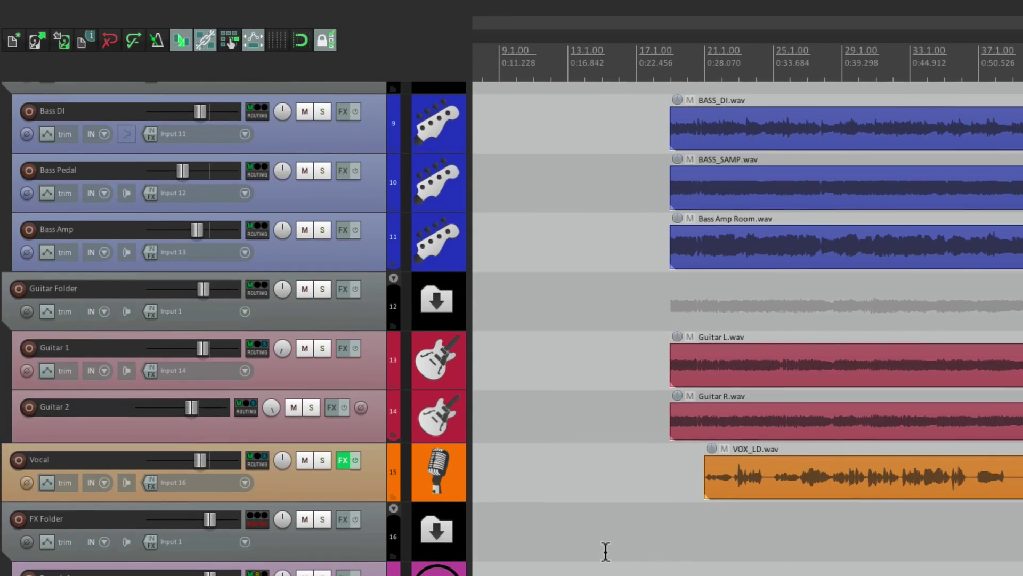
- Show the Mixer for the project
{"action": "mouse_move", "coordinate": [483, 3]}
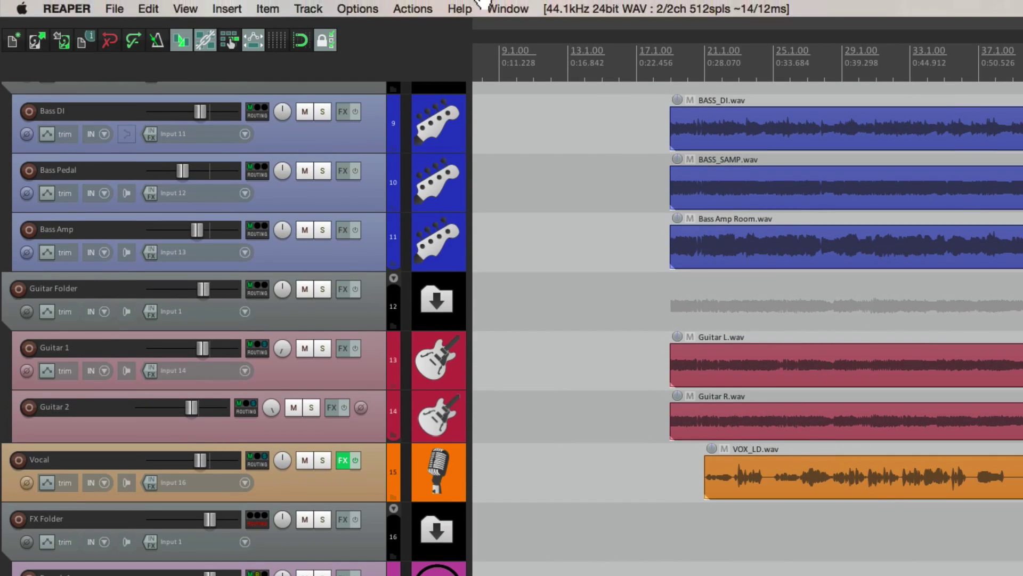
{"action": "left_click", "coordinate": [183, 8]}
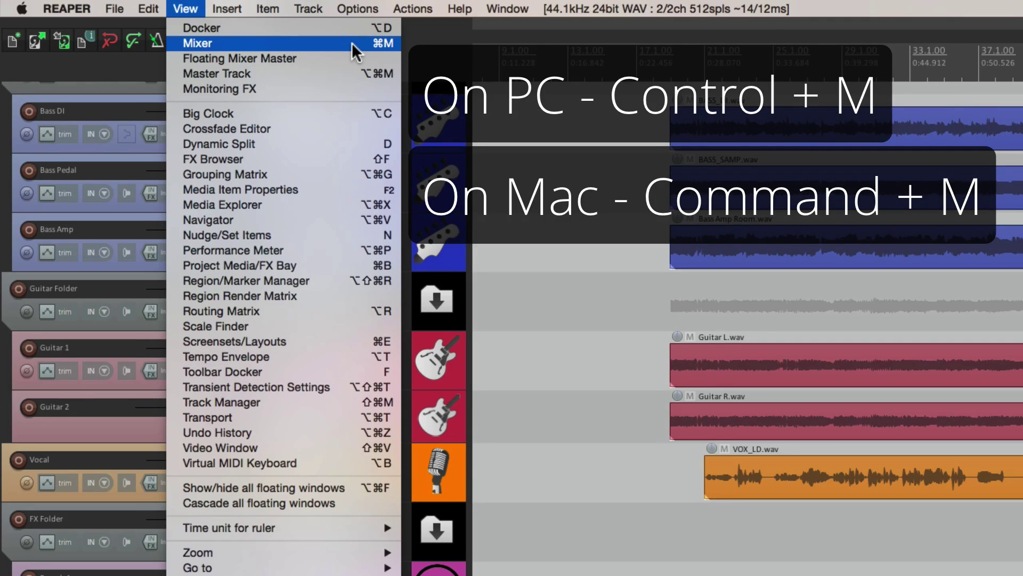
{"action": "left_click", "coordinate": [352, 43]}
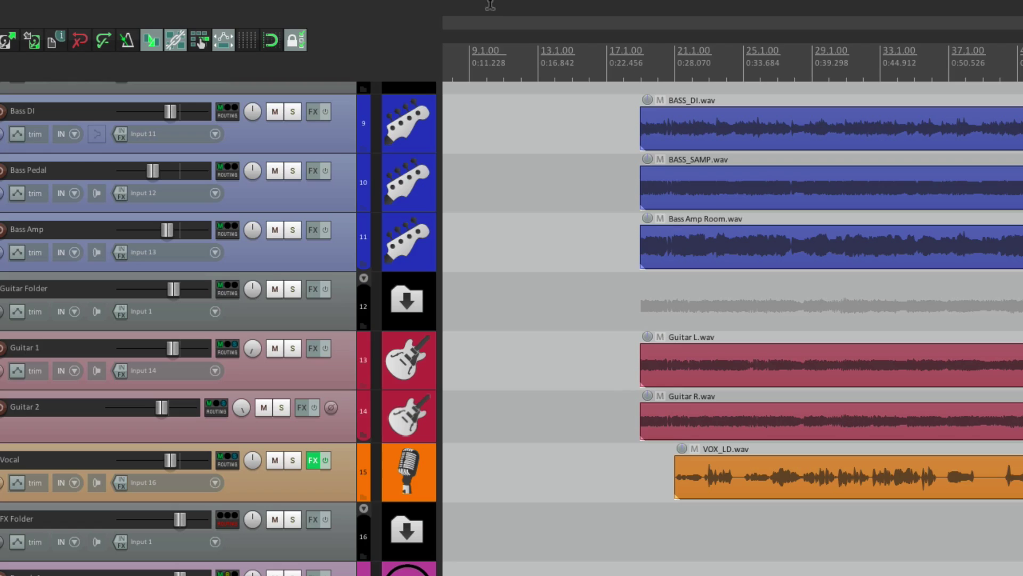
- Set the mixer panel layout to Layout default
{"action": "mouse_move", "coordinate": [488, 5]}
{"action": "left_click", "coordinate": [319, 9]}
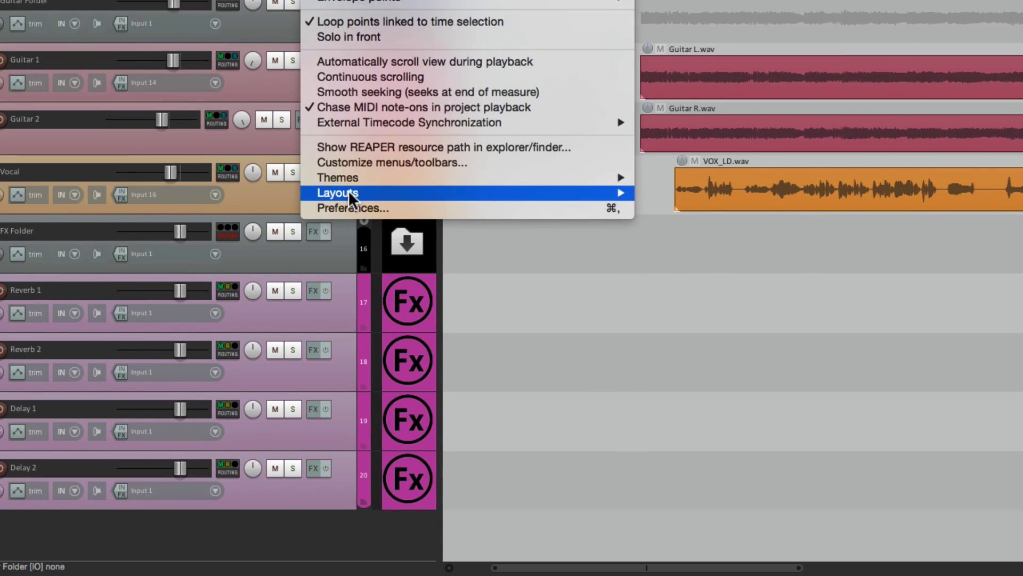
{"action": "mouse_move", "coordinate": [347, 479]}
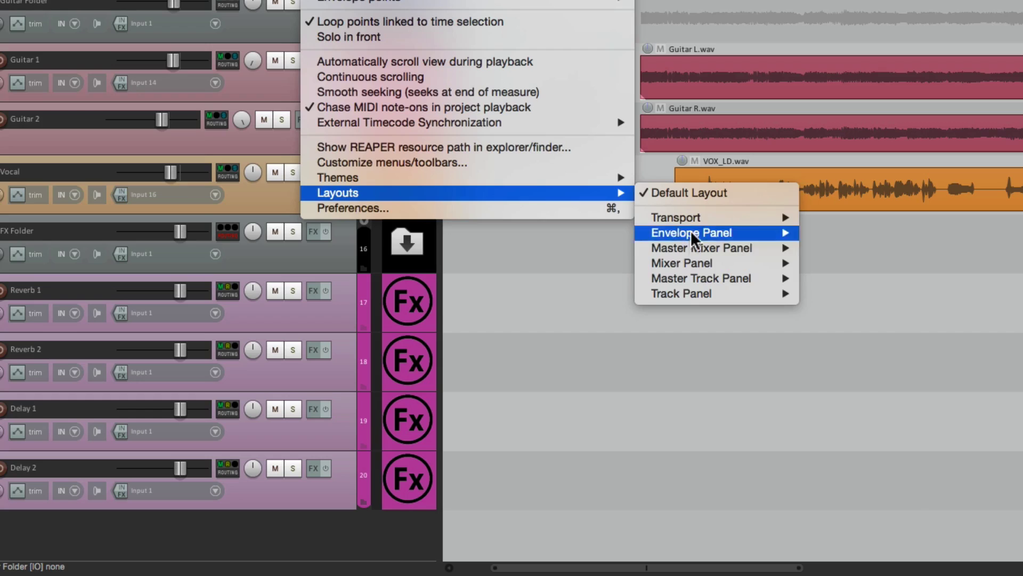
{"action": "mouse_move", "coordinate": [661, 268]}
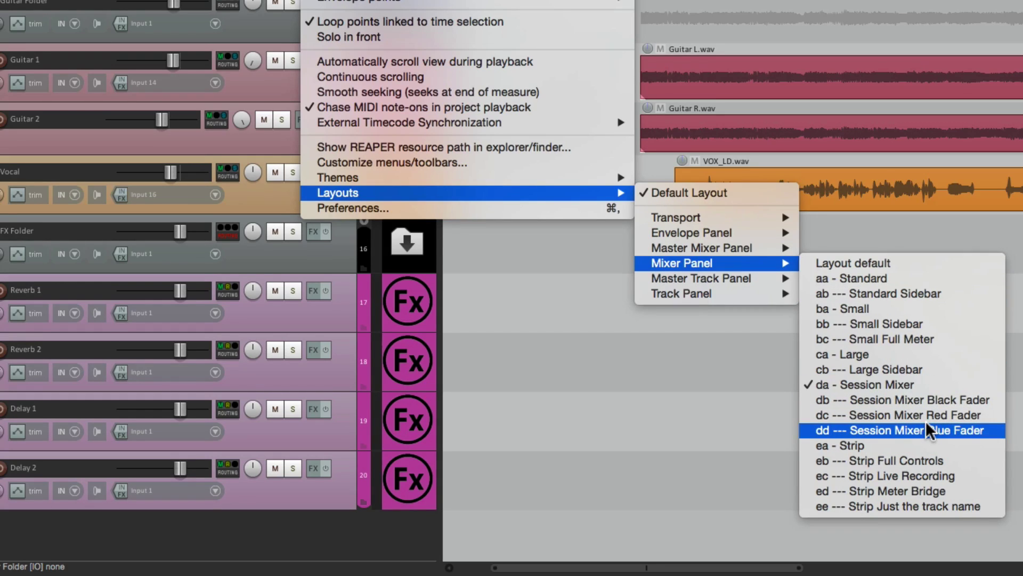
{"action": "left_click", "coordinate": [925, 263]}
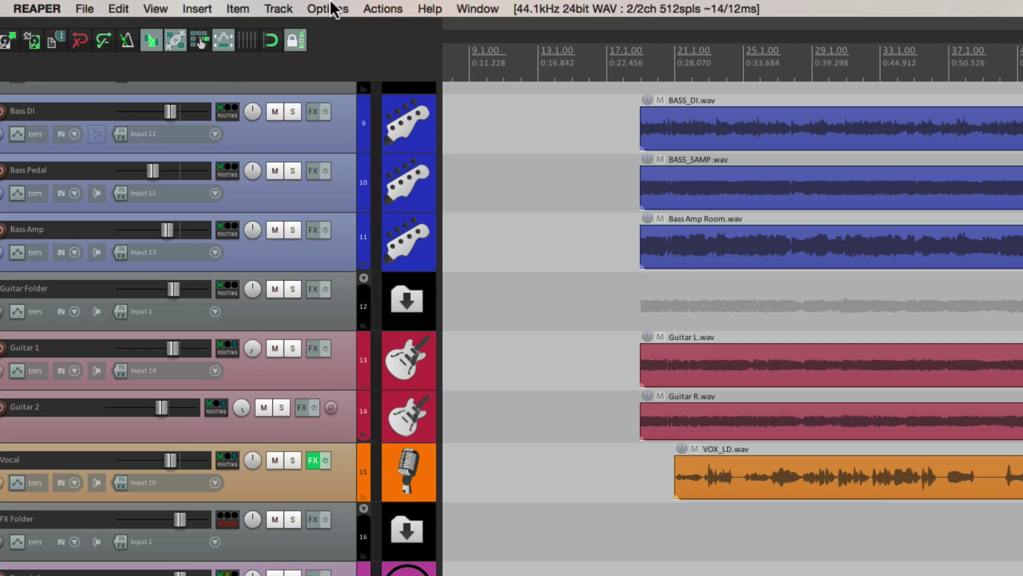
- Switch the mixer panel layout to "da - Session Mixer"
{"action": "left_click", "coordinate": [334, 9]}
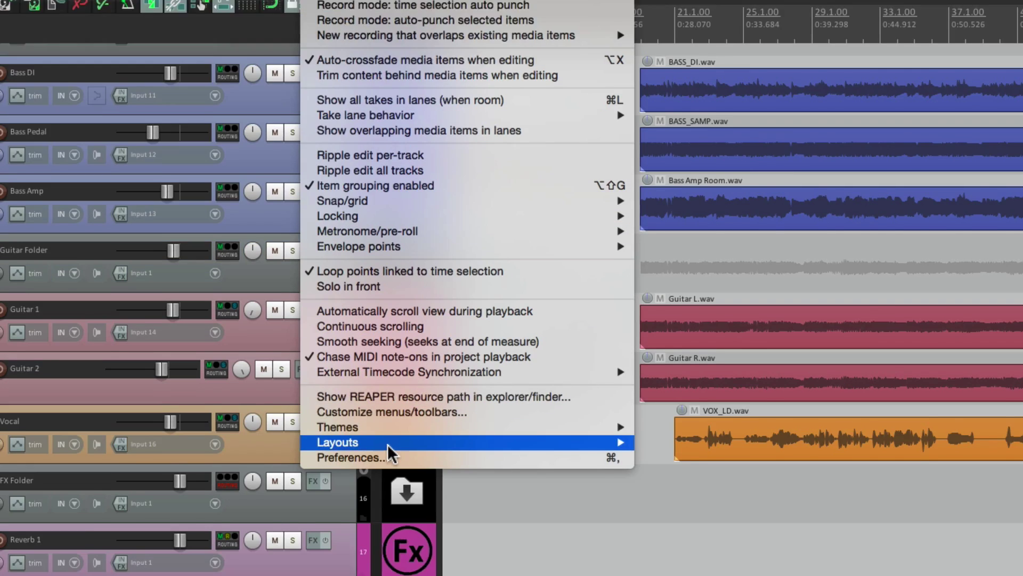
{"action": "mouse_move", "coordinate": [388, 481]}
{"action": "mouse_move", "coordinate": [693, 262]}
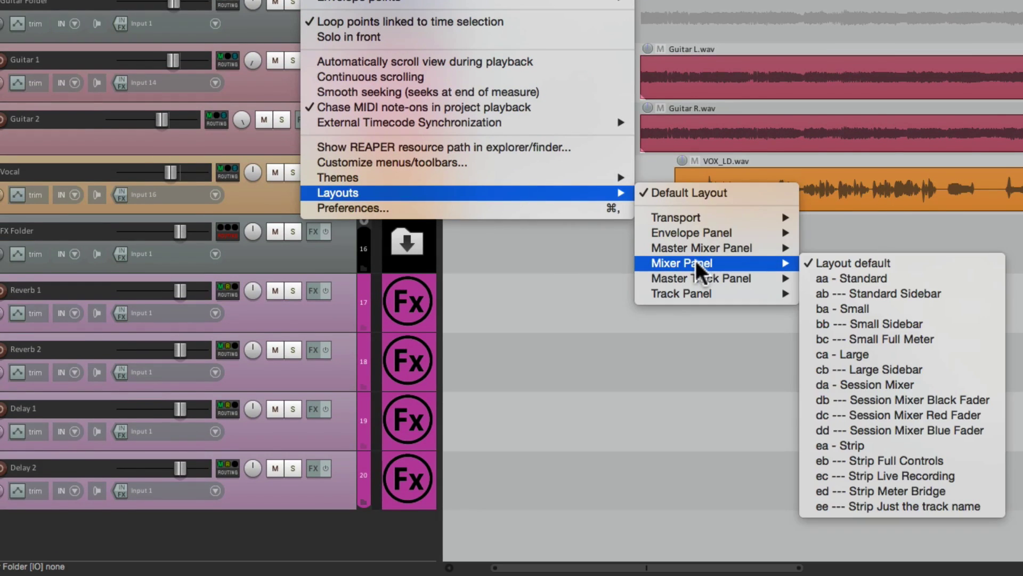
{"action": "left_click", "coordinate": [970, 383]}
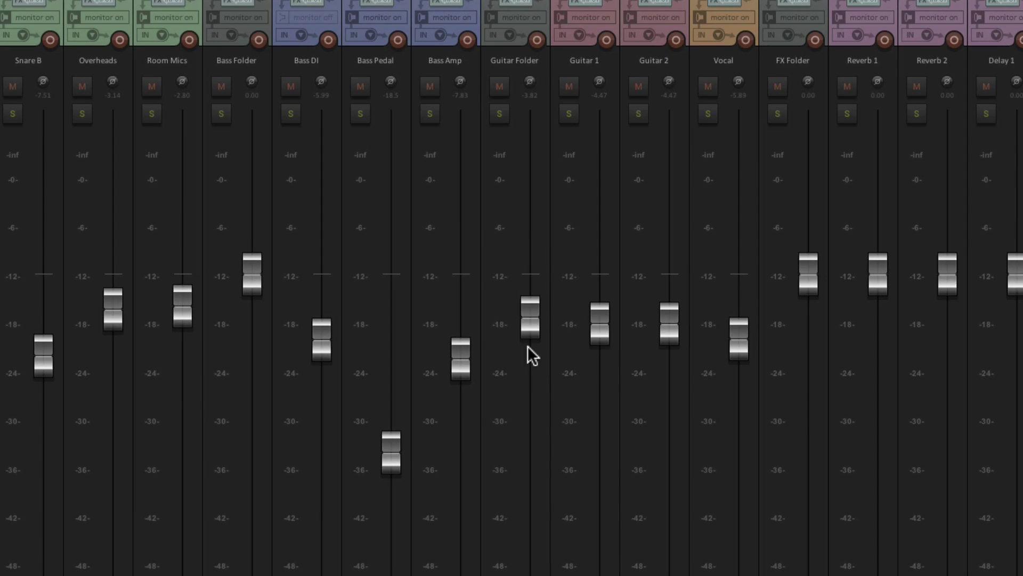
- Move the Guitar Folder's volume fader up and down in the mixer, leaving it at about -4.97 dB
{"action": "mouse_move", "coordinate": [529, 306]}
{"action": "left_mouse_down"}
{"action": "mouse_move", "coordinate": [535, 331]}
{"action": "mouse_move", "coordinate": [535, 278]}
{"action": "mouse_move", "coordinate": [527, 315]}
{"action": "left_mouse_up"}
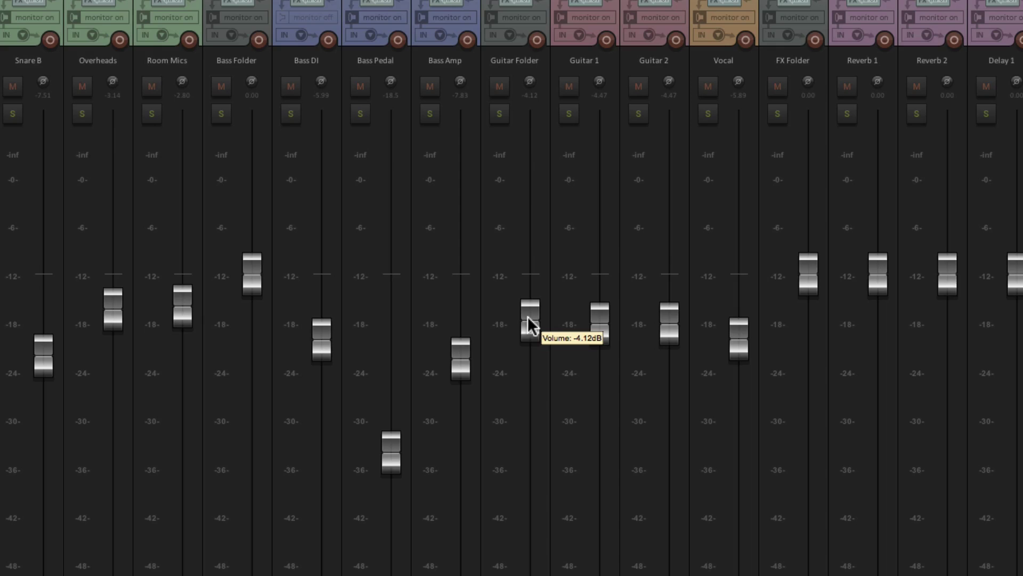
{"action": "scroll", "coordinate": [528, 315], "scroll_direction": "up", "scroll_amount": 5}
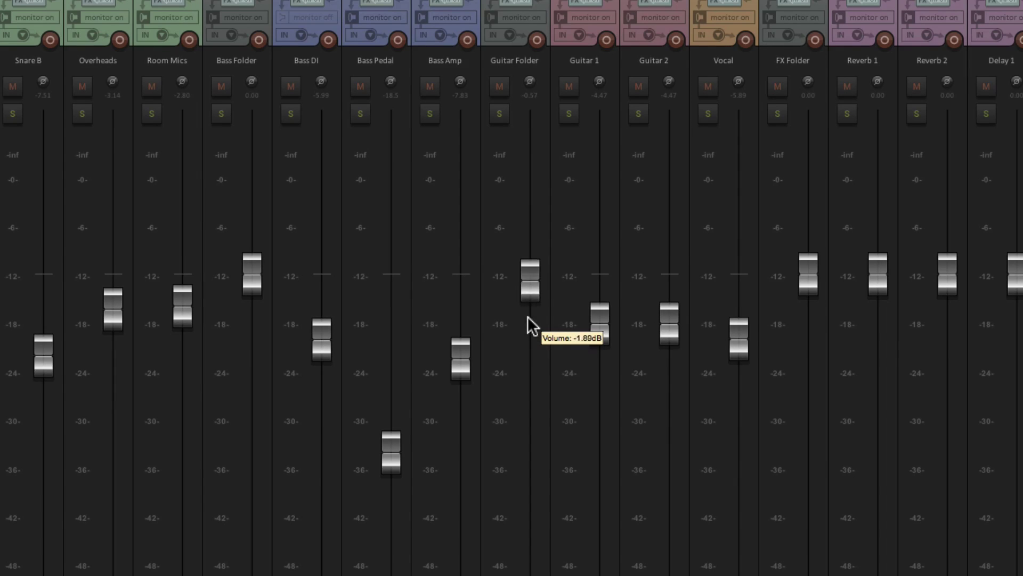
{"action": "scroll", "coordinate": [527, 315], "scroll_direction": "down", "scroll_amount": 8}
{"action": "scroll", "coordinate": [528, 316], "scroll_direction": "up", "scroll_amount": 8}
{"action": "scroll", "coordinate": [527, 316], "scroll_direction": "down", "scroll_amount": 3}
{"action": "scroll", "coordinate": [527, 316], "scroll_direction": "down", "scroll_amount": 3}
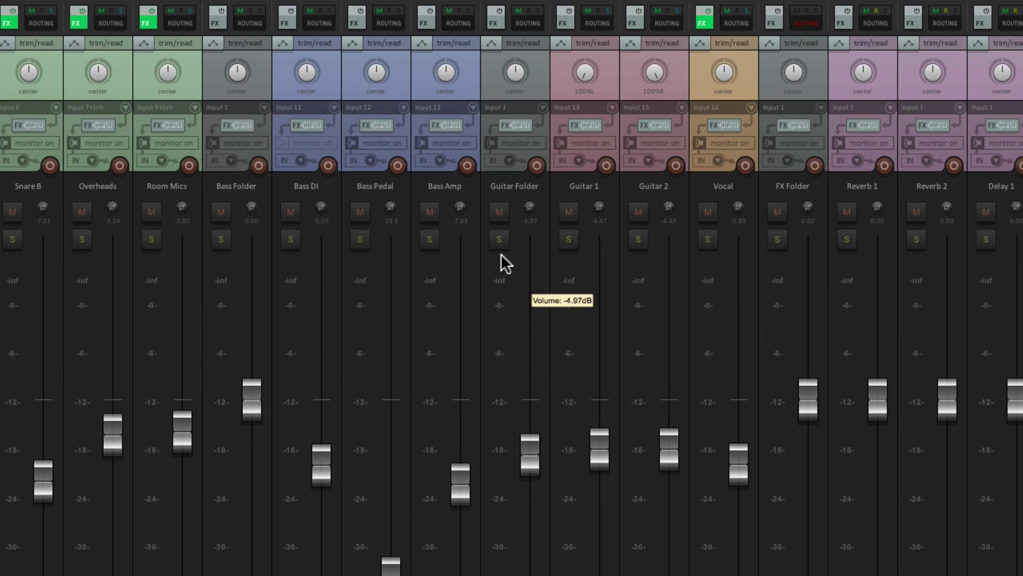
- Try the Guitar Folder's solo and mute on and off, along with its phase switch
{"action": "left_click", "coordinate": [499, 240]}
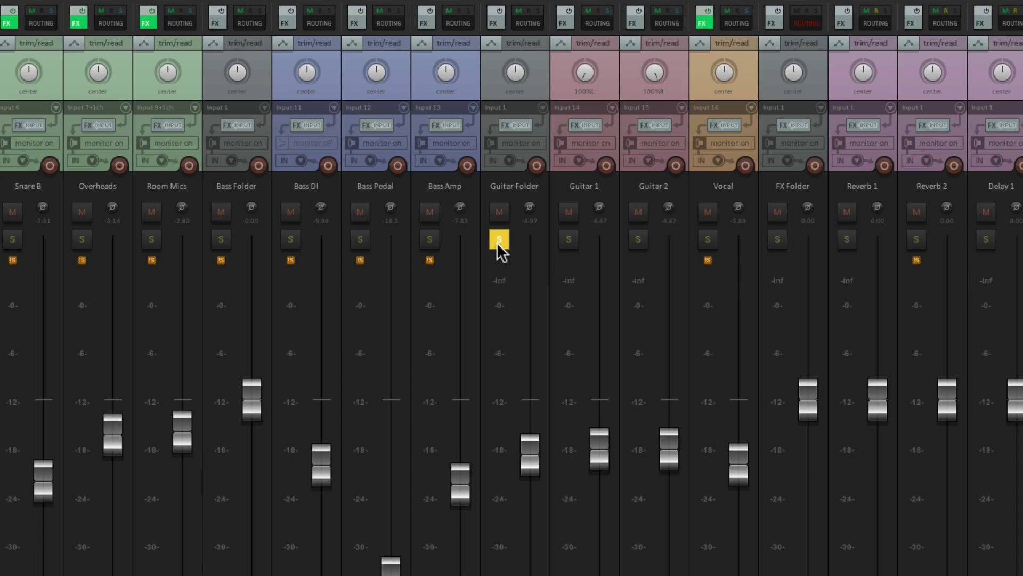
{"action": "left_click", "coordinate": [499, 241]}
{"action": "left_click", "coordinate": [498, 216]}
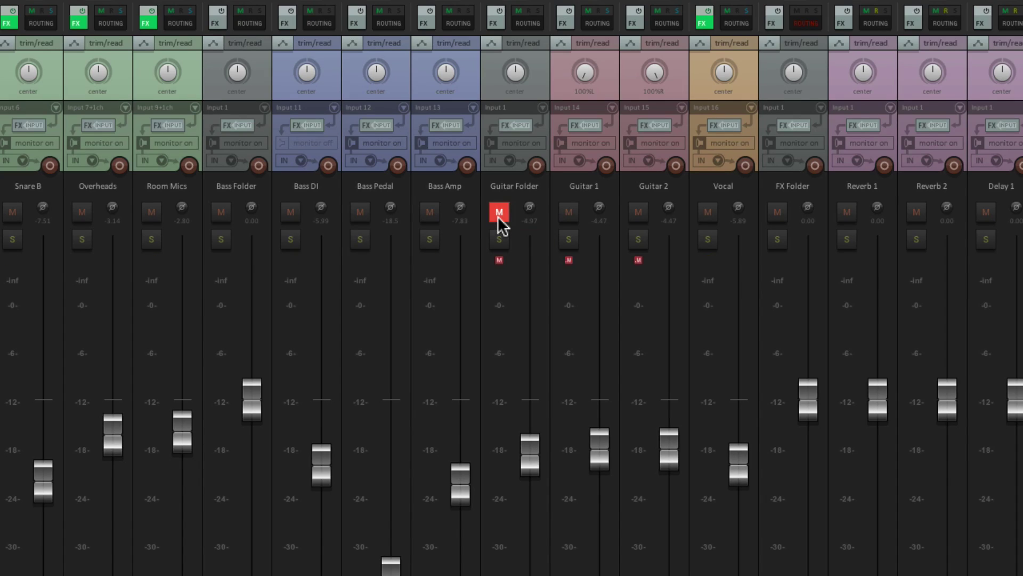
{"action": "left_click", "coordinate": [497, 216]}
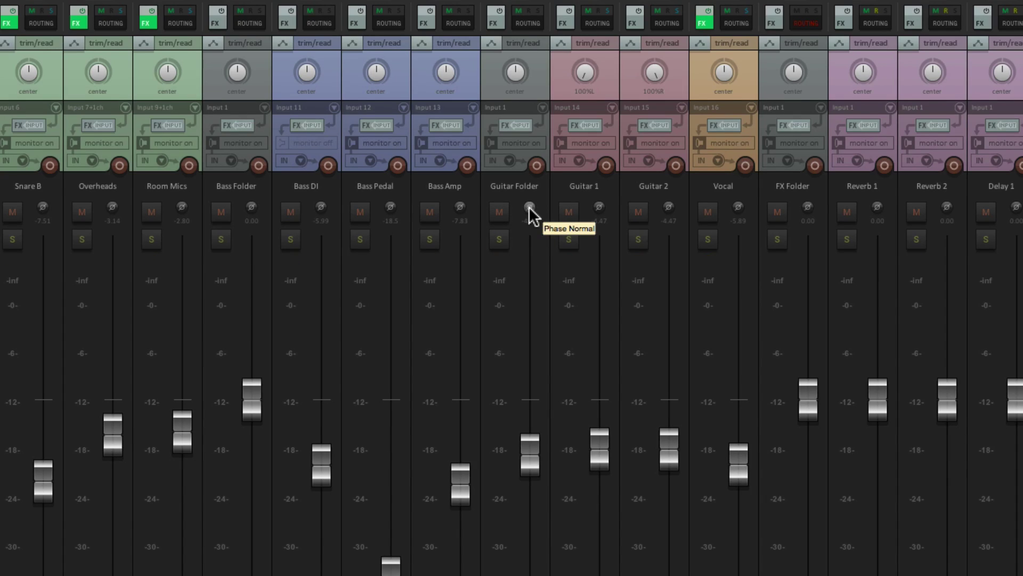
{"action": "left_click", "coordinate": [530, 208]}
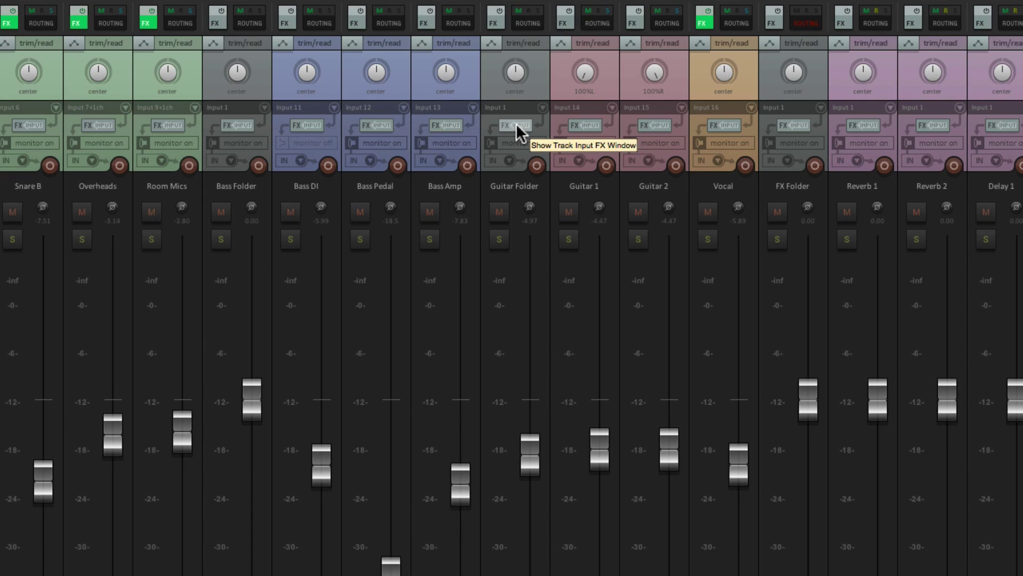
- View the Guitar Folder's input choices, and try its pan control before resetting it to center
{"action": "left_click", "coordinate": [543, 107]}
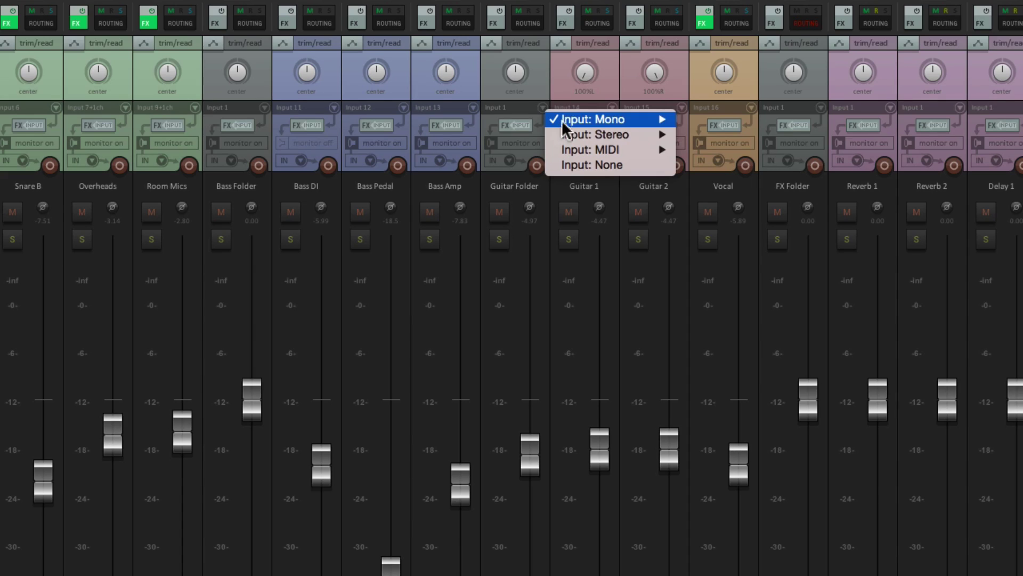
{"action": "left_click", "coordinate": [517, 71]}
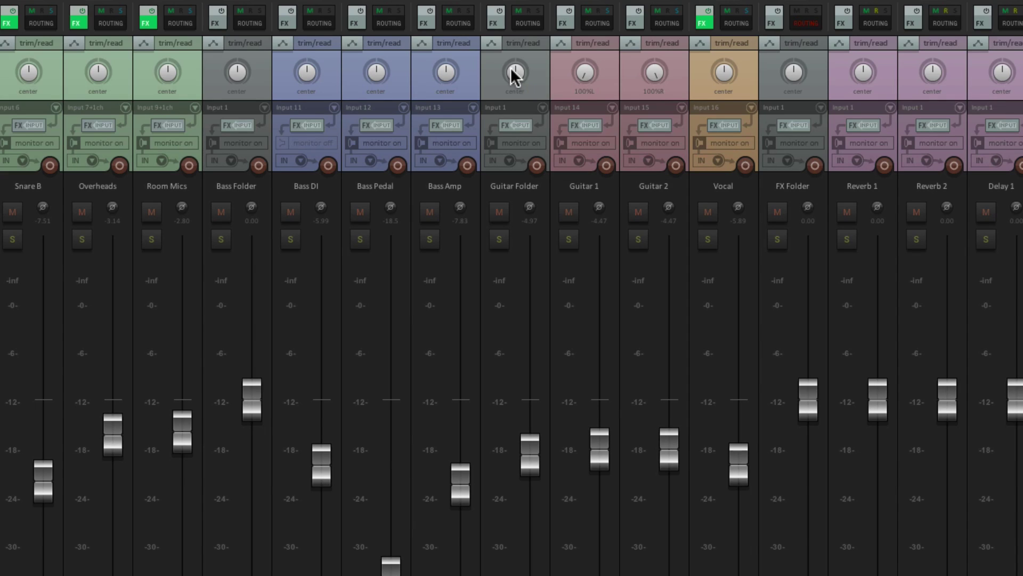
{"action": "mouse_move", "coordinate": [512, 71]}
{"action": "left_mouse_down"}
{"action": "mouse_move", "coordinate": [512, 80]}
{"action": "mouse_move", "coordinate": [511, 51]}
{"action": "left_mouse_up"}
{"action": "double_click", "coordinate": [516, 71]}
- View the Guitar Folder's envelope settings and the Bass Amp's routing settings, closing each window again
{"action": "left_click", "coordinate": [490, 42]}
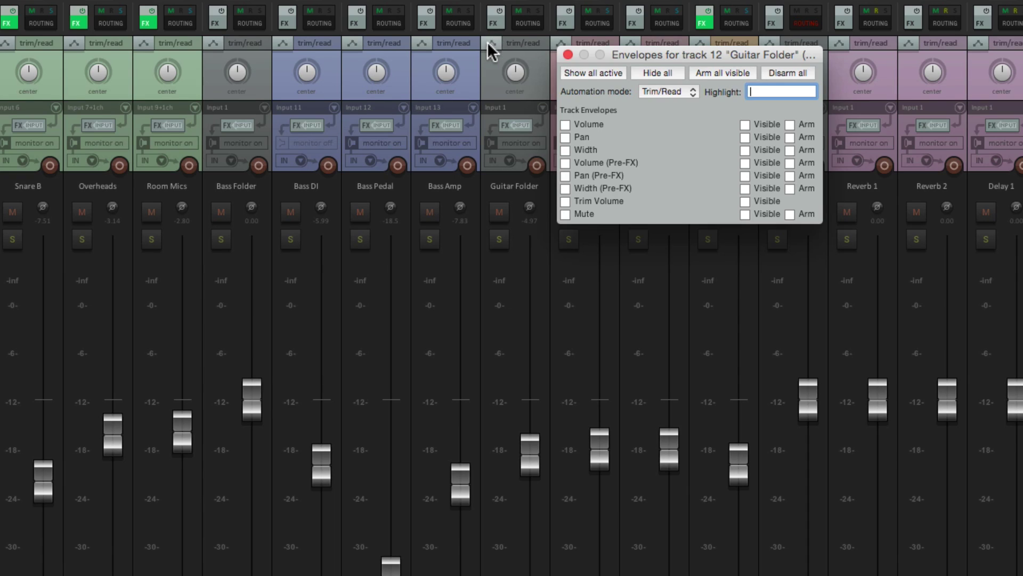
{"action": "left_click", "coordinate": [568, 55]}
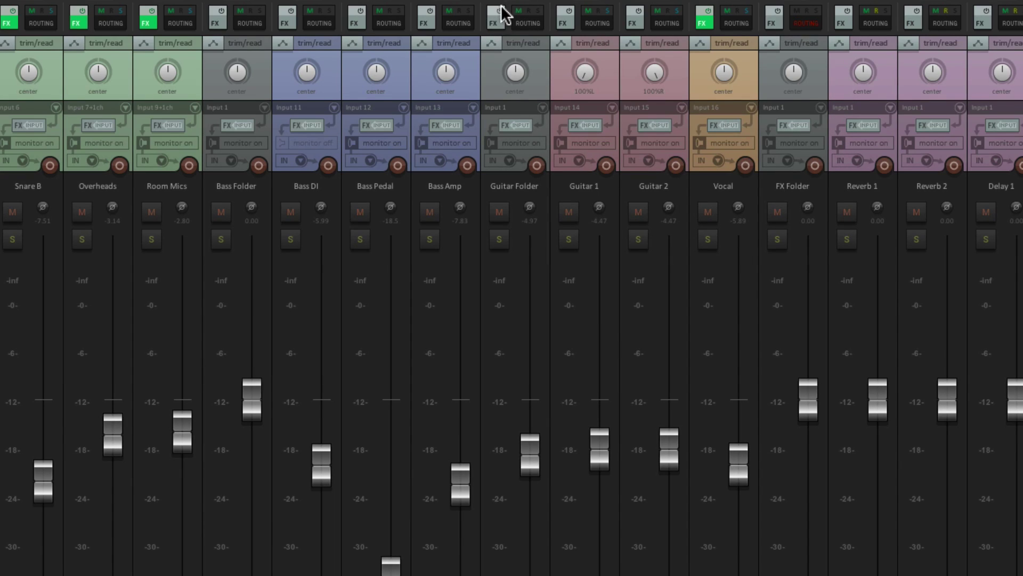
{"action": "left_click", "coordinate": [456, 22]}
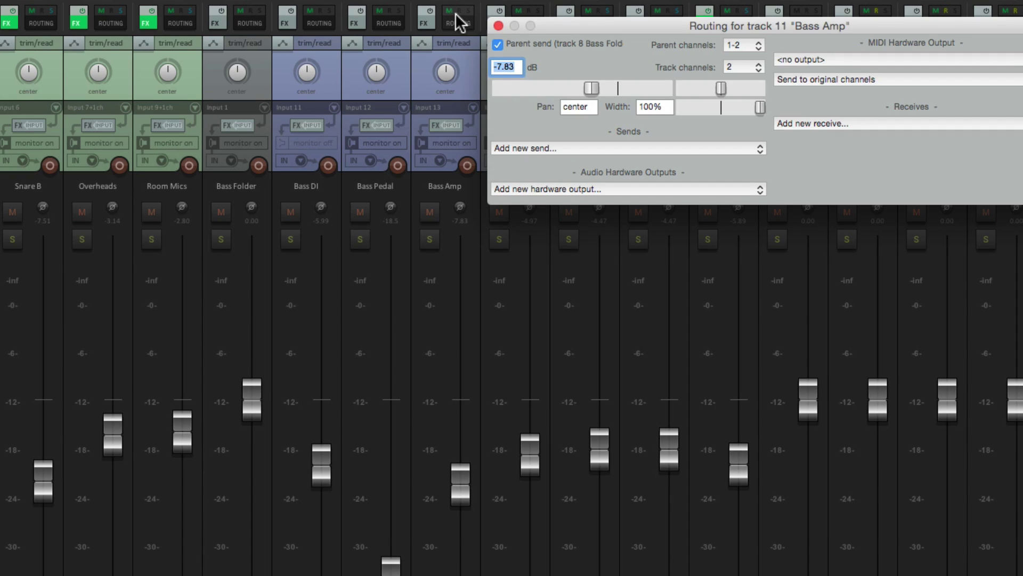
{"action": "left_click", "coordinate": [498, 26]}
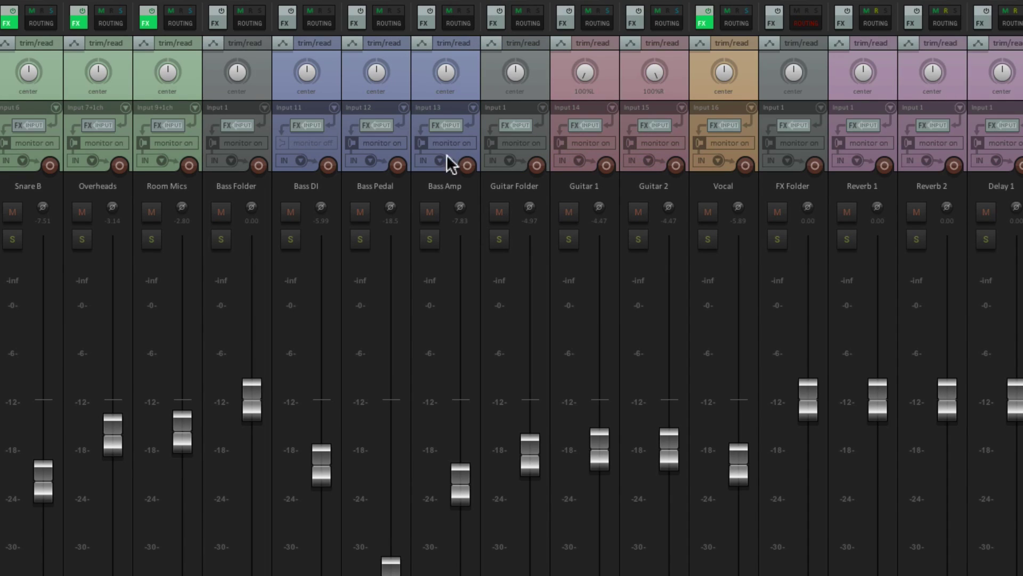
- Dock the mixer in the docker and make the docked area slightly taller
{"action": "mouse_move", "coordinate": [455, 279]}
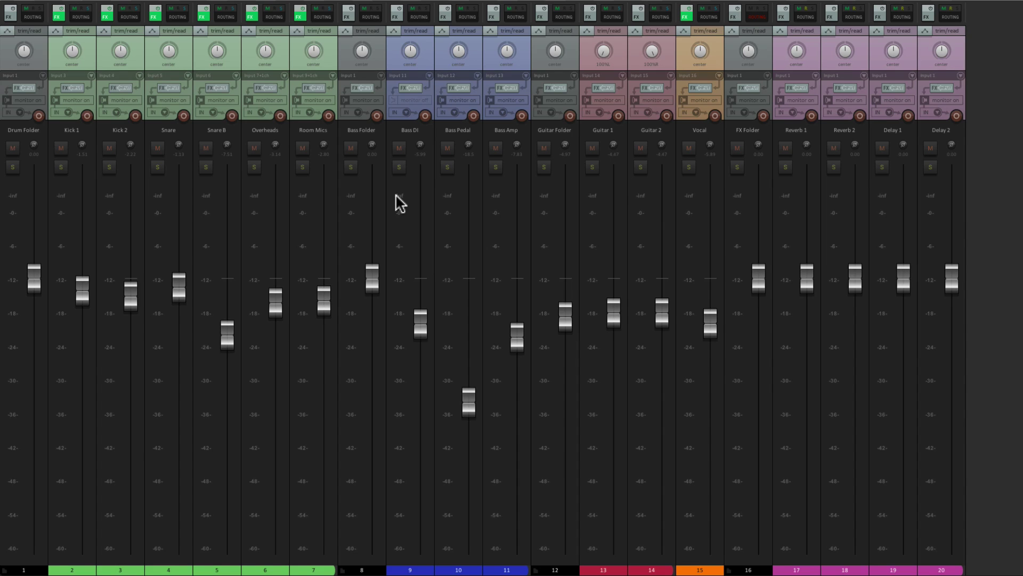
{"action": "right_click", "coordinate": [982, 203]}
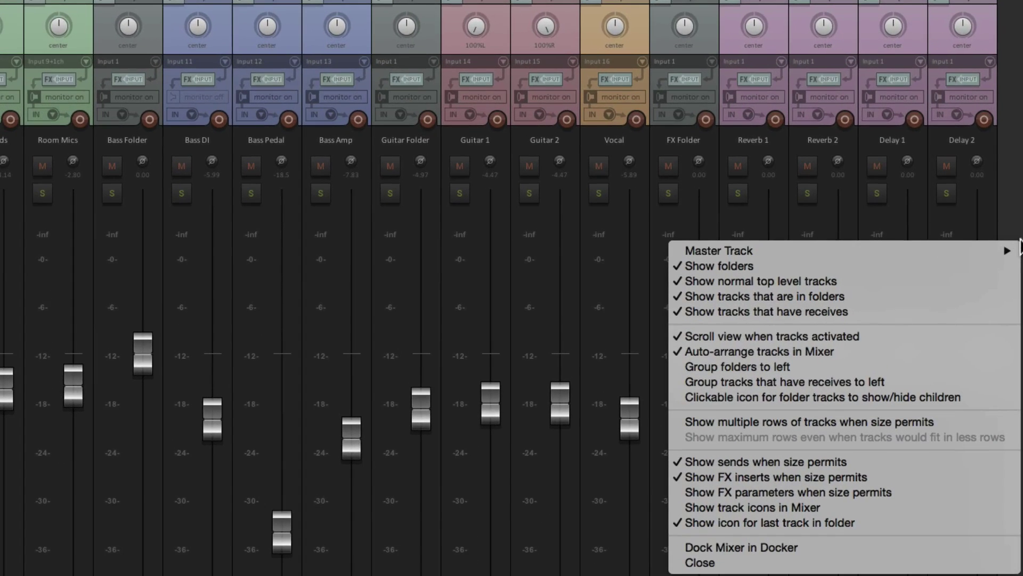
{"action": "left_click", "coordinate": [869, 548]}
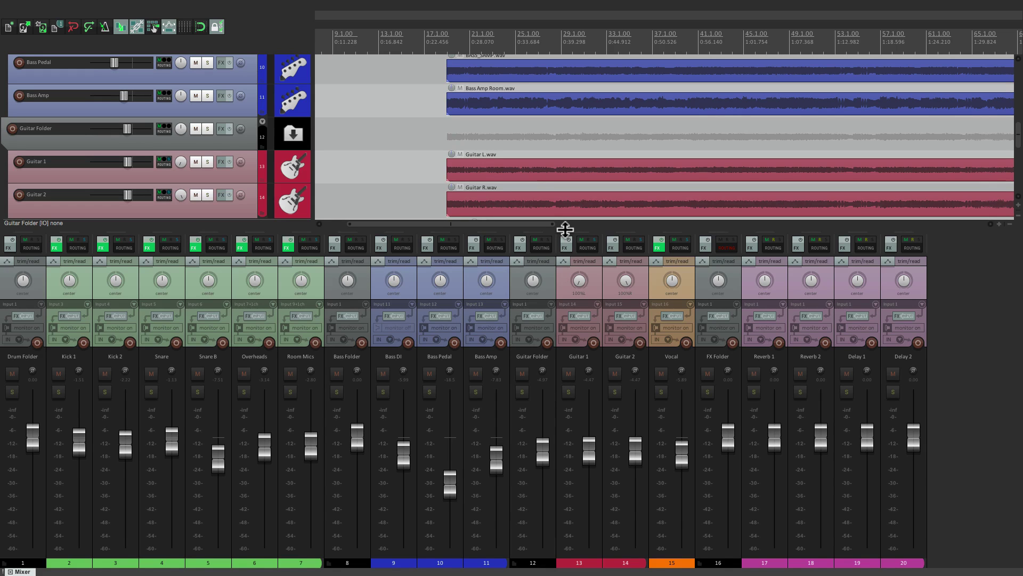
{"action": "mouse_move", "coordinate": [565, 229]}
{"action": "left_mouse_down"}
{"action": "mouse_move", "coordinate": [552, 248]}
{"action": "mouse_move", "coordinate": [534, 426]}
{"action": "mouse_move", "coordinate": [546, 155]}
{"action": "mouse_move", "coordinate": [554, 225]}
{"action": "left_mouse_up"}
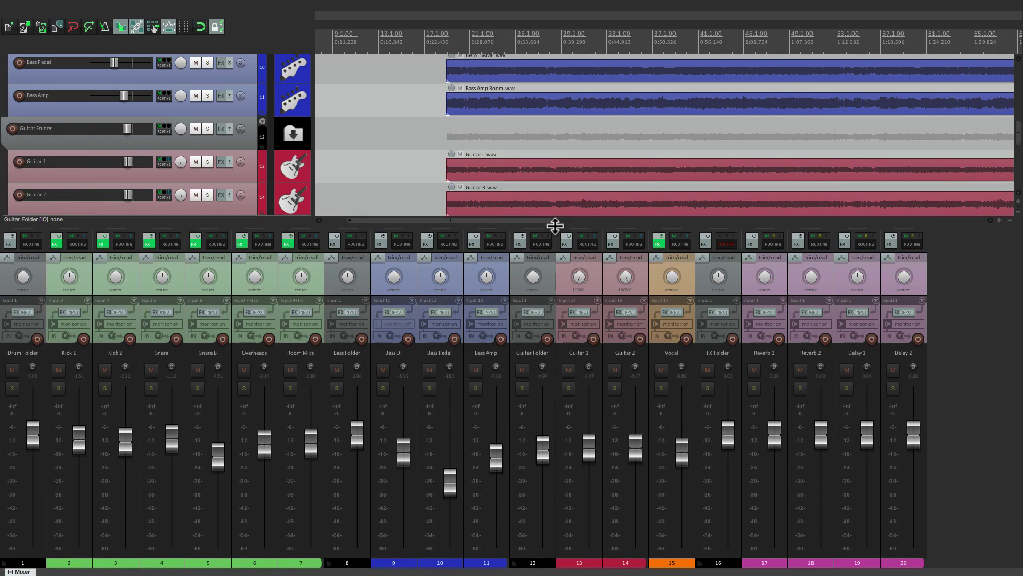
- Check the mixer's "Scroll view when tracks activated" option and test it by selecting the Bass Amp and Delay 2 tracks
{"action": "left_click", "coordinate": [244, 103]}
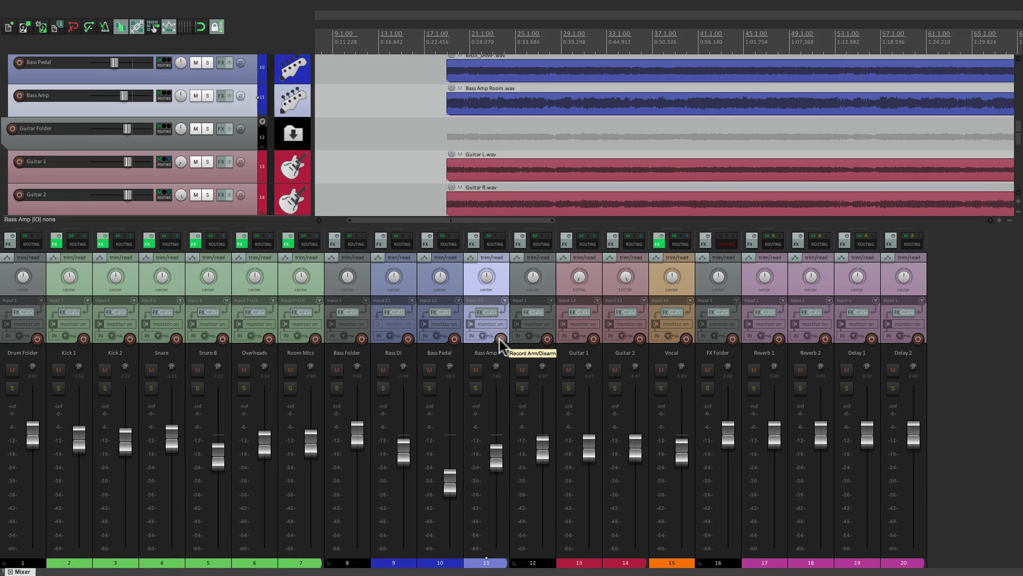
{"action": "right_click", "coordinate": [944, 280]}
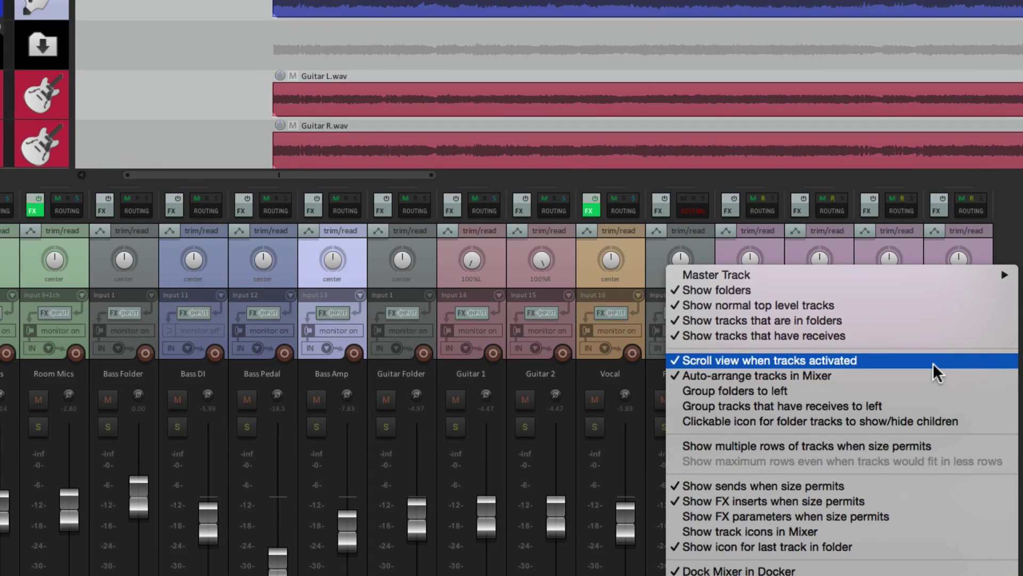
{"action": "left_click", "coordinate": [933, 363]}
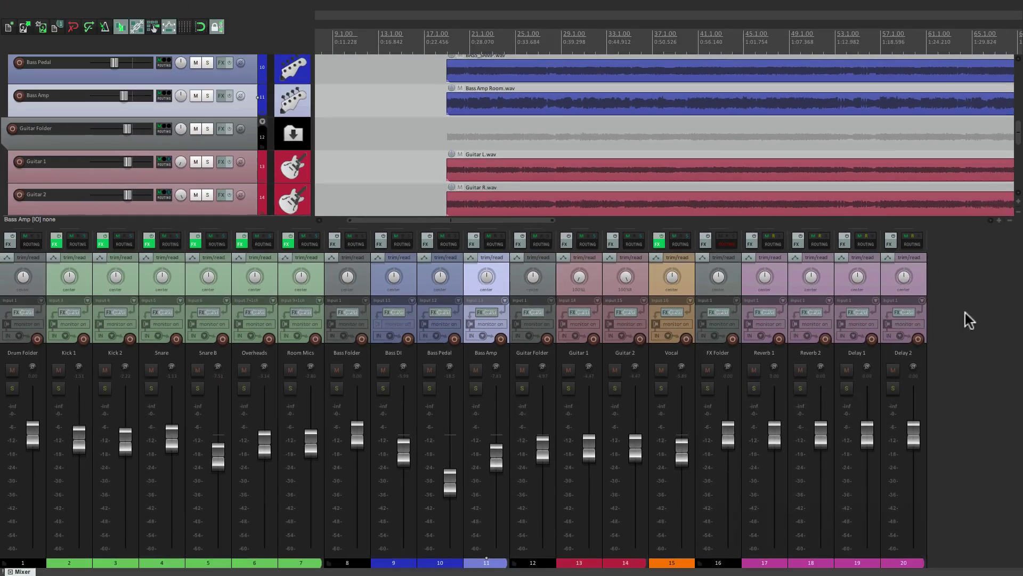
{"action": "left_click", "coordinate": [905, 561]}
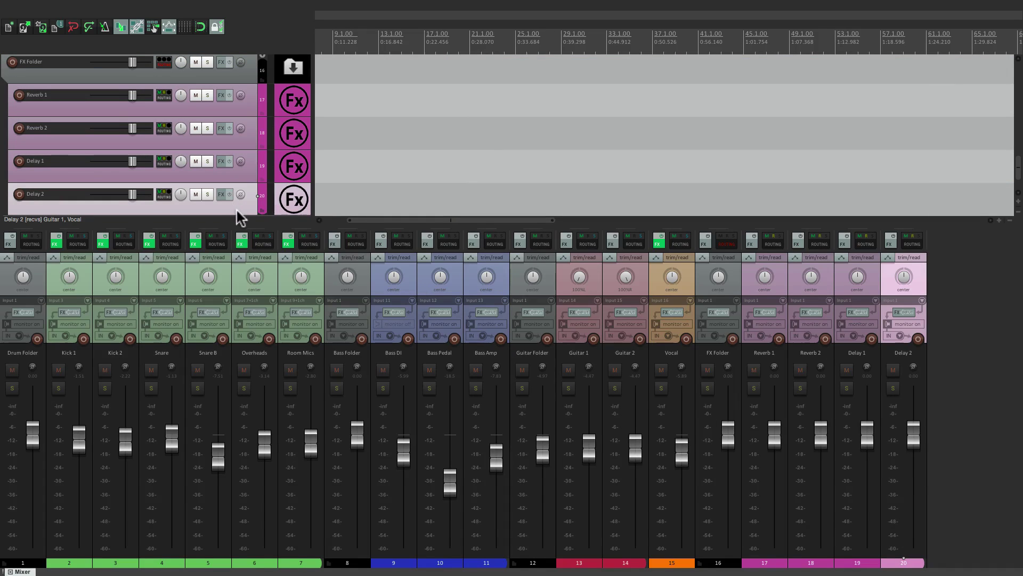
- Test the mixer's automatic scrolling by selecting Kick 1 in the mixer and Delay 1 in the track panel, and review the option again
{"action": "left_click", "coordinate": [69, 562]}
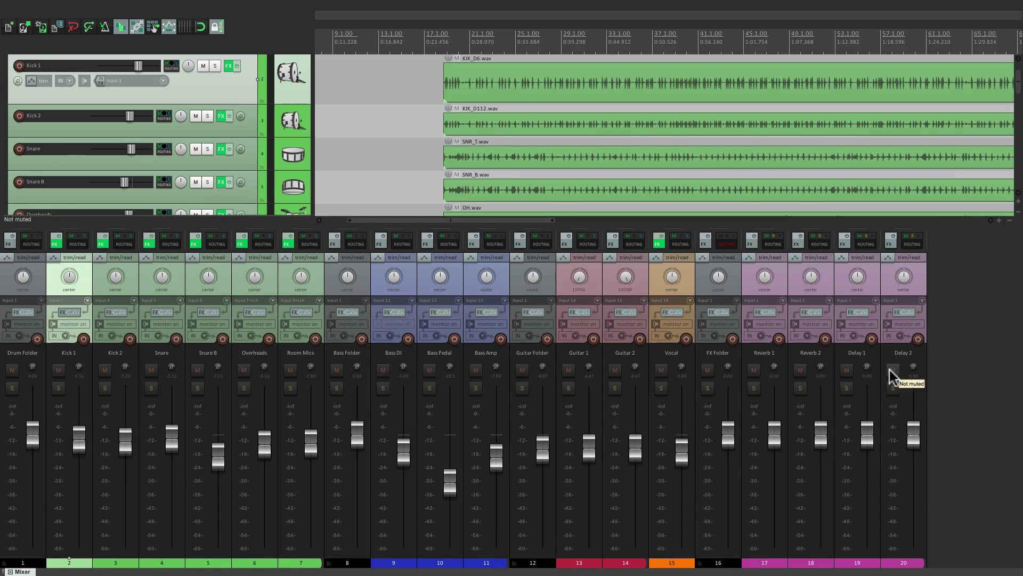
{"action": "scroll", "coordinate": [274, 144], "scroll_direction": "down", "scroll_amount": 10}
{"action": "left_click", "coordinate": [248, 142]}
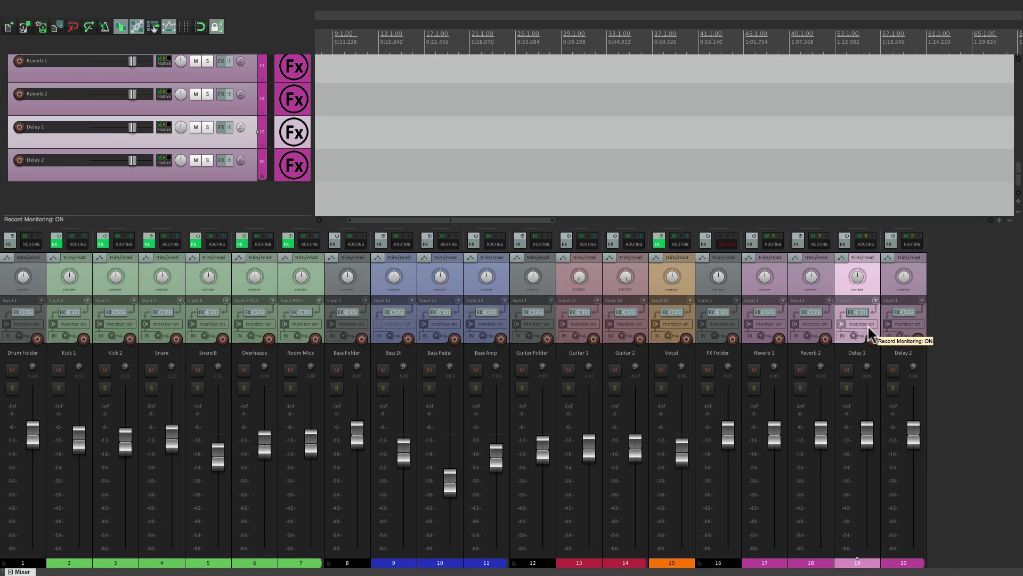
{"action": "right_click", "coordinate": [945, 280]}
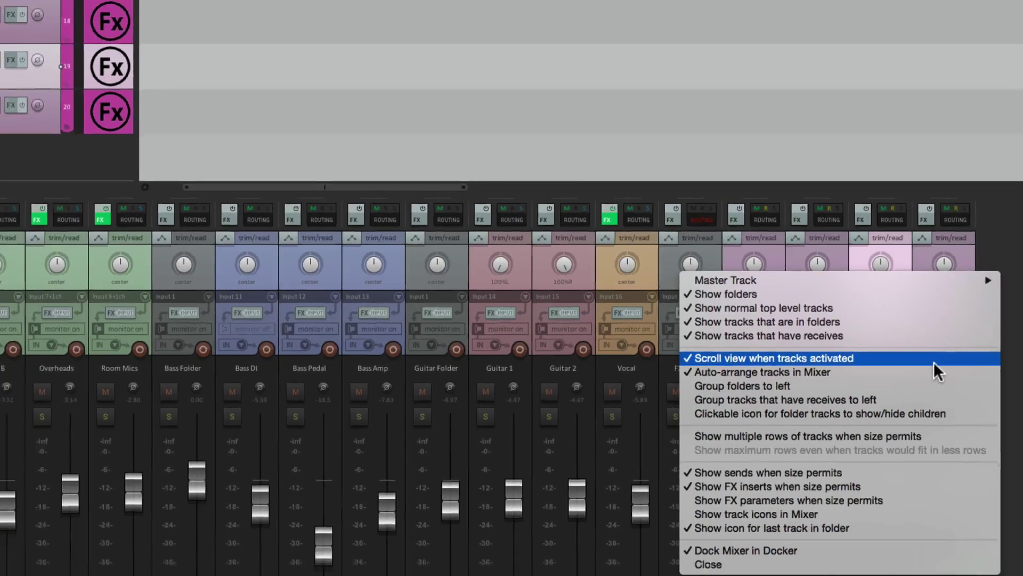
{"action": "left_click", "coordinate": [948, 366]}
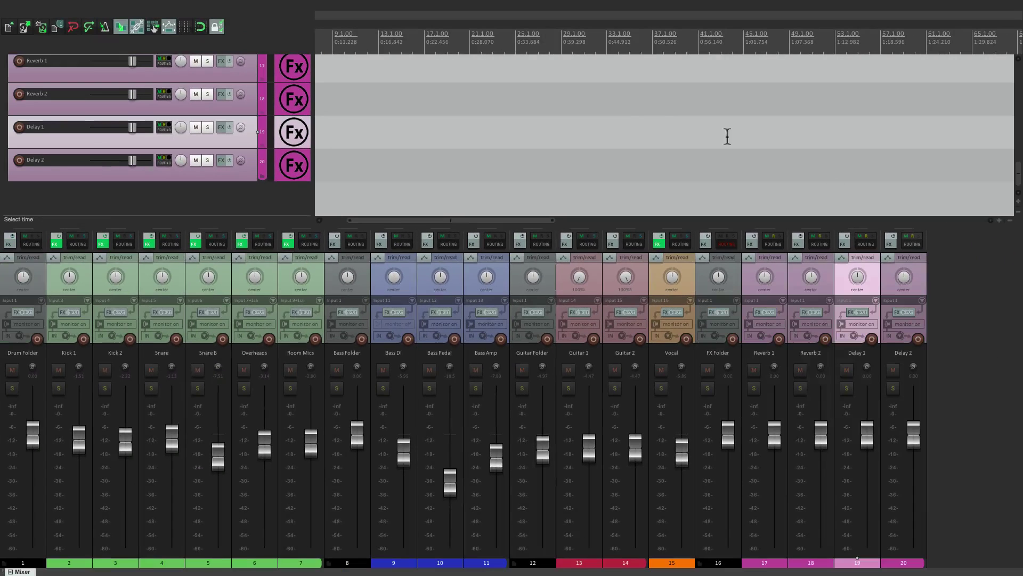
- Hide tracks 8 to 20, Bass Folder through Delay 2, from the mixer using the Track Manager, and close it
{"action": "scroll", "coordinate": [387, 149], "scroll_direction": "up", "scroll_amount": 3}
{"action": "scroll", "coordinate": [387, 149], "scroll_direction": "up", "scroll_amount": 10}
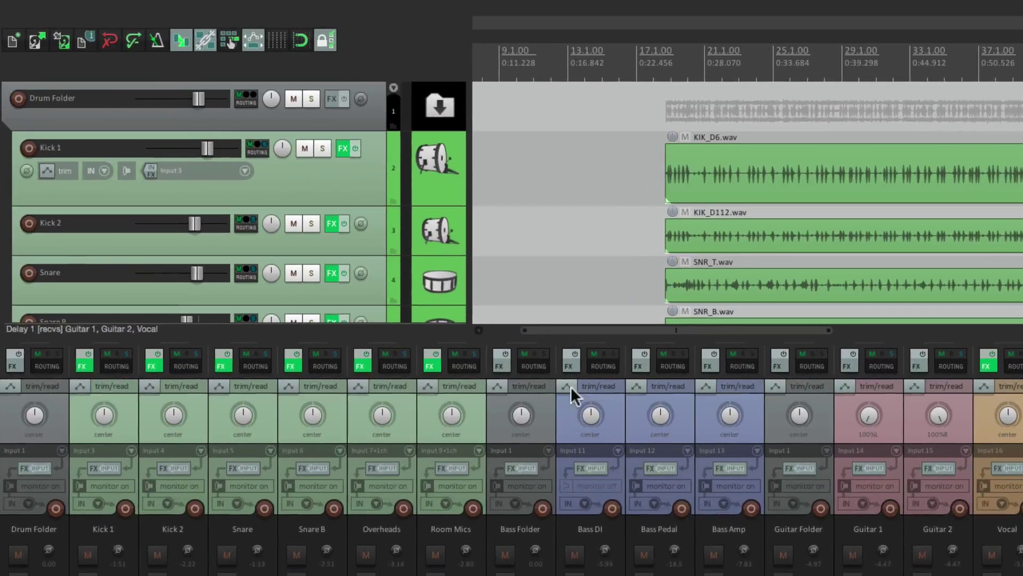
{"action": "left_click", "coordinate": [185, 7]}
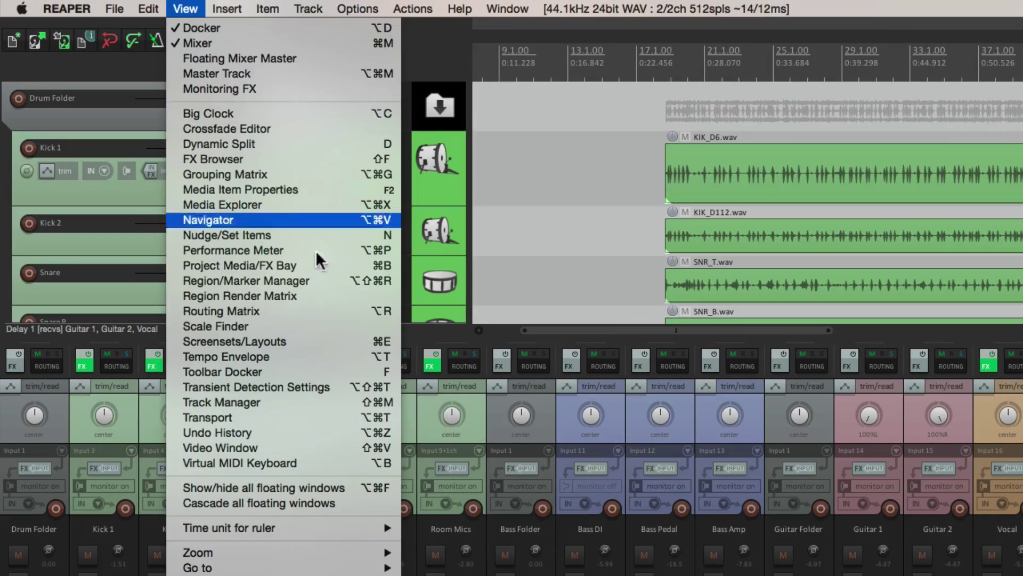
{"action": "left_click", "coordinate": [179, 402]}
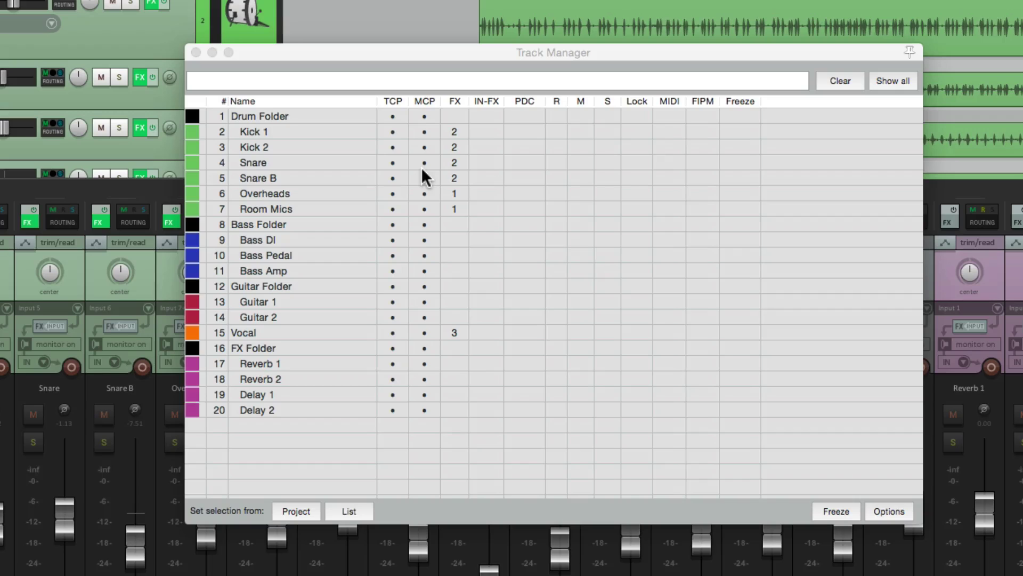
{"action": "left_click", "coordinate": [318, 225]}
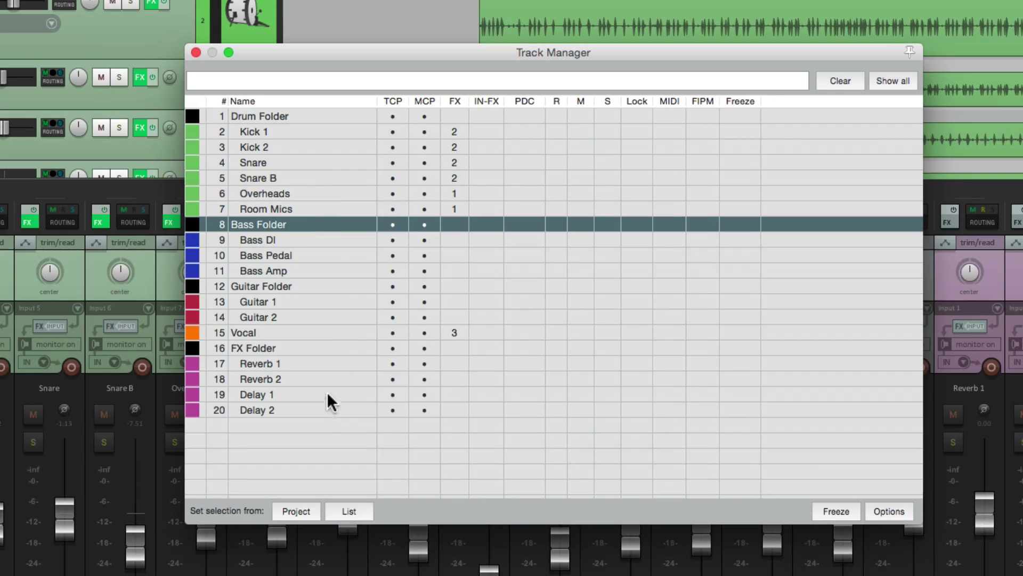
{"action": "left_click", "coordinate": [324, 406], "text": "shift"}
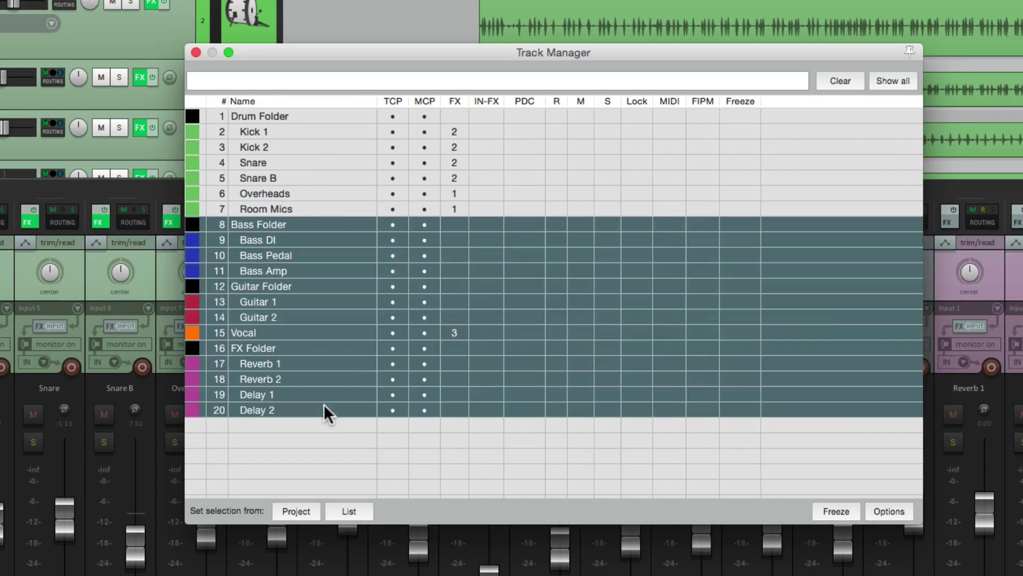
{"action": "left_click", "coordinate": [427, 225]}
{"action": "key", "text": "Escape"}
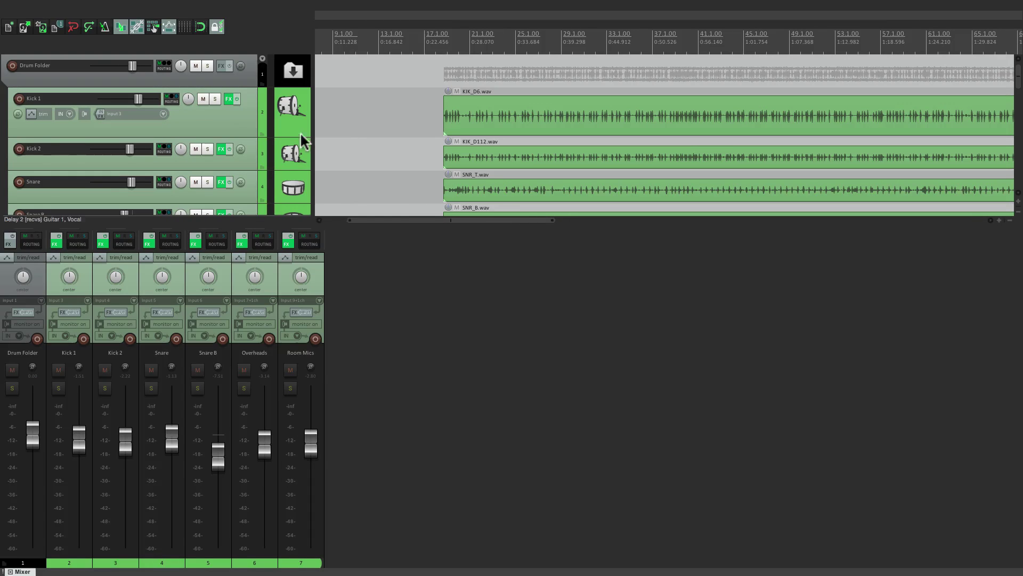
- Check the track panel, and make Bass Folder through Delay 2 visible in the mixer again from the Track Manager
{"action": "scroll", "coordinate": [351, 146], "scroll_direction": "down", "scroll_amount": 5}
{"action": "scroll", "coordinate": [351, 146], "scroll_direction": "up", "scroll_amount": 5}
{"action": "key", "text": "super+shift+m"}
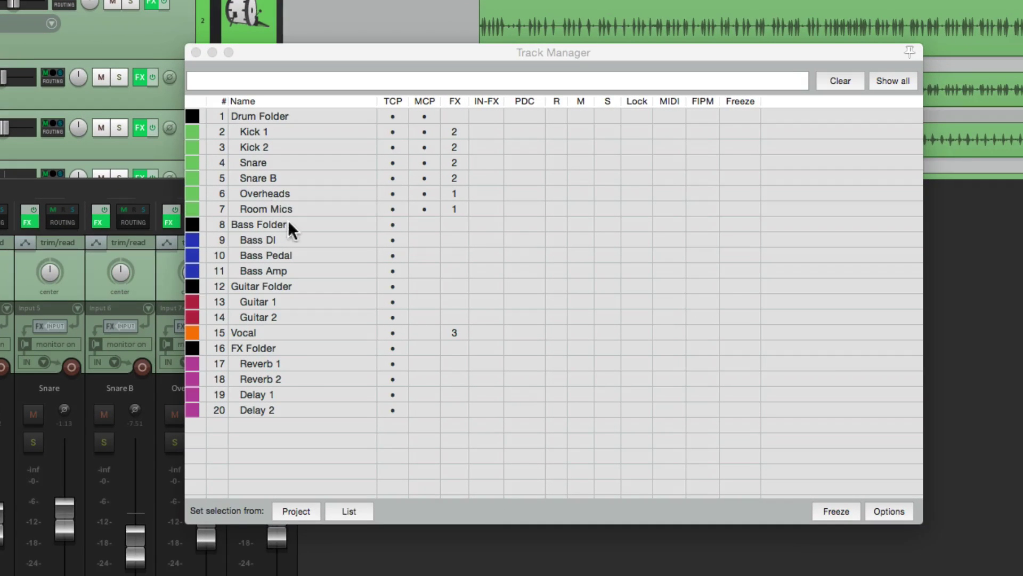
{"action": "left_click", "coordinate": [288, 224]}
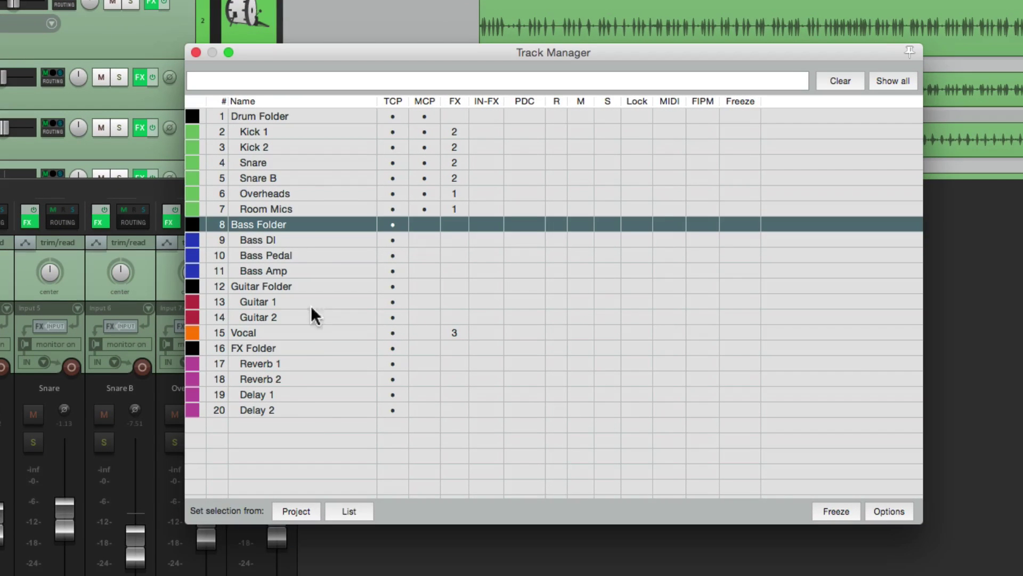
{"action": "left_click", "coordinate": [312, 412], "text": "shift"}
{"action": "left_click", "coordinate": [425, 224]}
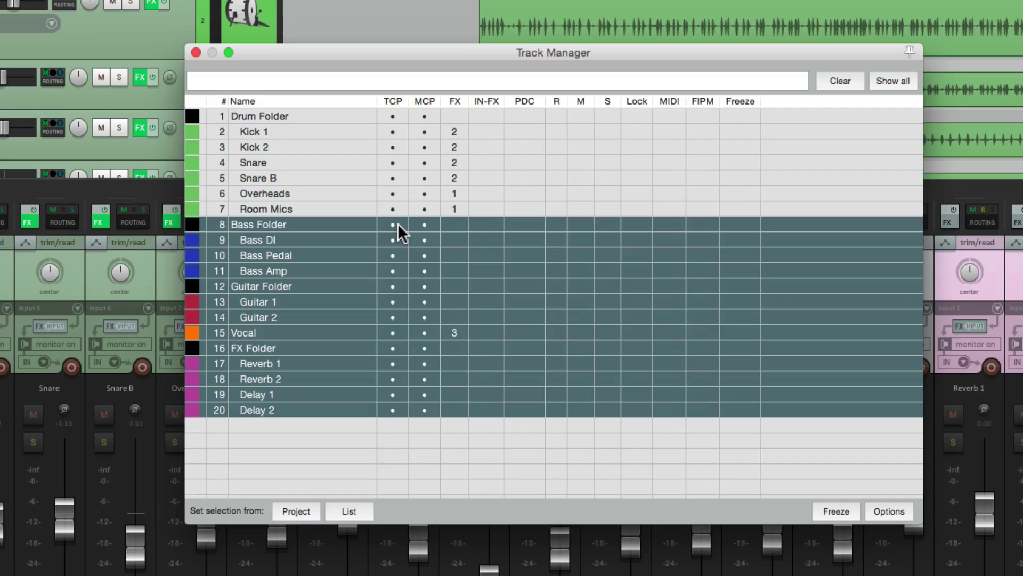
- Hide Bass Folder through Delay 2 from the track panel only, close the Track Manager and check the remaining tracks
{"action": "key", "text": "super+shift+m"}
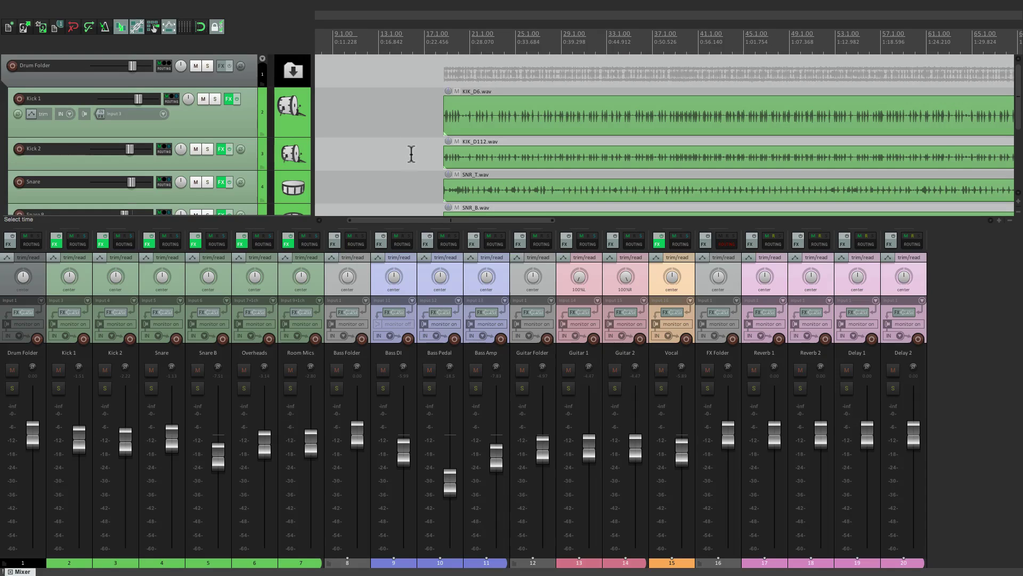
{"action": "scroll", "coordinate": [412, 154], "scroll_direction": "down", "scroll_amount": 3}
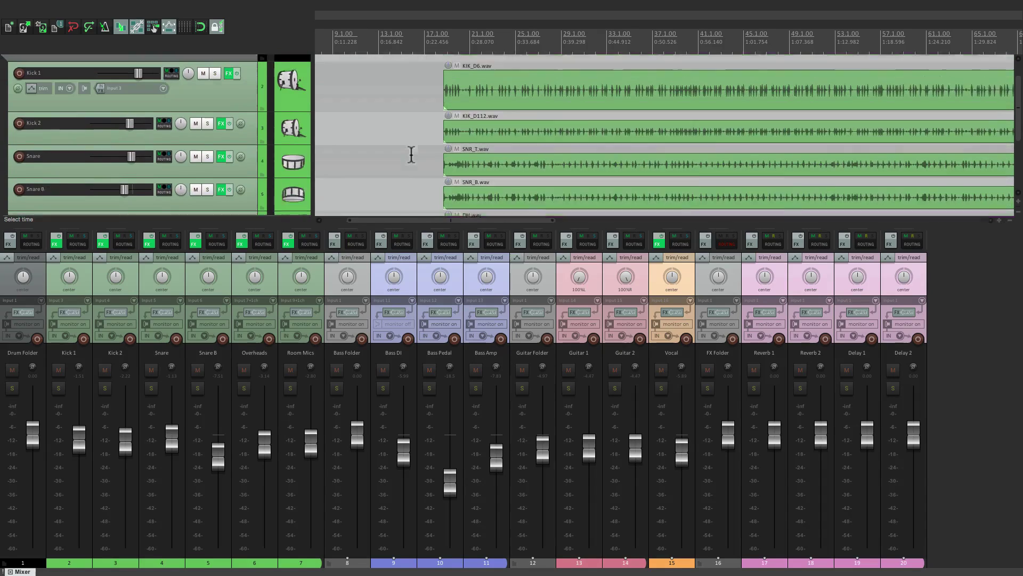
{"action": "scroll", "coordinate": [411, 153], "scroll_direction": "up", "scroll_amount": 3}
{"action": "scroll", "coordinate": [415, 127], "scroll_direction": "down", "scroll_amount": 3}
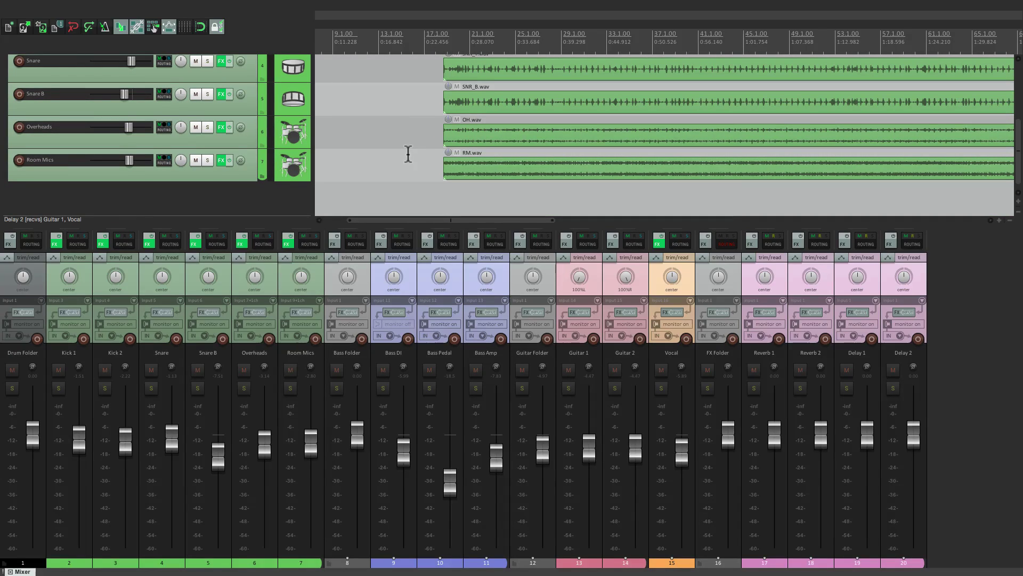
- Show Bass Folder through Delay 2 in the track panel again using the Track Manager, and close it
{"action": "key", "text": "shift+super+m"}
{"action": "left_click", "coordinate": [347, 225]}
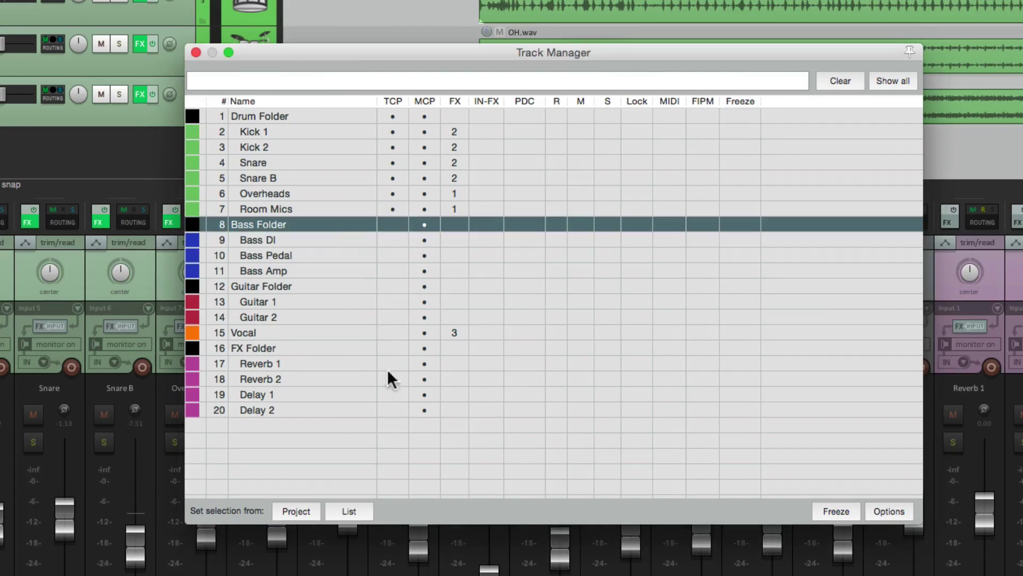
{"action": "left_click", "coordinate": [356, 414], "text": "shift"}
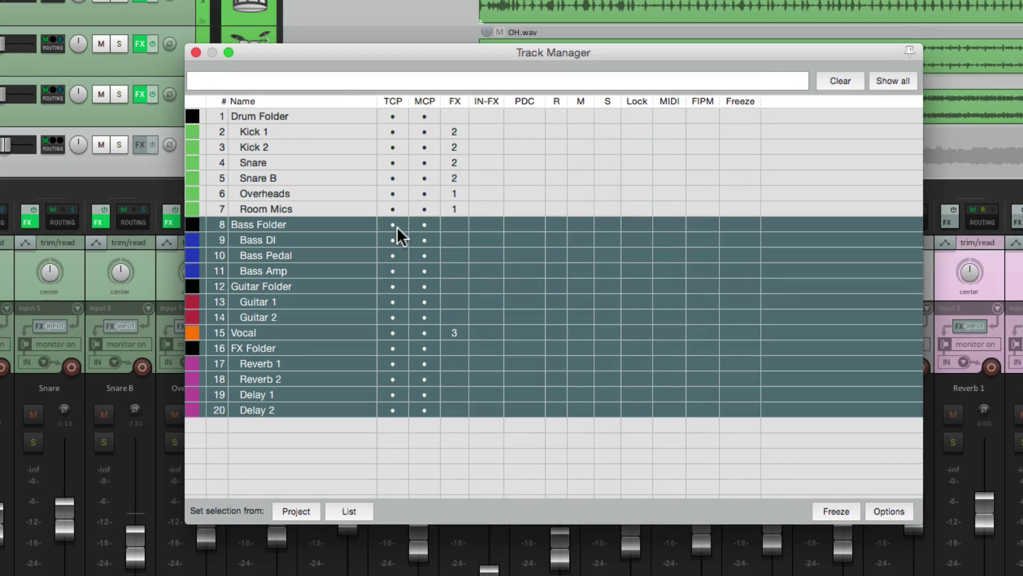
{"action": "key", "text": "shift+super+m"}
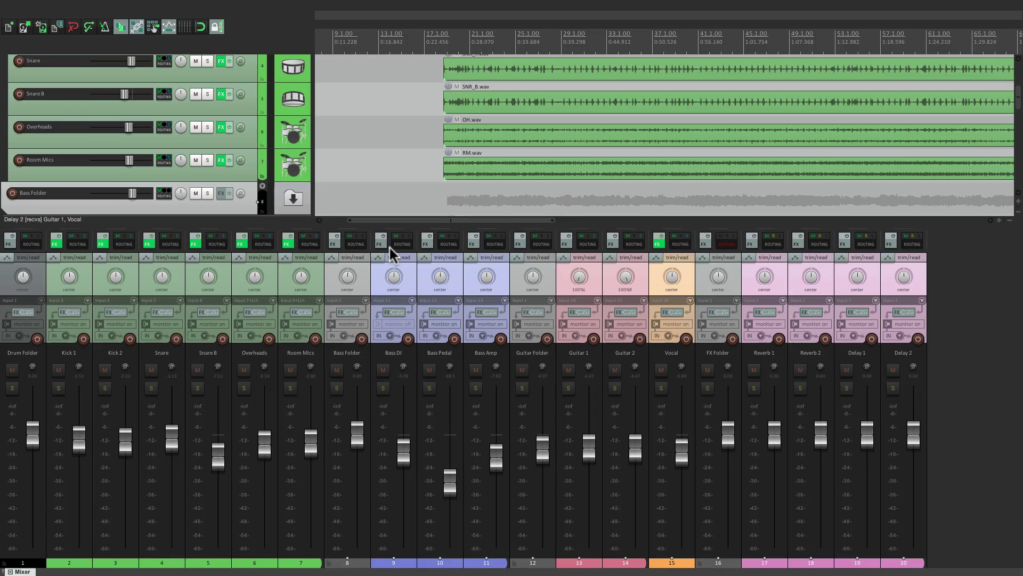
- Undock the mixer from the docker and show the master track in the mixer
{"action": "right_click", "coordinate": [941, 334]}
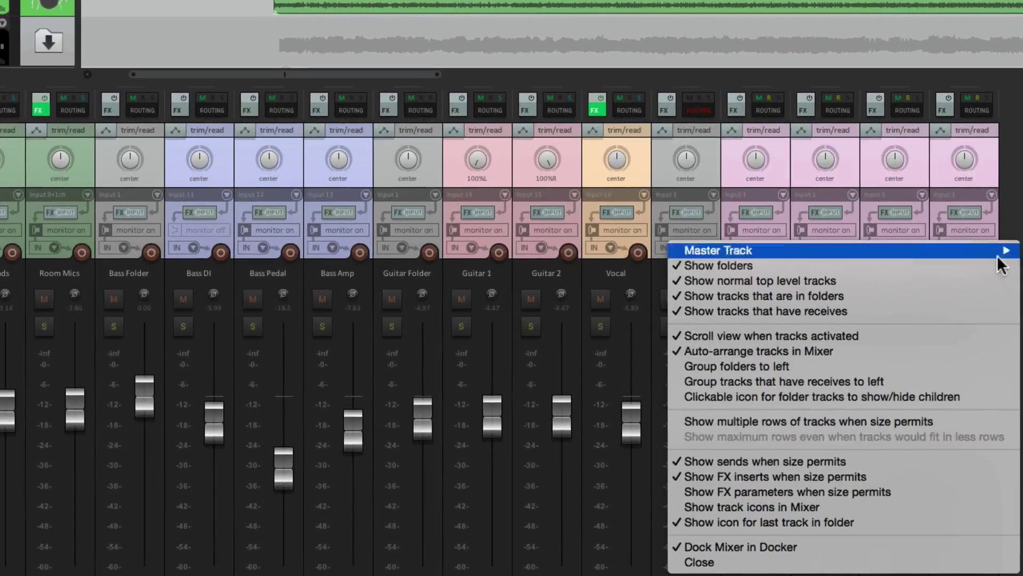
{"action": "left_click", "coordinate": [844, 546]}
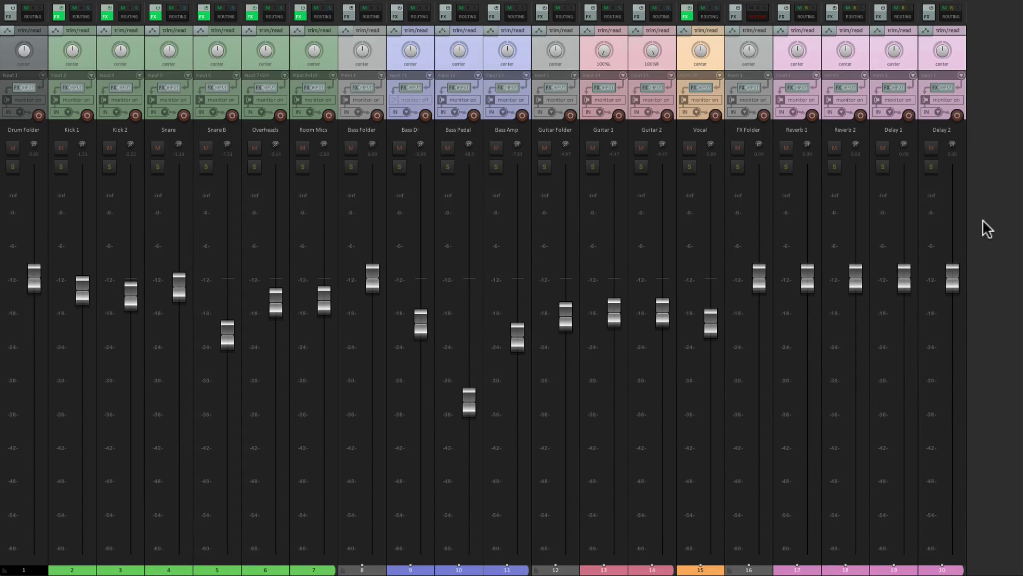
{"action": "right_click", "coordinate": [988, 145]}
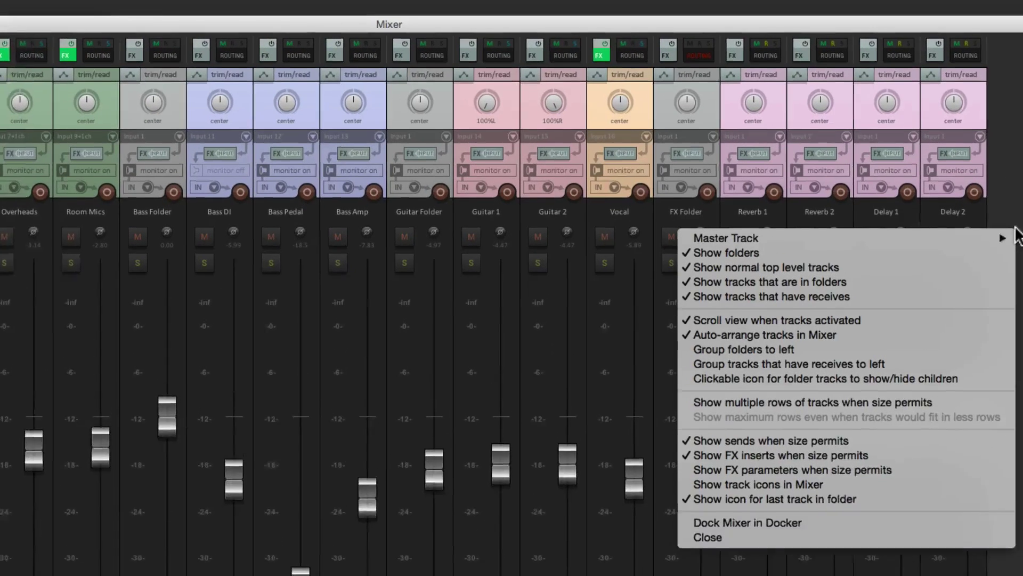
{"action": "mouse_move", "coordinate": [979, 238]}
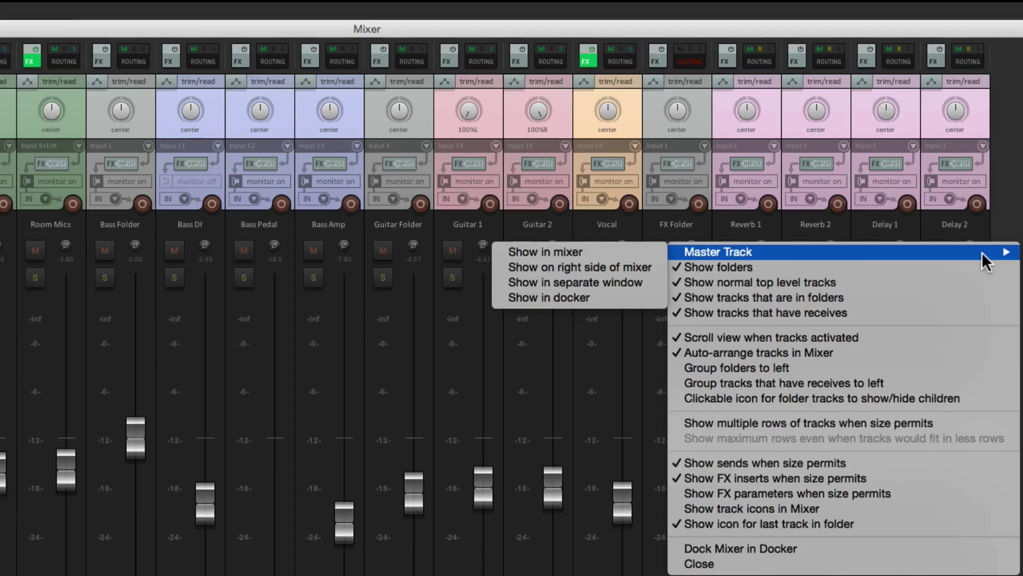
{"action": "left_click", "coordinate": [634, 254]}
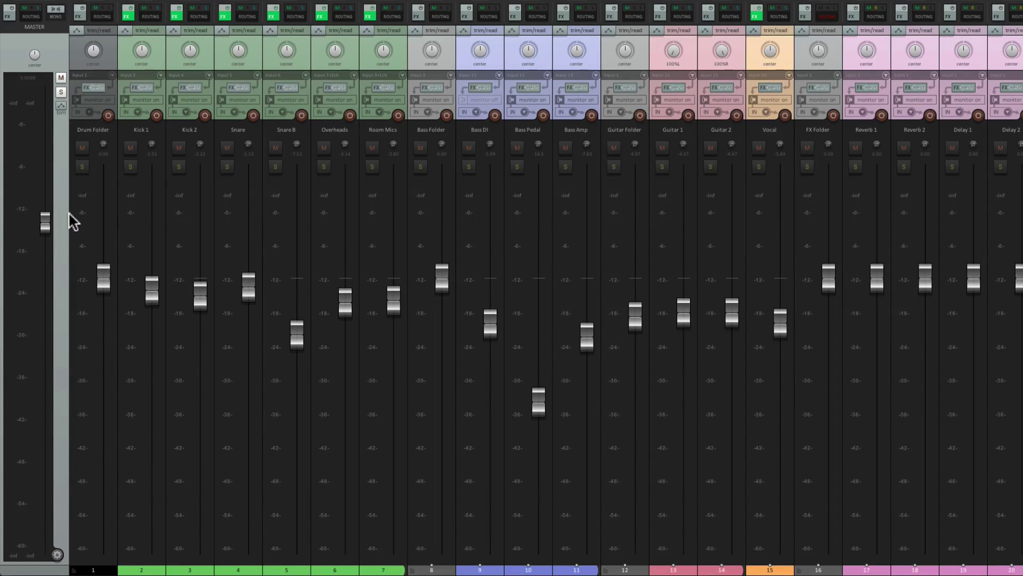
- Set the master track to show on the right side of the mixer
{"action": "right_click", "coordinate": [994, 190]}
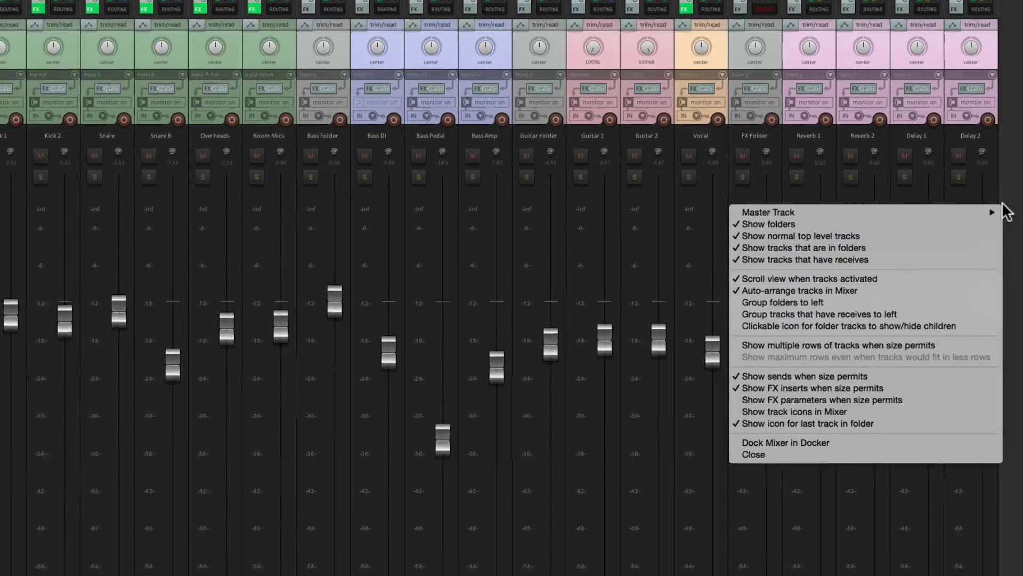
{"action": "mouse_move", "coordinate": [948, 211]}
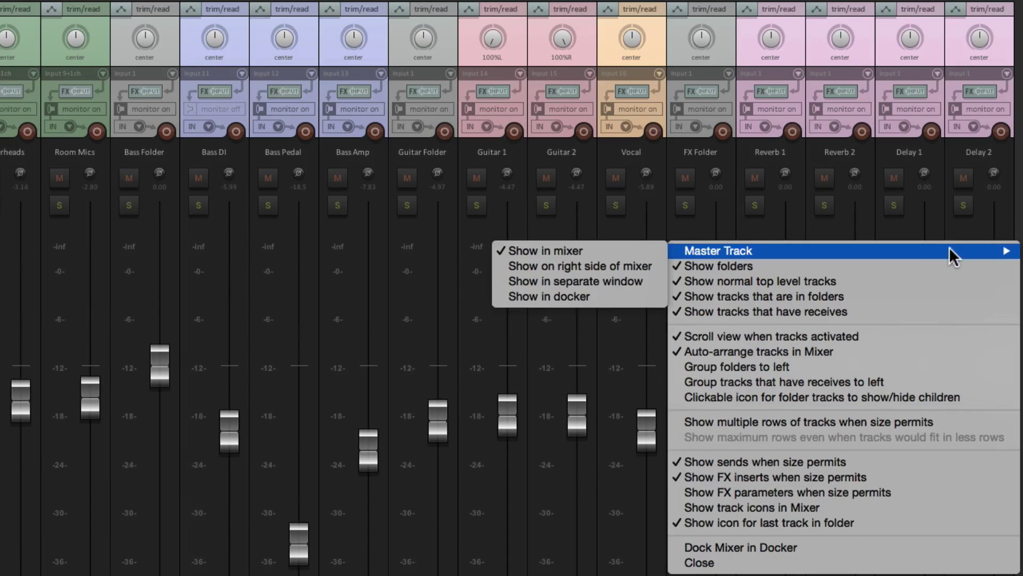
{"action": "left_click", "coordinate": [625, 267]}
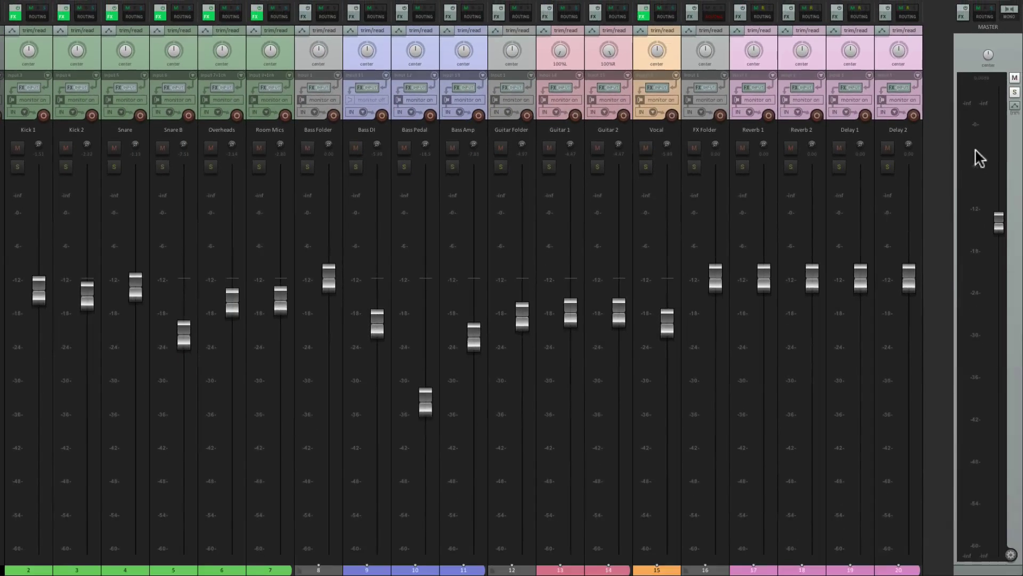
- Show the master track in a separate window, and close that window again
{"action": "right_click", "coordinate": [940, 166]}
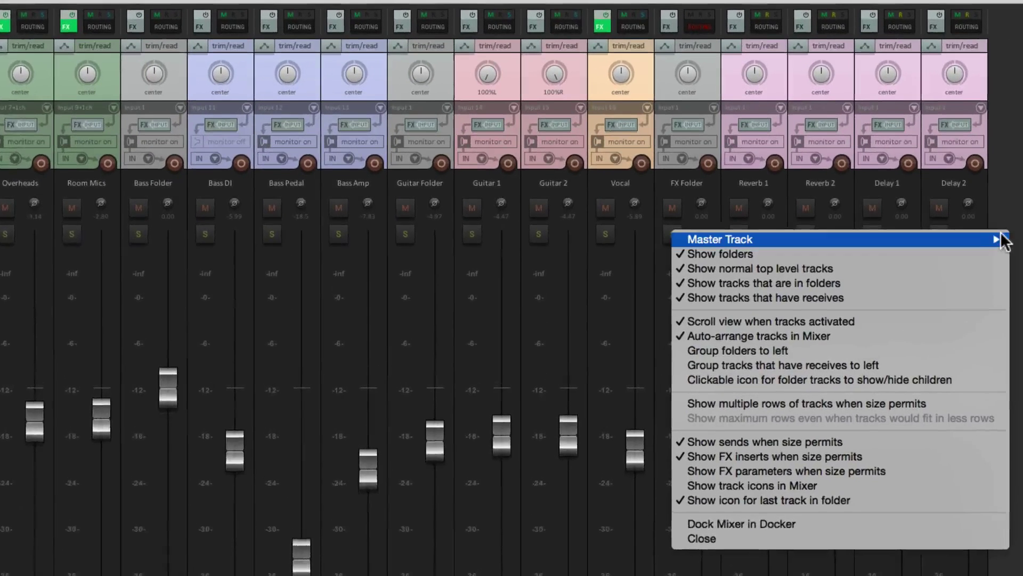
{"action": "mouse_move", "coordinate": [931, 175]}
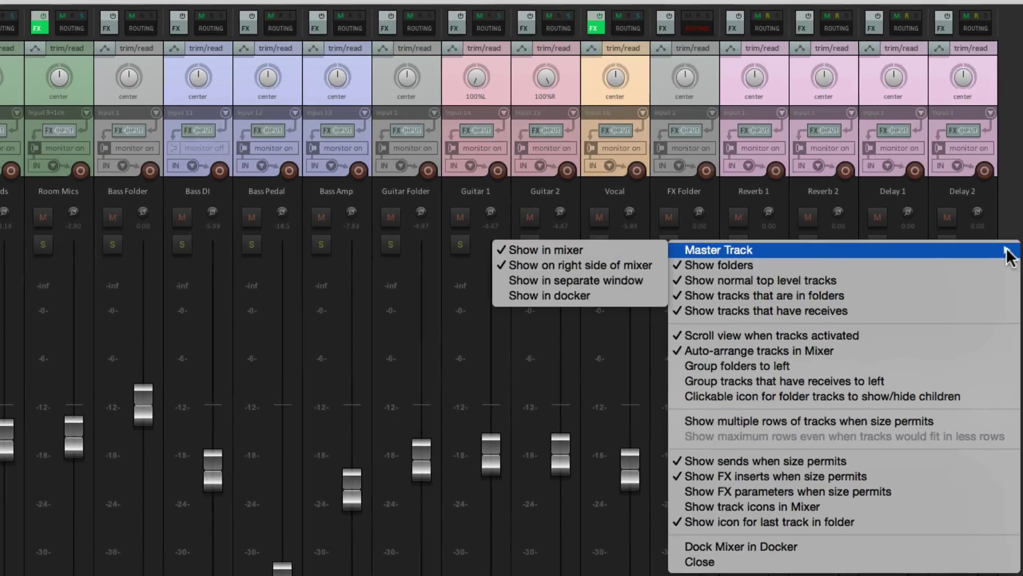
{"action": "left_click", "coordinate": [637, 282]}
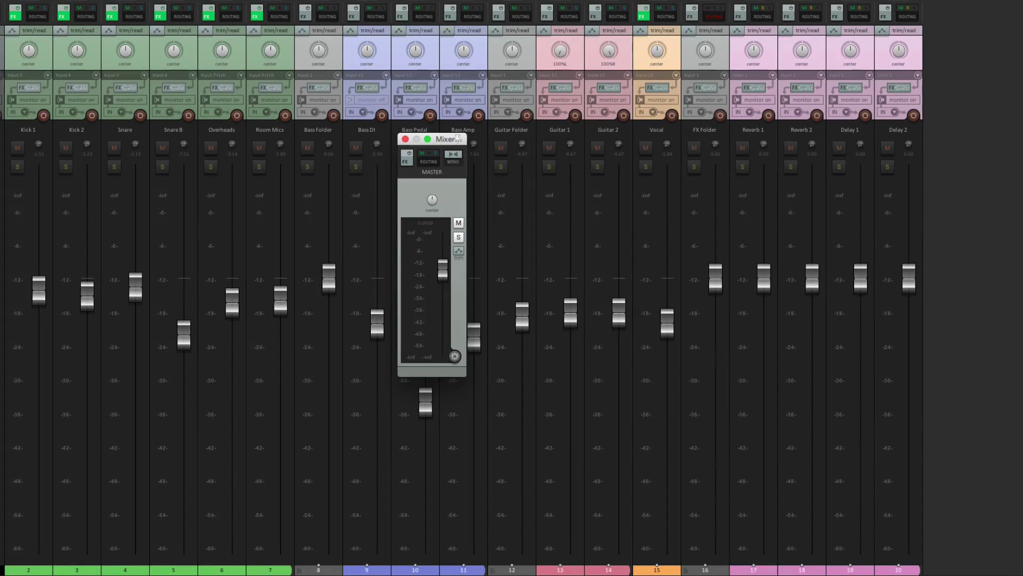
{"action": "left_click", "coordinate": [405, 139]}
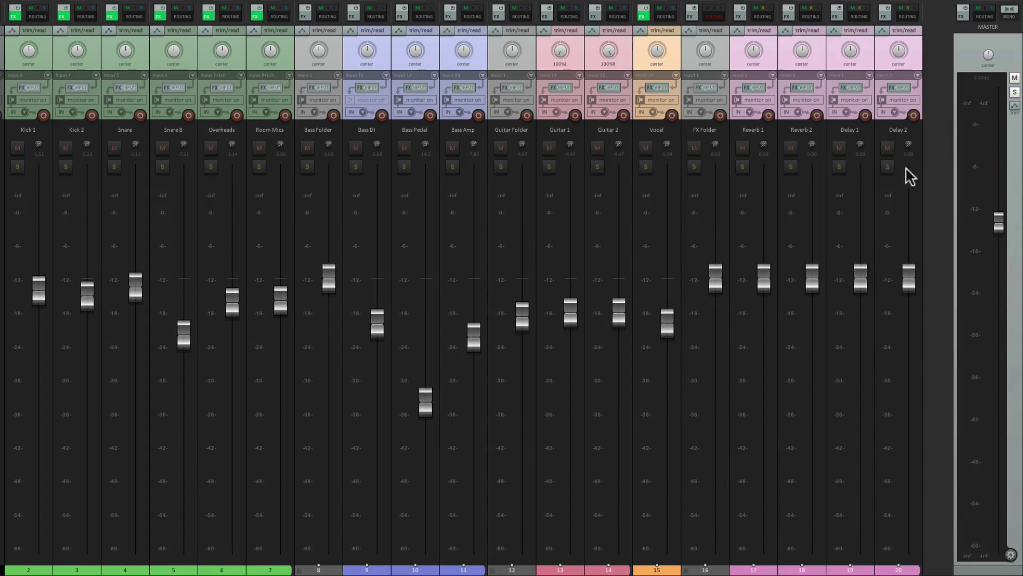
- View the master track's "Show in docker" option, and hide the master track from the mixer
{"action": "right_click", "coordinate": [934, 172]}
{"action": "mouse_move", "coordinate": [800, 182]}
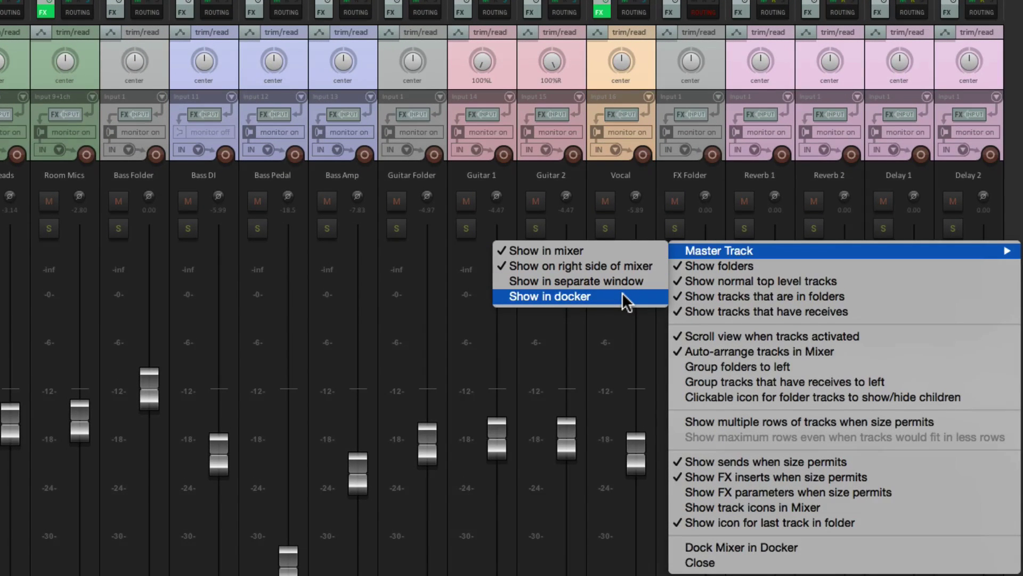
{"action": "left_click", "coordinate": [619, 250]}
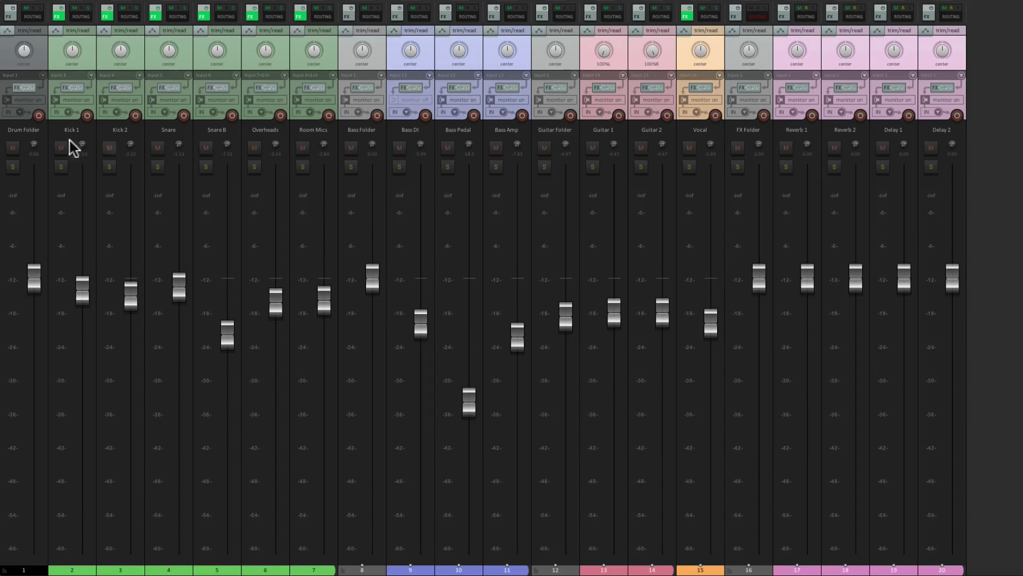
- Select the Drum Folder, Bass Folder and Guitar Folder tracks one after another in the mixer to locate the folders
{"action": "left_click", "coordinate": [25, 132]}
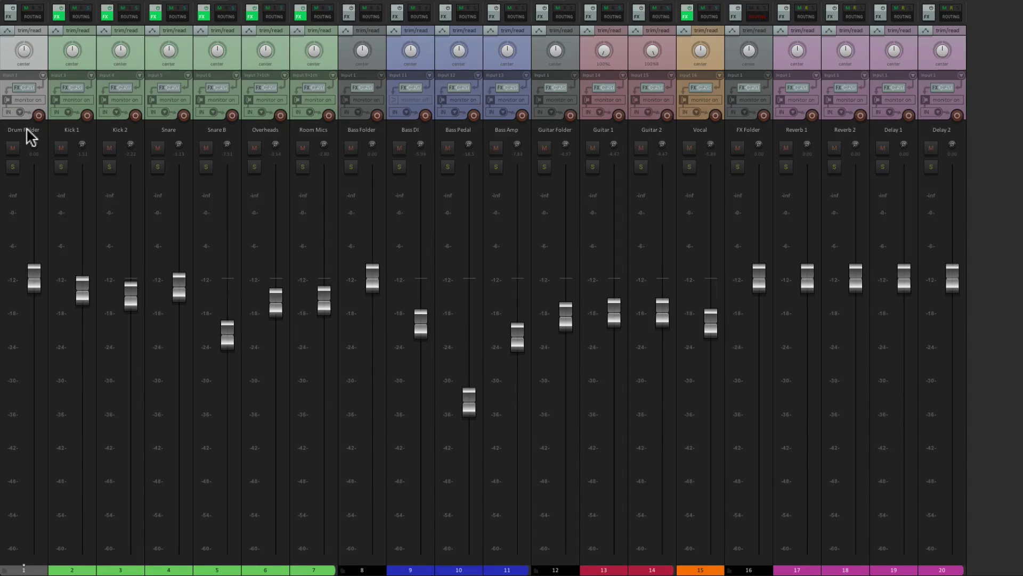
{"action": "left_click", "coordinate": [362, 133]}
{"action": "left_click", "coordinate": [556, 137]}
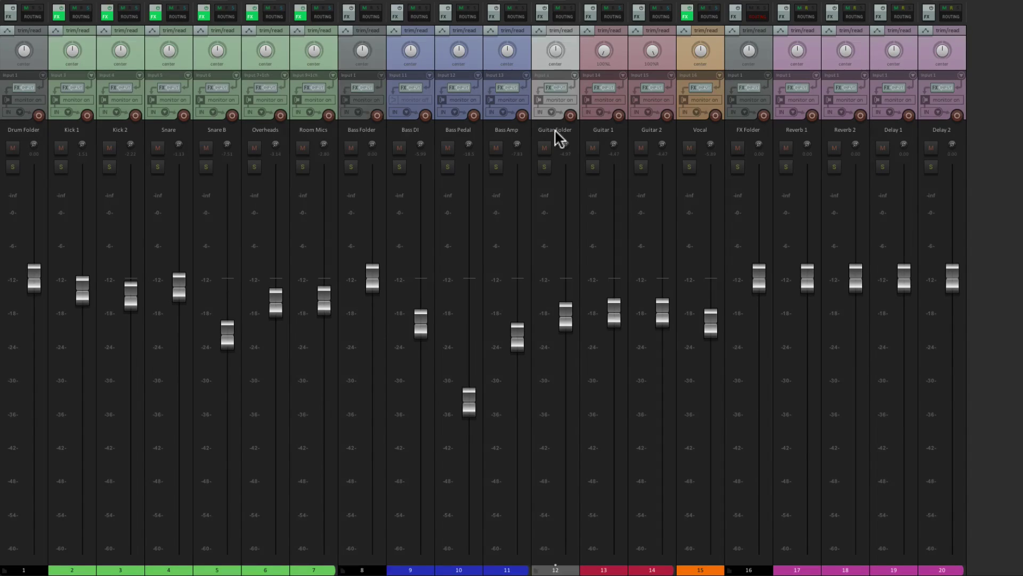
- Select the FX Folder track in the mixer, and group the folder tracks to the left
{"action": "left_click", "coordinate": [741, 140]}
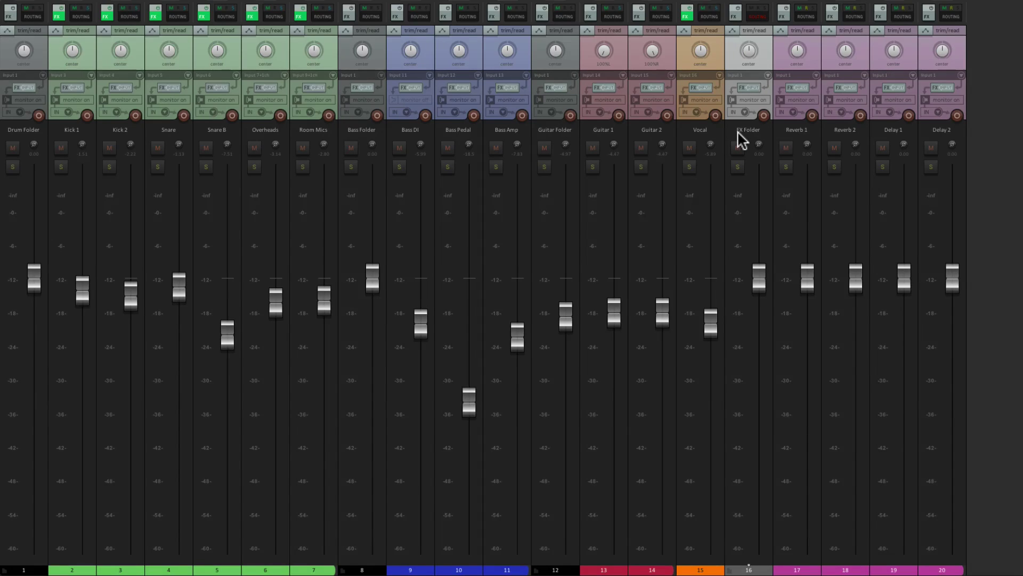
{"action": "right_click", "coordinate": [982, 166]}
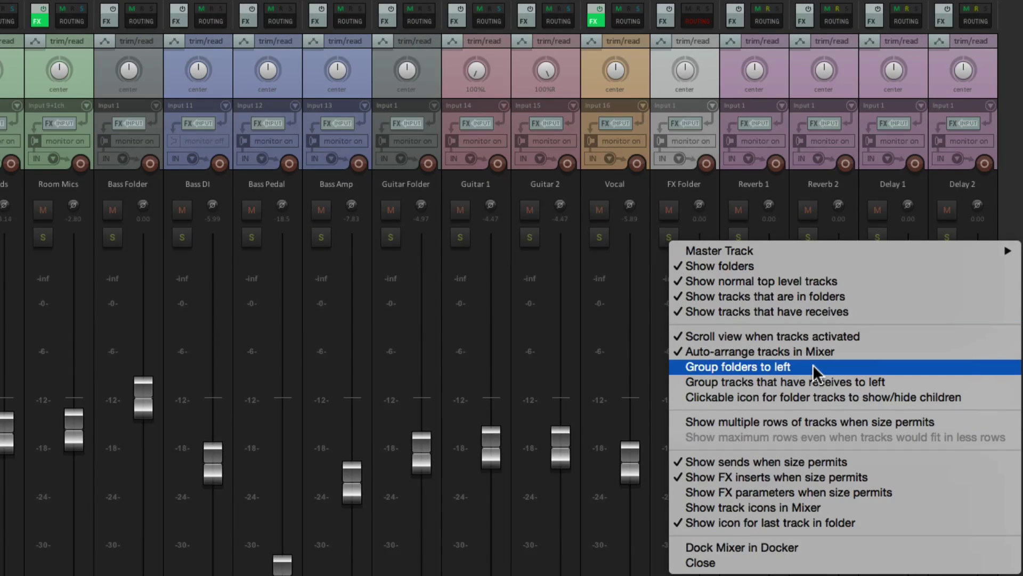
{"action": "left_click", "coordinate": [814, 367]}
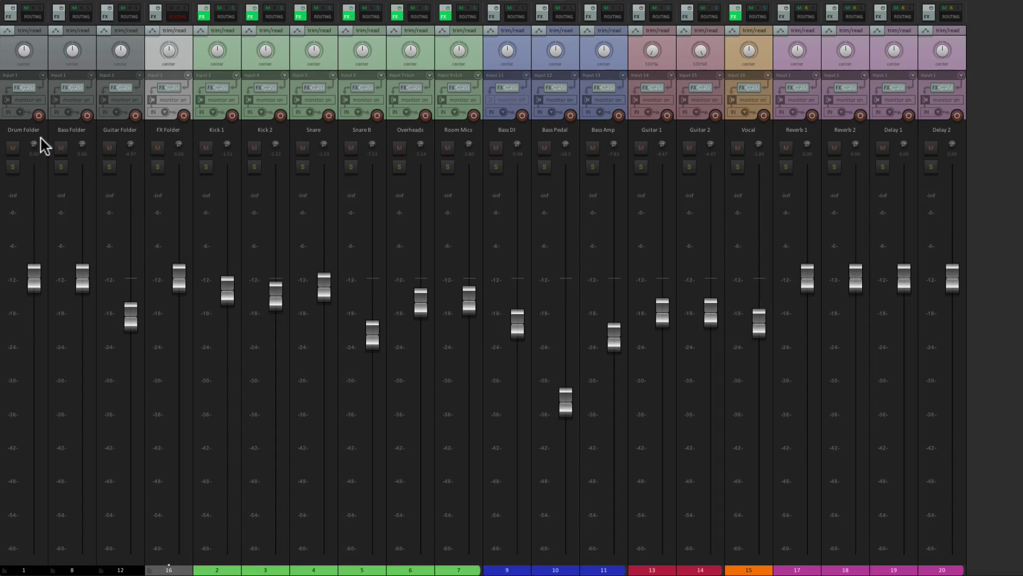
- Select the grouped Drum, Bass, Guitar and FX Folder tracks one after another to check their place in the mixer
{"action": "left_click", "coordinate": [23, 129]}
{"action": "left_click", "coordinate": [75, 136]}
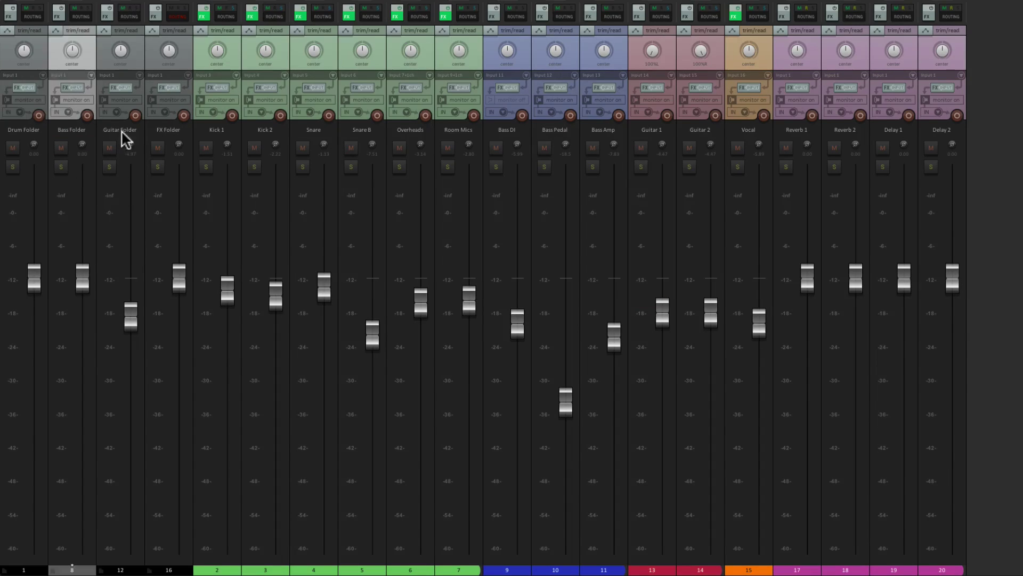
{"action": "left_click", "coordinate": [122, 132]}
{"action": "left_click", "coordinate": [161, 133]}
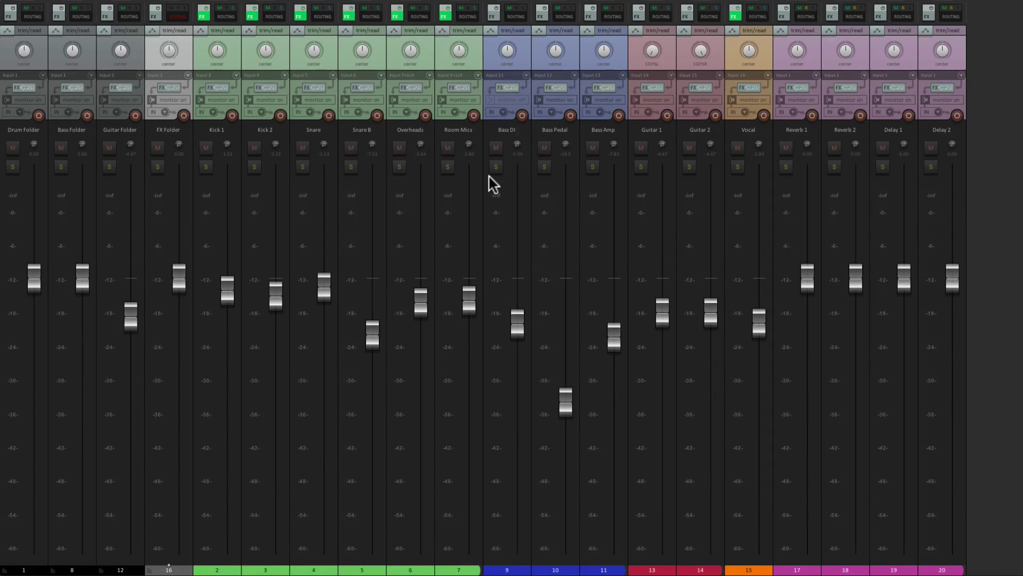
- Close the mixer to compare its track order with the arrange view, and reopen the mixer
{"action": "key", "text": "ctrl+m"}
{"action": "scroll", "coordinate": [434, 221], "scroll_direction": "up", "scroll_amount": 5}
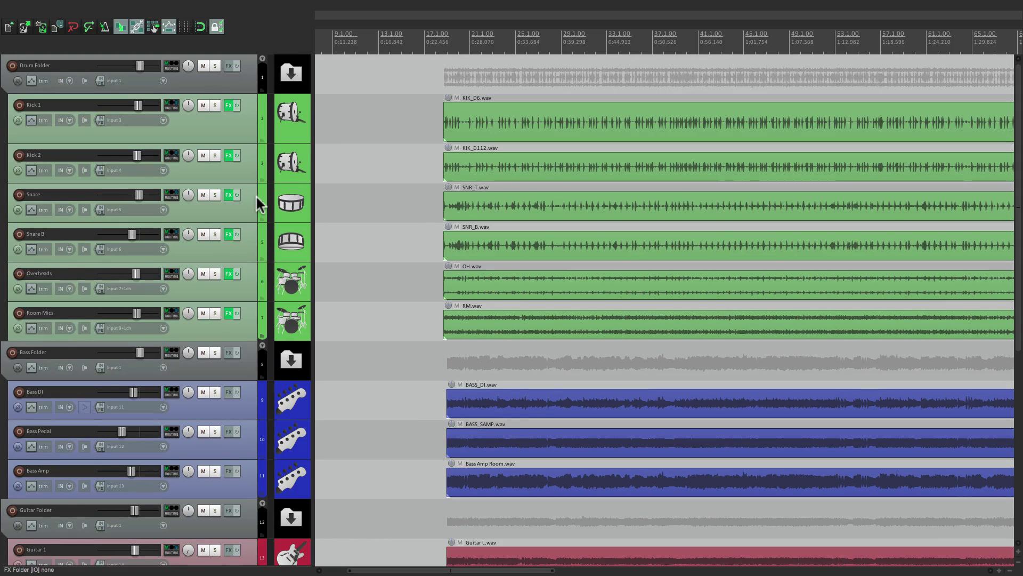
{"action": "key", "text": "ctrl+m"}
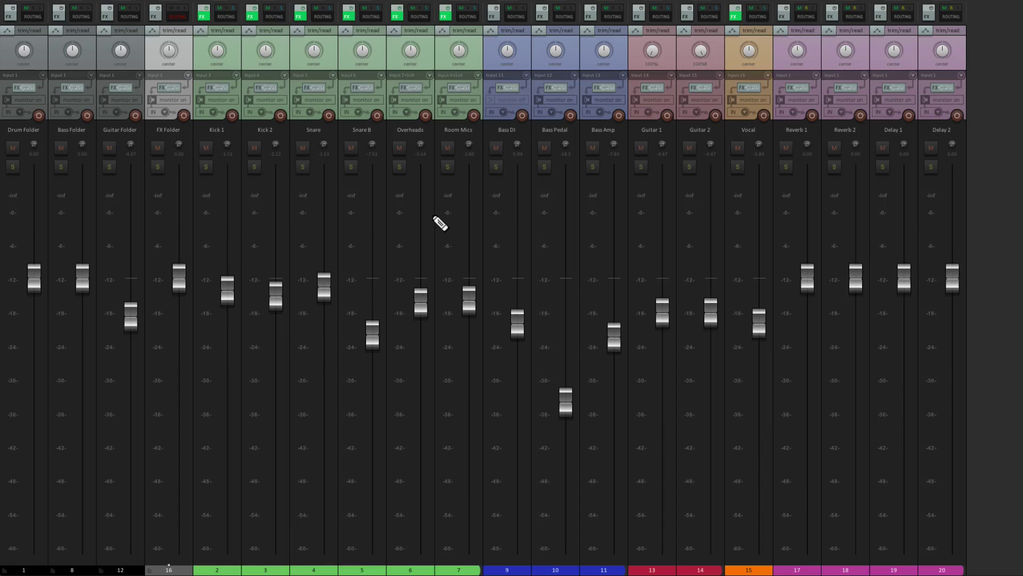
- Turn off grouping folders to the left, and group the tracks that have receives to the left instead
{"action": "right_click", "coordinate": [906, 228]}
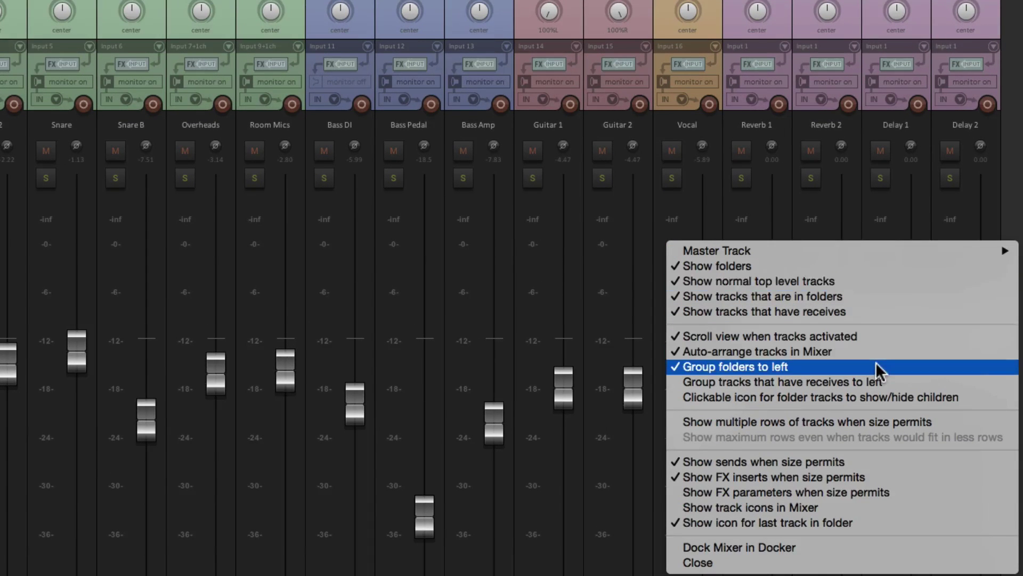
{"action": "left_click", "coordinate": [876, 367]}
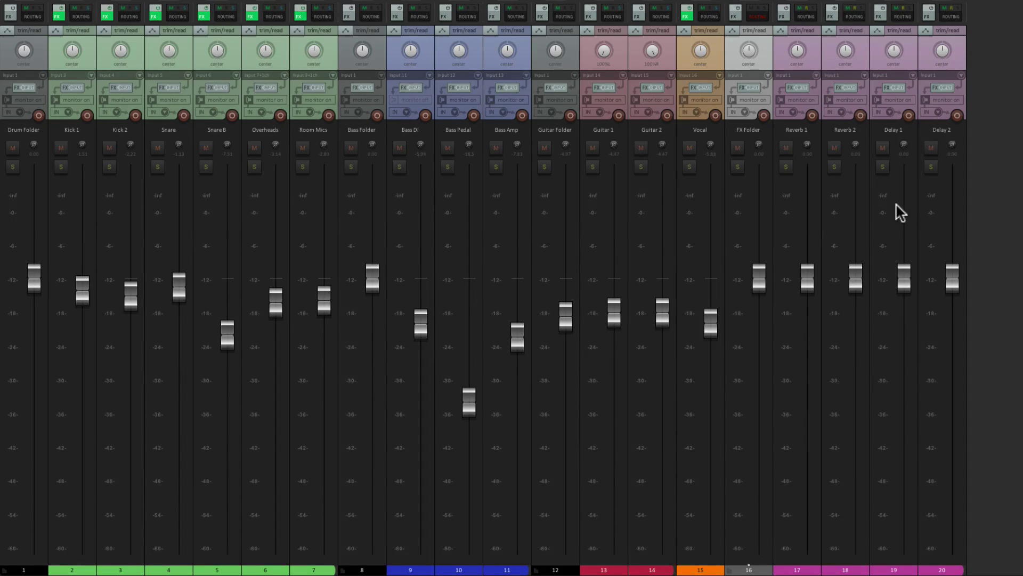
{"action": "right_click", "coordinate": [986, 192]}
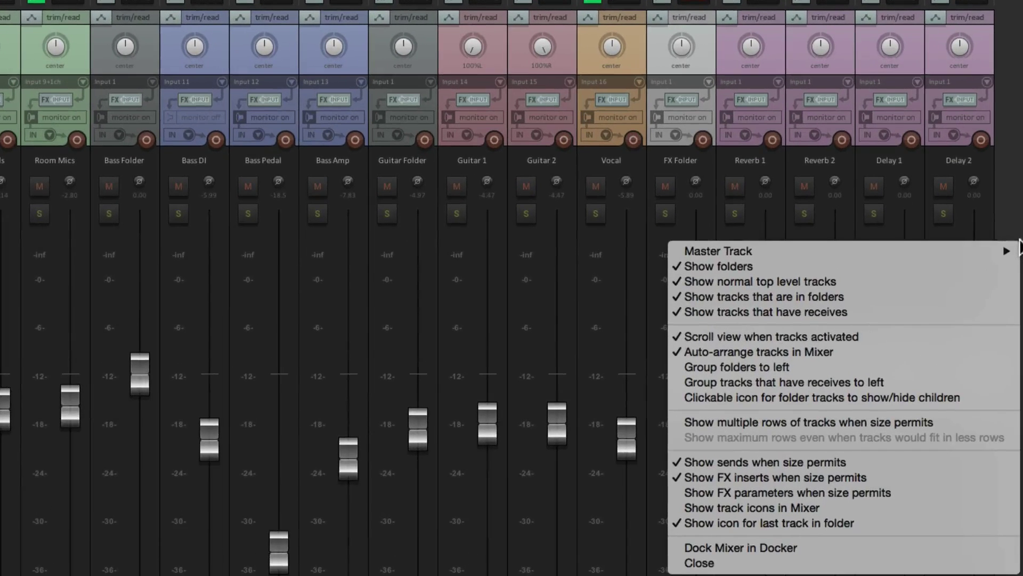
{"action": "left_click", "coordinate": [912, 381]}
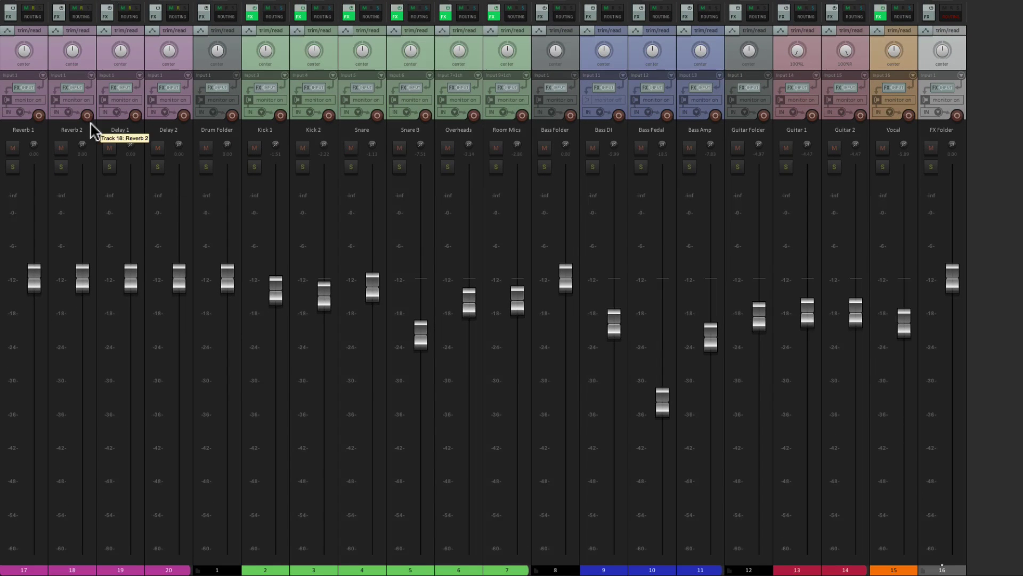
- Group the folders to the left in addition to the receive tracks, and turn both grouping options off again
{"action": "right_click", "coordinate": [995, 218]}
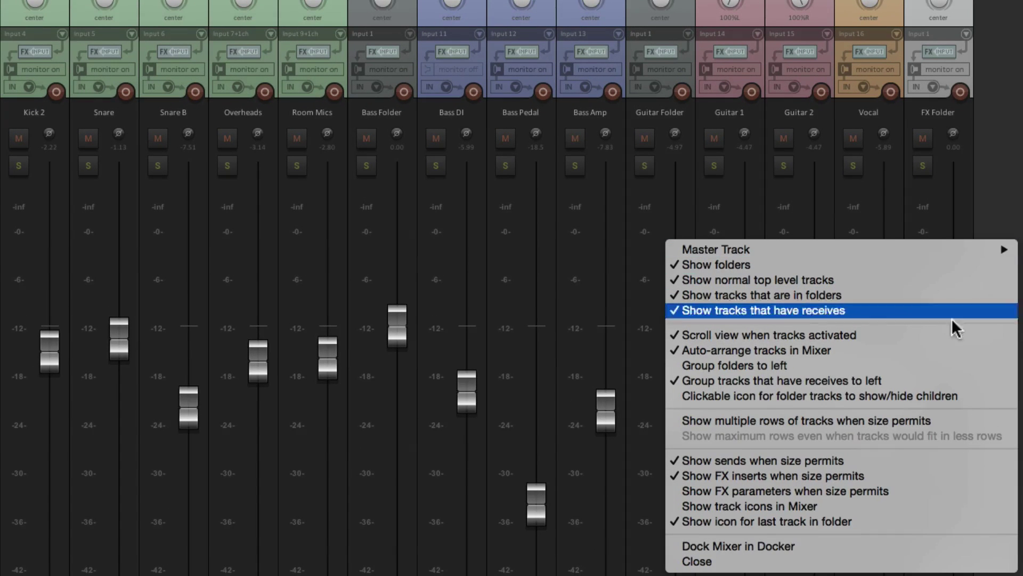
{"action": "left_click", "coordinate": [935, 365]}
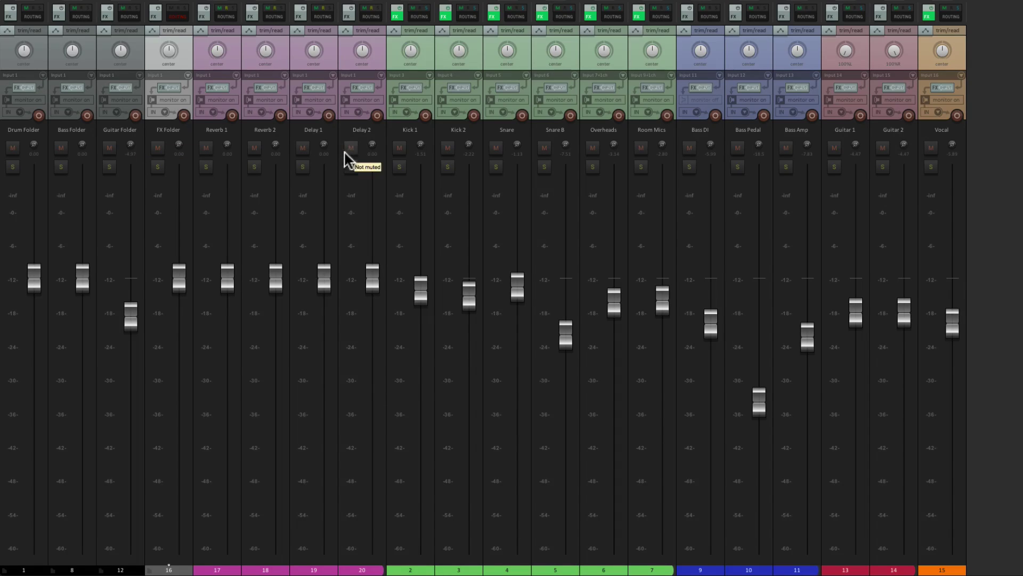
{"action": "mouse_move", "coordinate": [809, 173]}
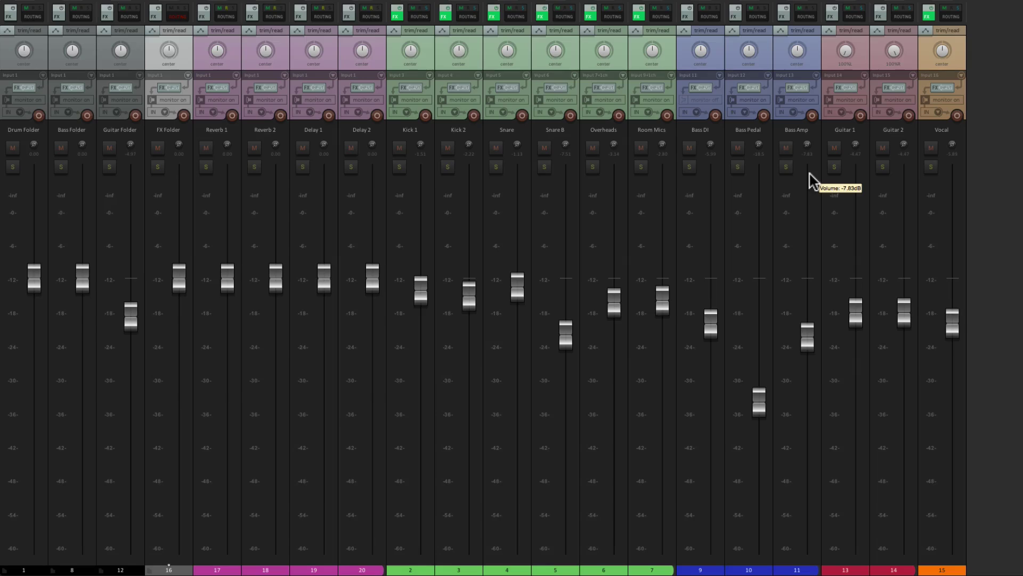
{"action": "right_click", "coordinate": [1014, 221]}
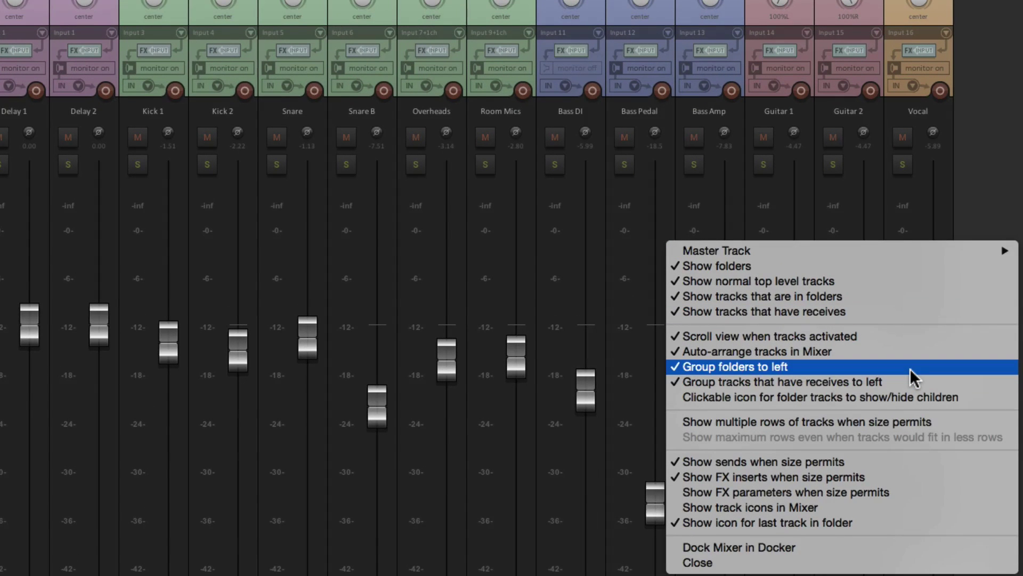
{"action": "left_click", "coordinate": [909, 369]}
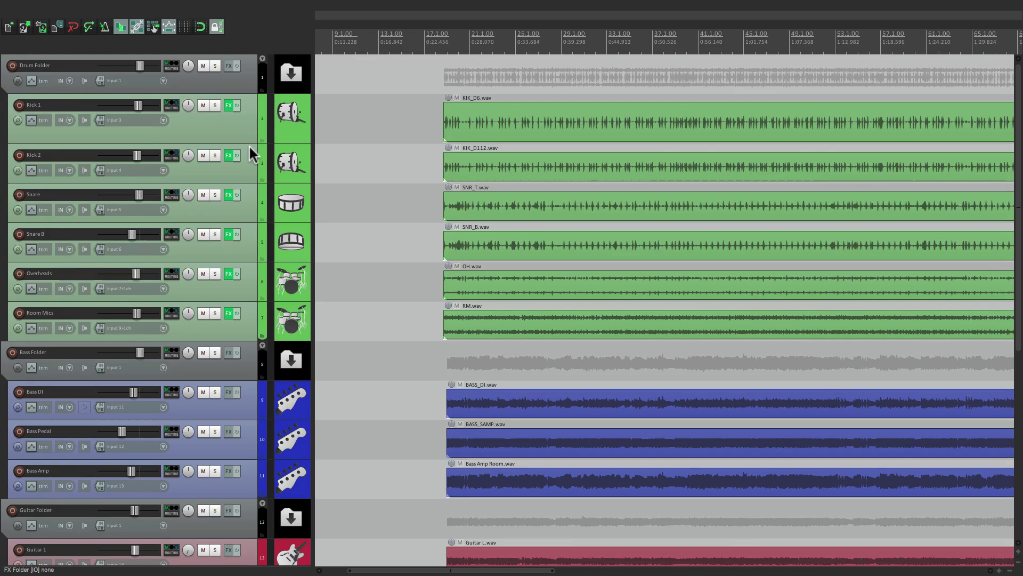
- Collapse and expand the Drum Folder and the Bass Folder in the arrange view's track list
{"action": "left_click", "coordinate": [262, 59]}
{"action": "left_click", "coordinate": [262, 59]}
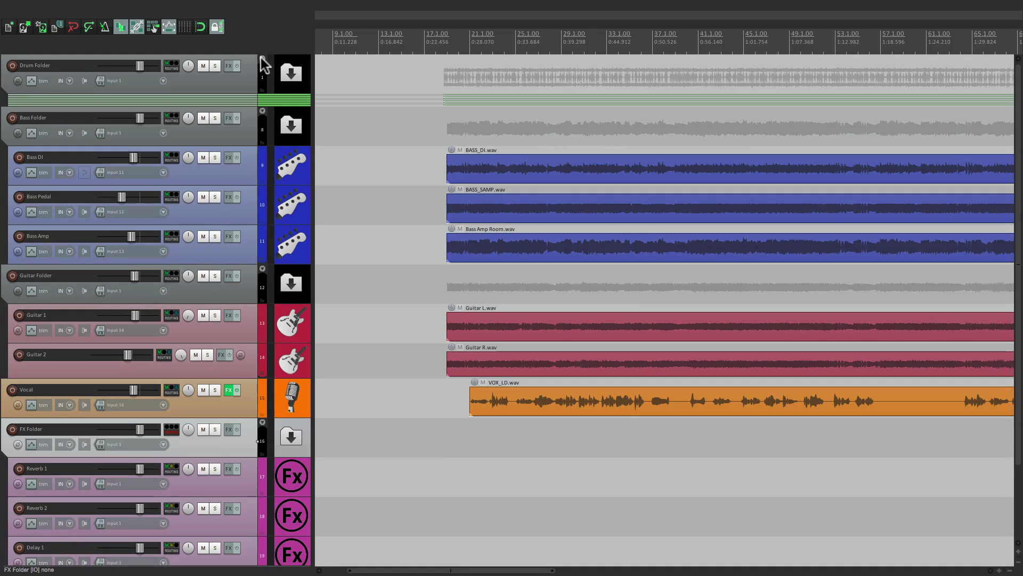
{"action": "left_click", "coordinate": [262, 59]}
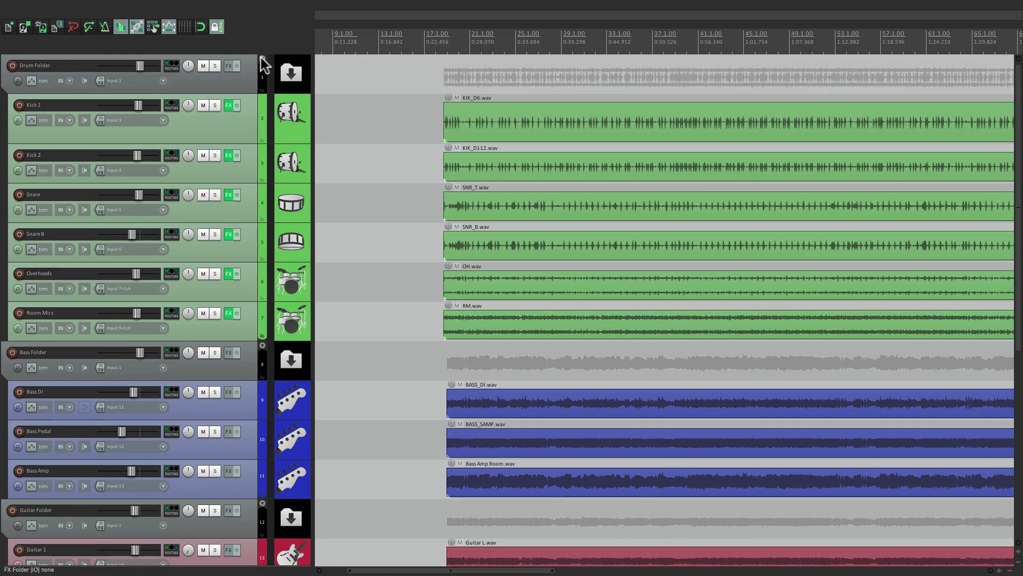
{"action": "left_click", "coordinate": [262, 346]}
{"action": "left_click", "coordinate": [262, 345]}
{"action": "left_click", "coordinate": [262, 346]}
- Return to the mixer and enable the clickable icon for folder tracks to show/hide children
{"action": "key", "text": "ctrl+m"}
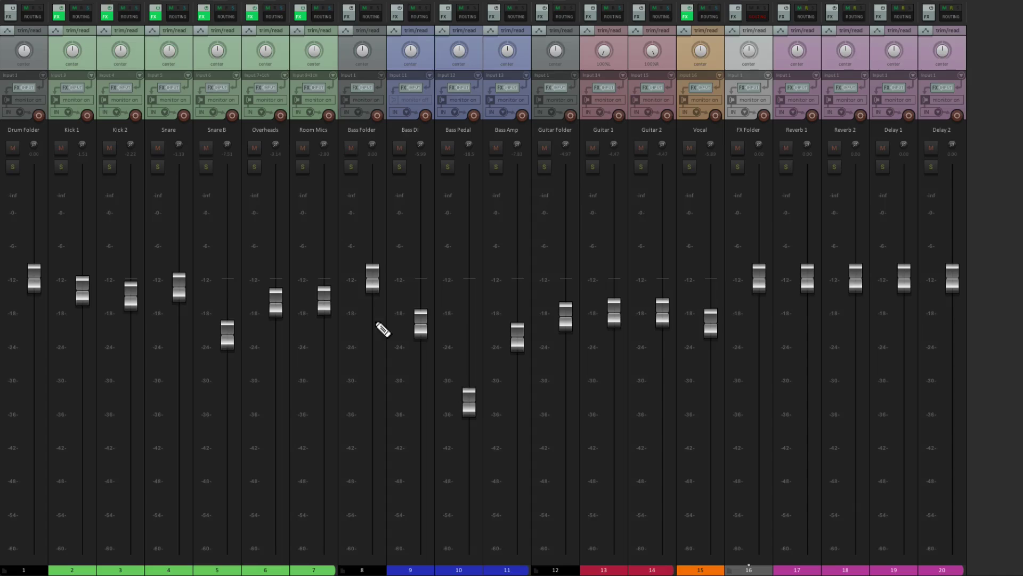
{"action": "right_click", "coordinate": [983, 224]}
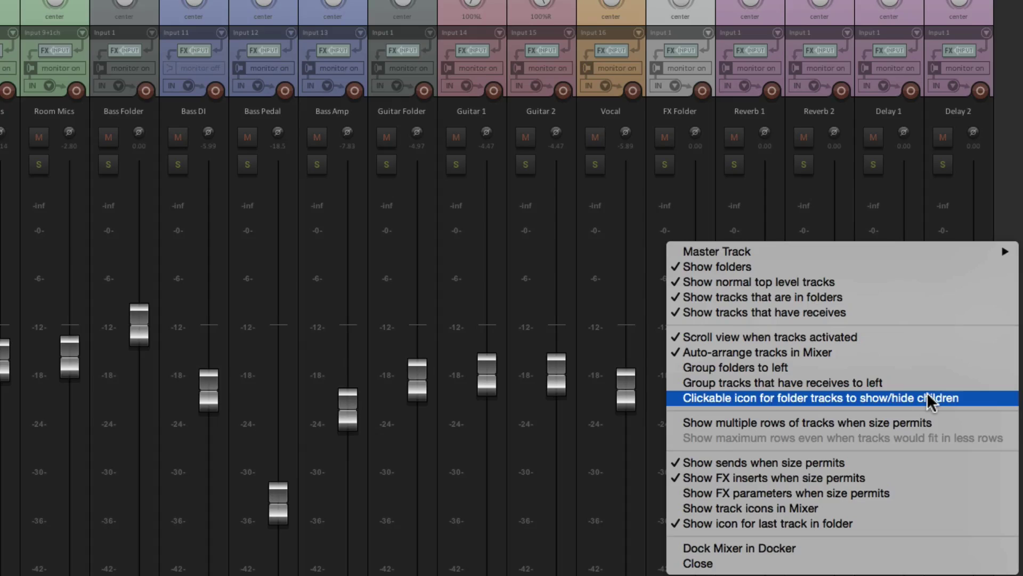
{"action": "left_click", "coordinate": [927, 394]}
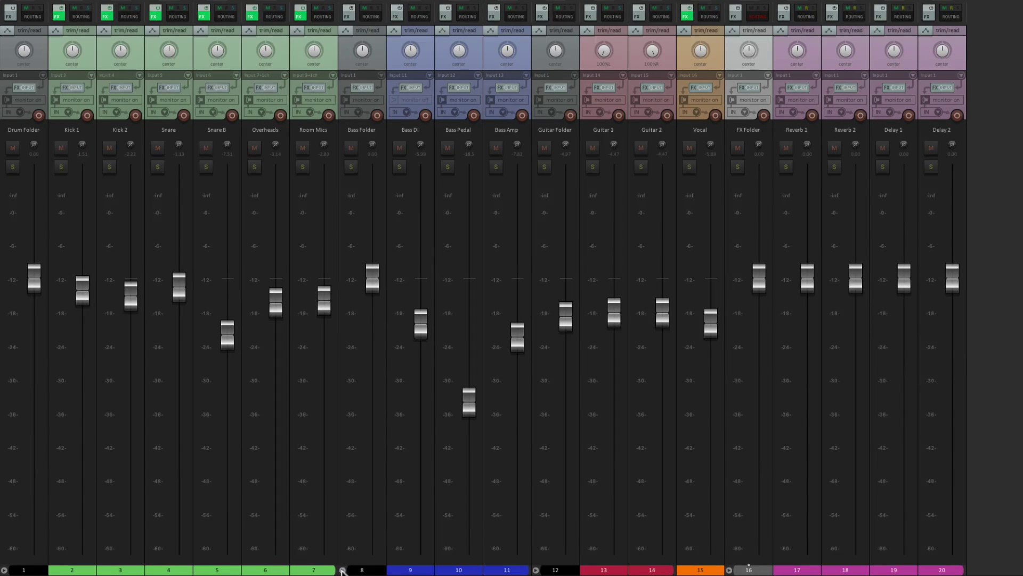
- Hide the child tracks of the Bass, Guitar, FX and Drum folders in the mixer using their folder icons
{"action": "left_click", "coordinate": [342, 569]}
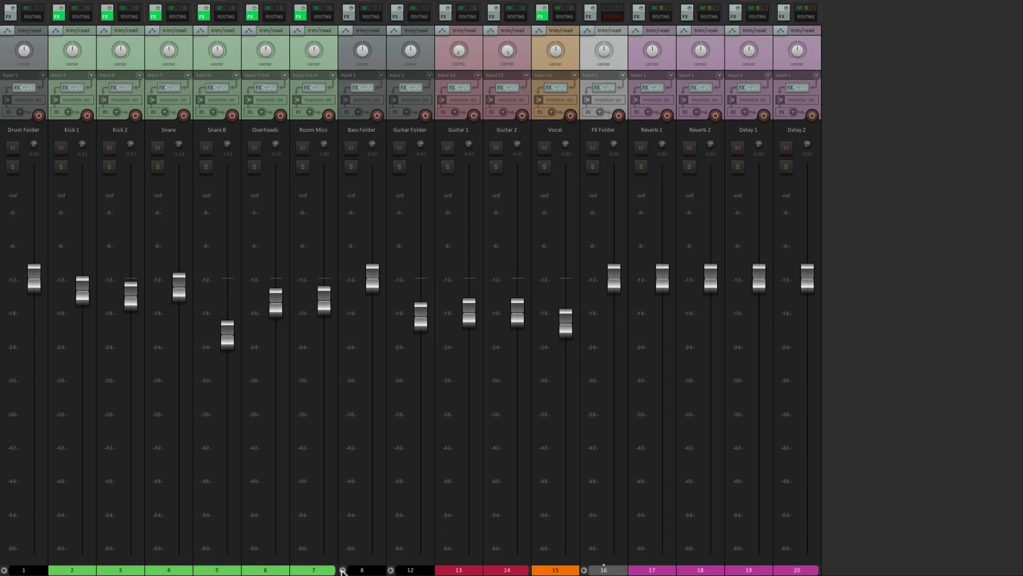
{"action": "left_click", "coordinate": [390, 570]}
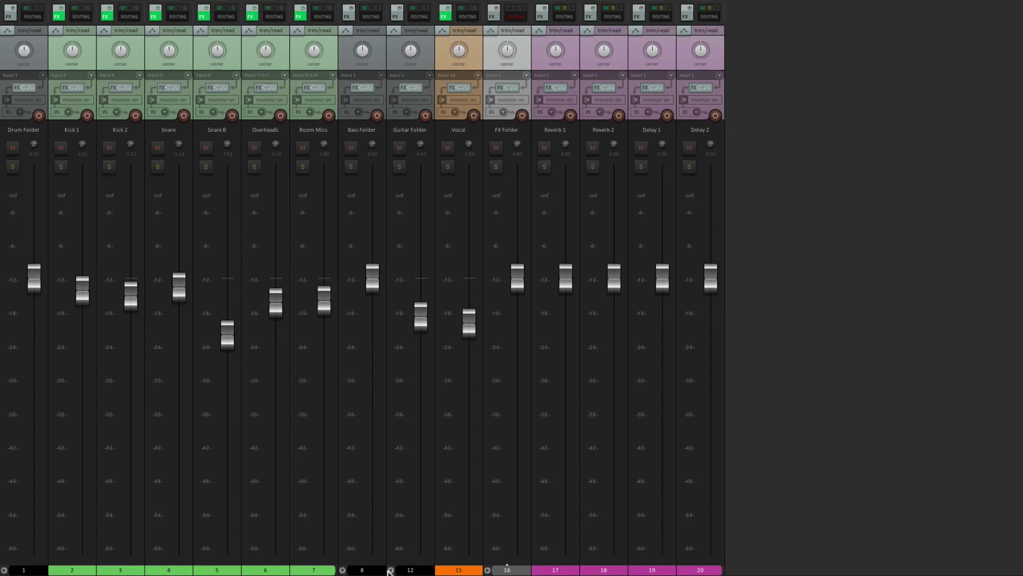
{"action": "left_click", "coordinate": [487, 569]}
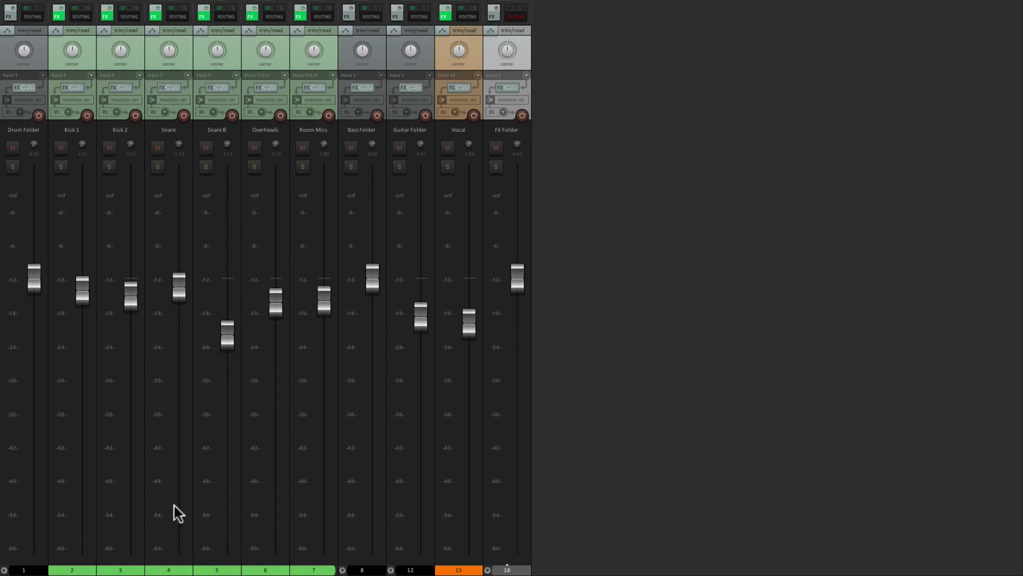
{"action": "left_click", "coordinate": [4, 570]}
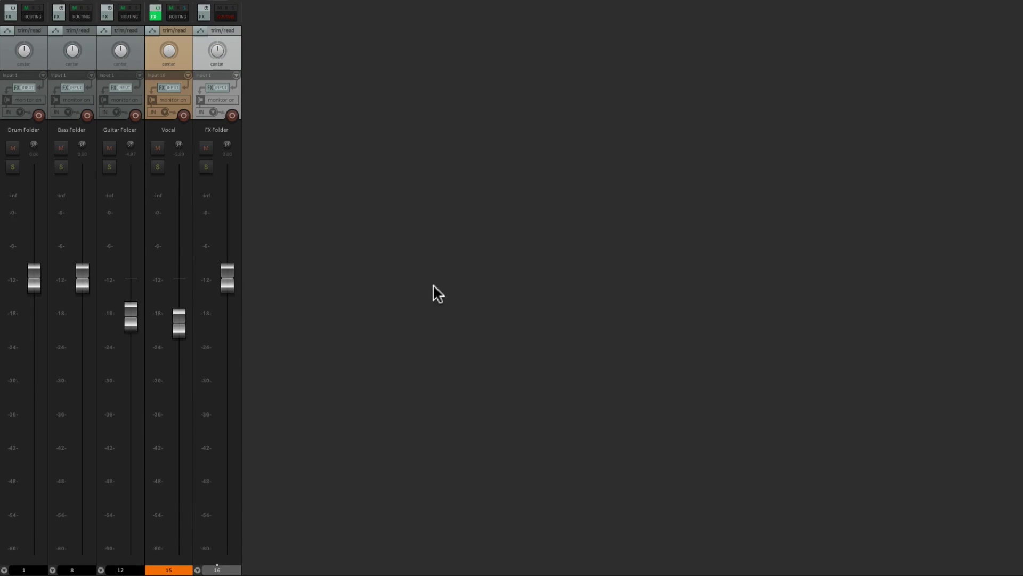
- Show the child tracks of the Drum, Bass, Guitar and FX folders in the mixer again
{"action": "left_click", "coordinate": [4, 569]}
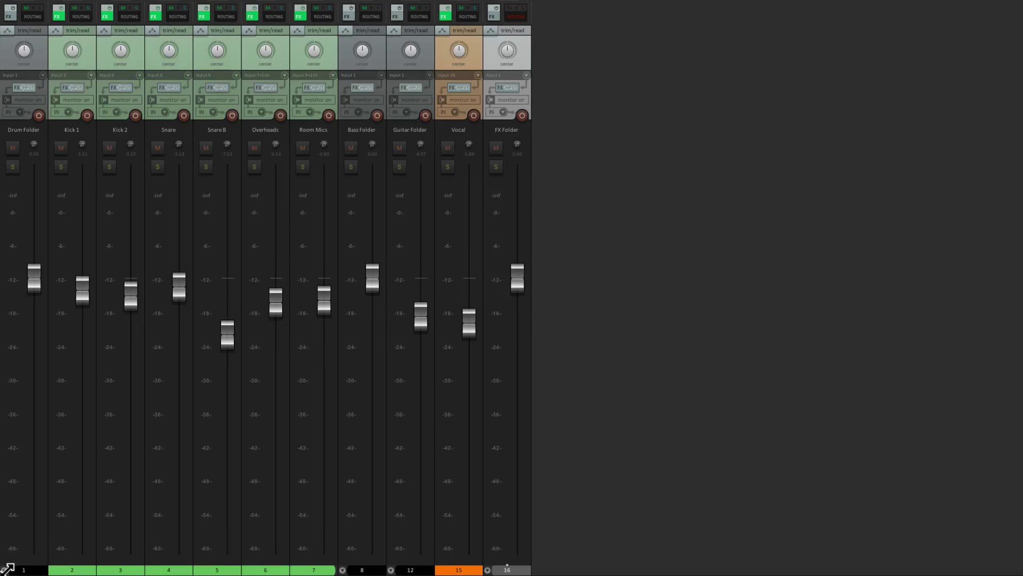
{"action": "left_click", "coordinate": [342, 569]}
{"action": "left_click", "coordinate": [535, 570]}
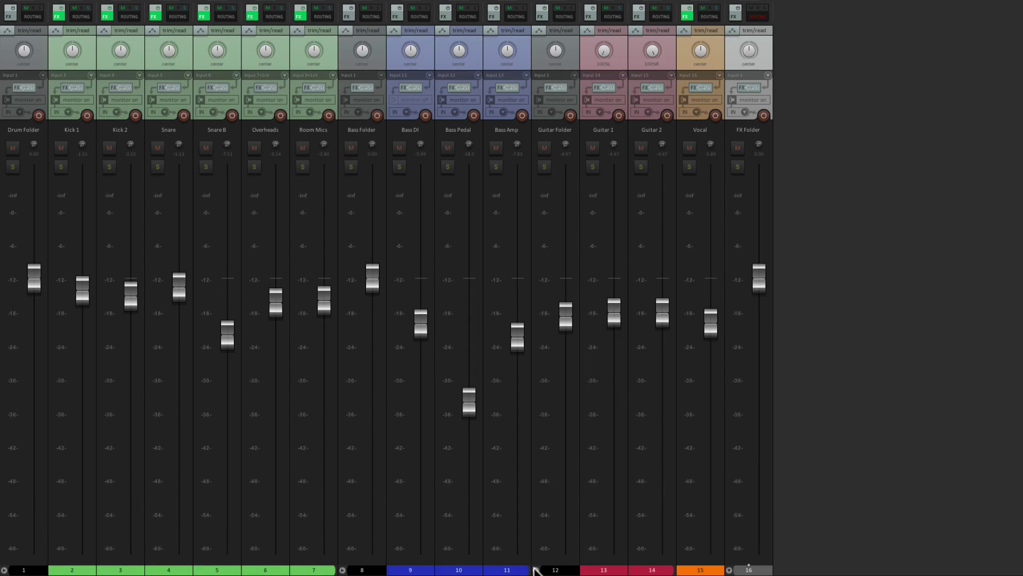
{"action": "left_click", "coordinate": [729, 570]}
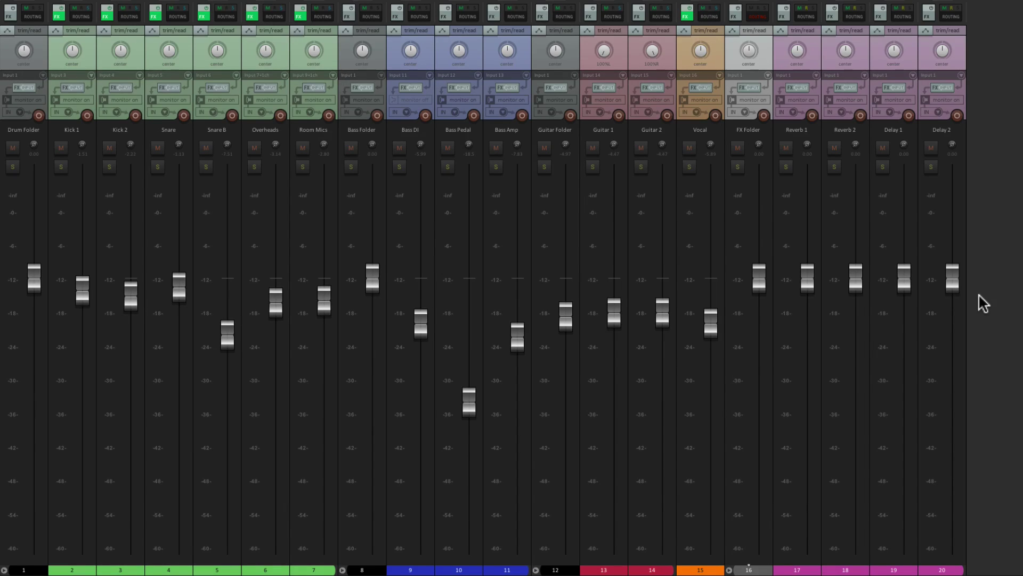
- Hide all folder tracks from the mixer through its view options, and show them again
{"action": "right_click", "coordinate": [985, 177]}
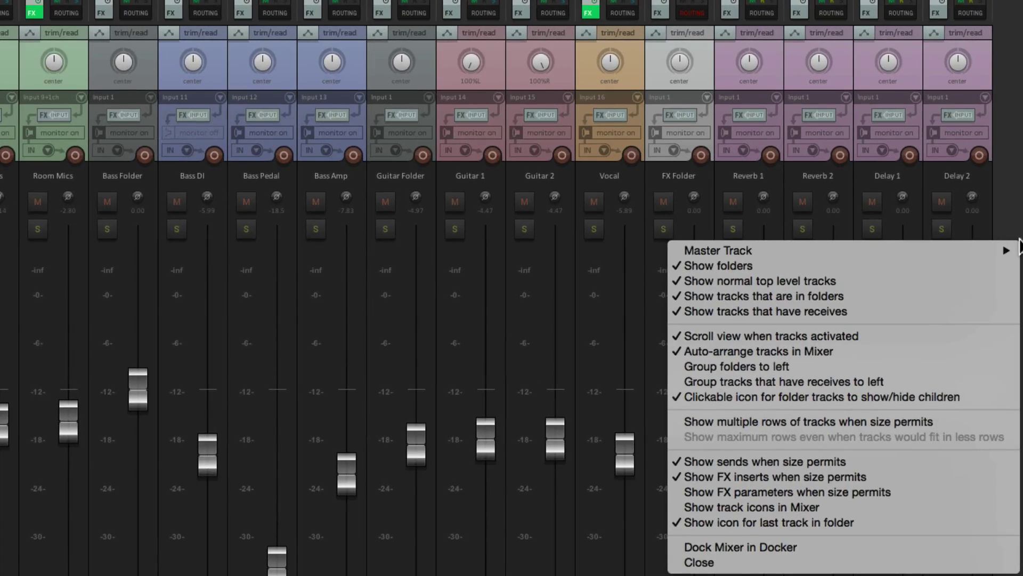
{"action": "left_click", "coordinate": [952, 265]}
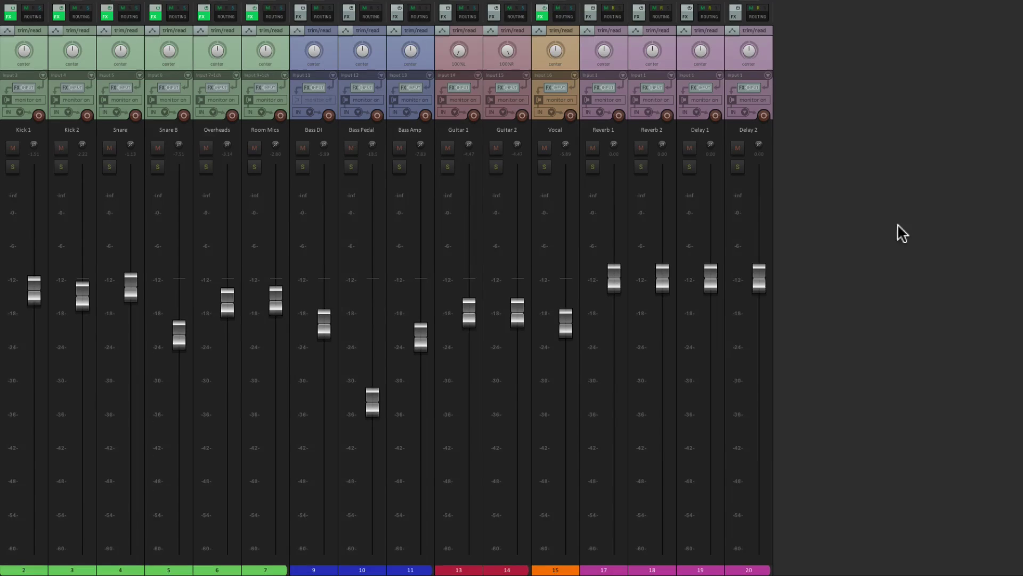
{"action": "right_click", "coordinate": [898, 224]}
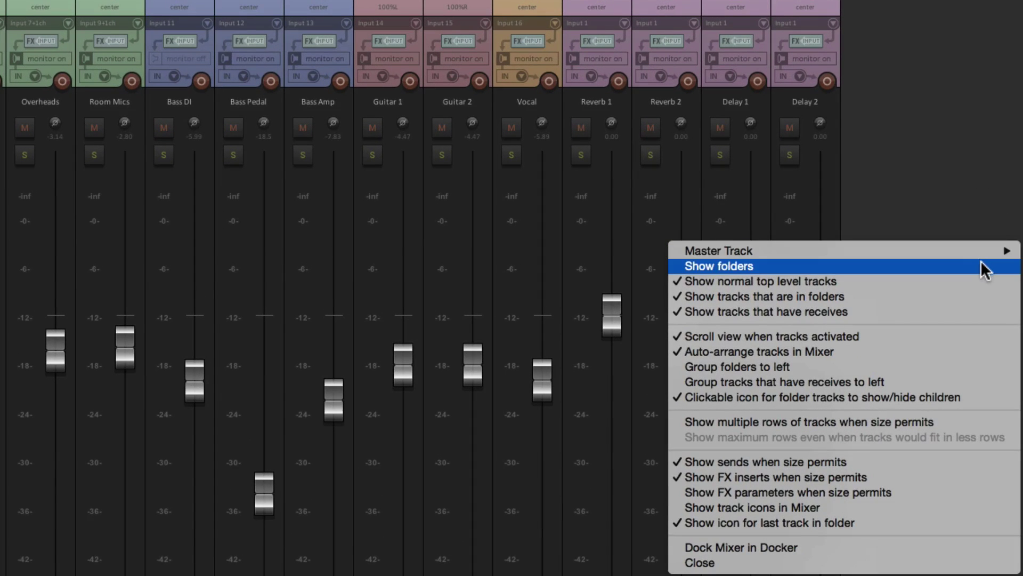
{"action": "left_click", "coordinate": [980, 262]}
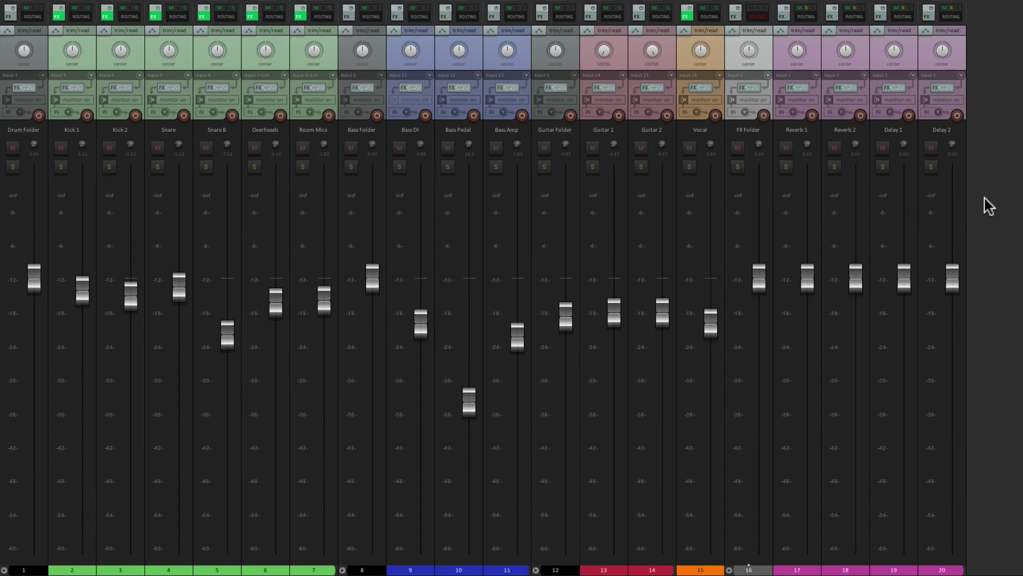
- Hide the normal top level tracks and the folders in the mixer's view options, and show the normal top level tracks again
{"action": "right_click", "coordinate": [988, 206]}
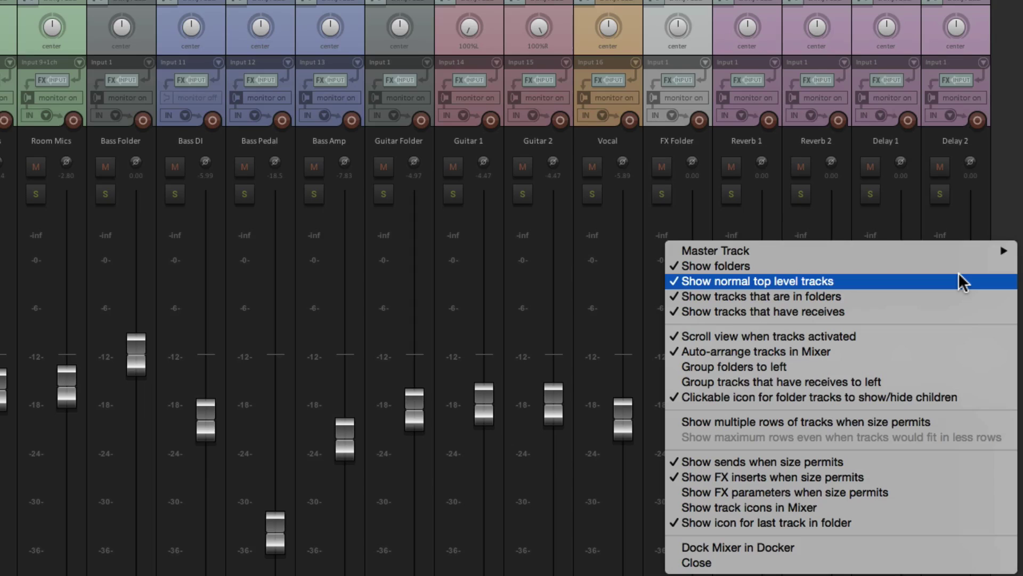
{"action": "left_click", "coordinate": [959, 281]}
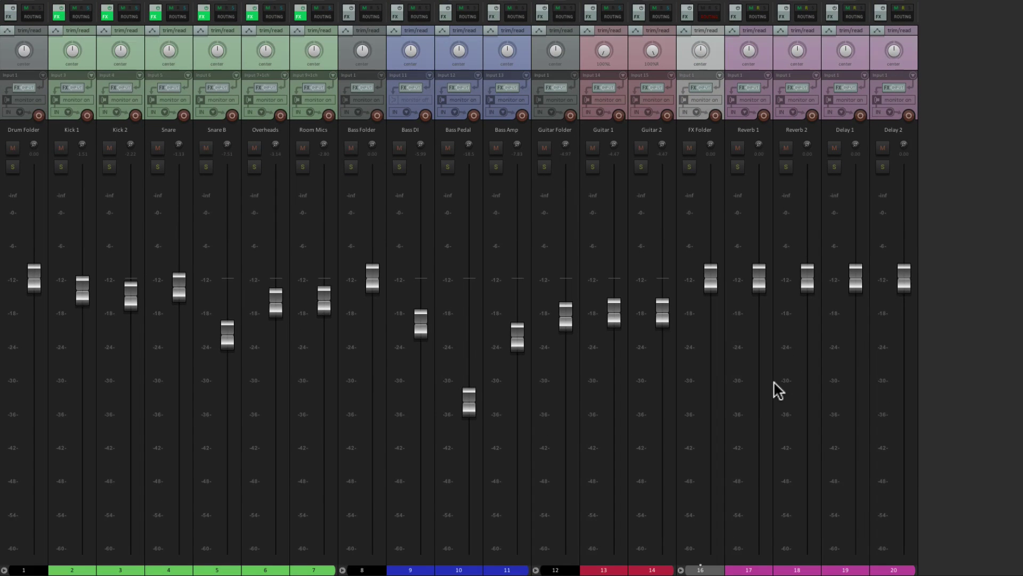
{"action": "right_click", "coordinate": [956, 216]}
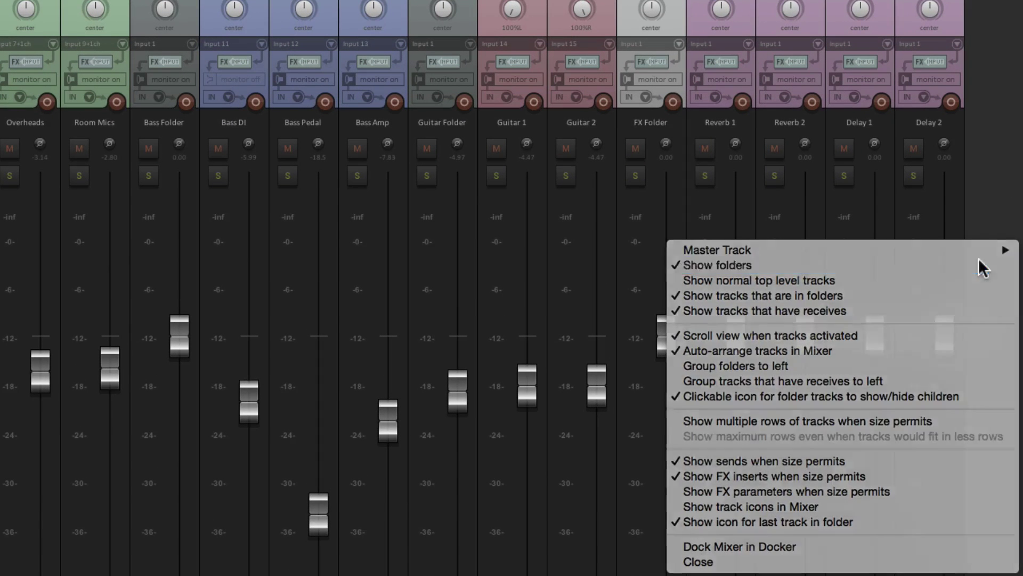
{"action": "left_click", "coordinate": [980, 265]}
{"action": "right_click", "coordinate": [989, 265]}
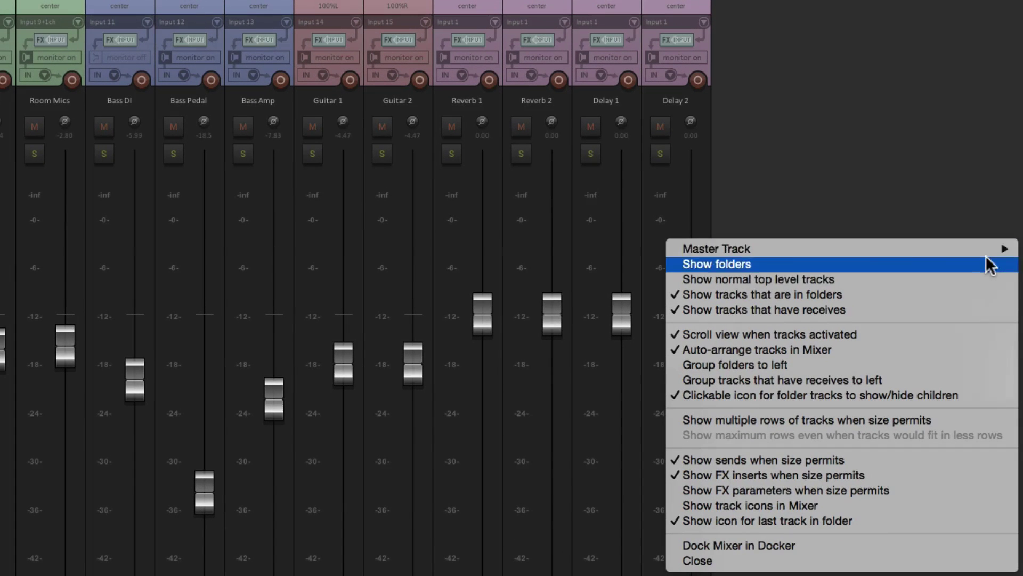
{"action": "left_click", "coordinate": [978, 273]}
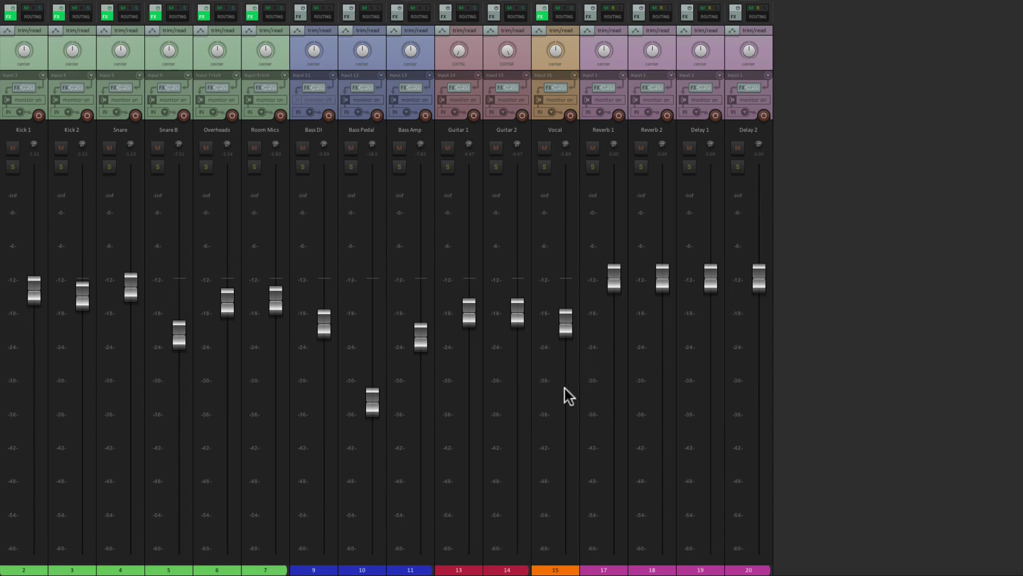
{"action": "mouse_move", "coordinate": [566, 395]}
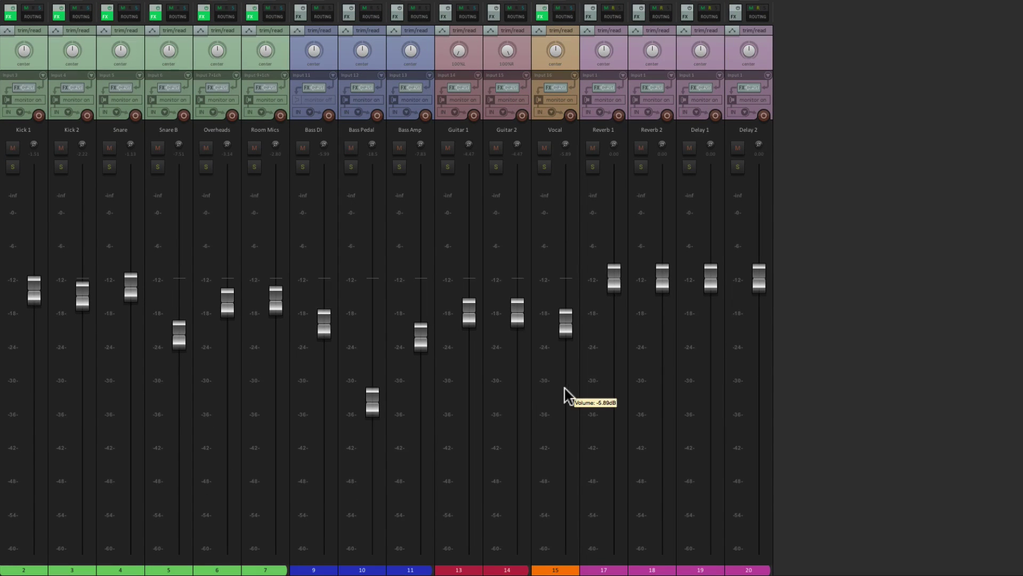
- Hide the tracks that are in folders and the tracks that have receives from the mixer
{"action": "right_click", "coordinate": [843, 183]}
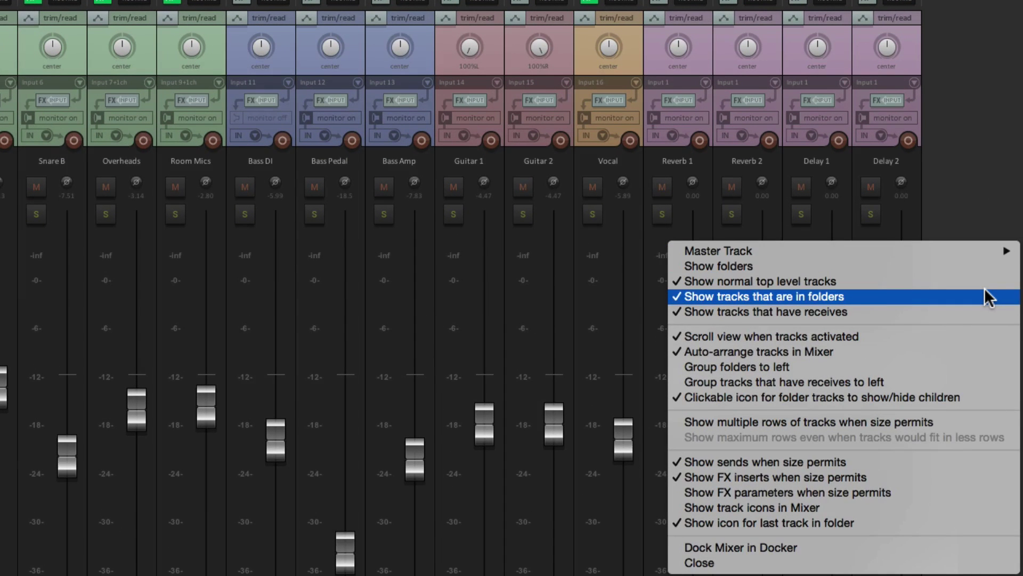
{"action": "left_click", "coordinate": [984, 296]}
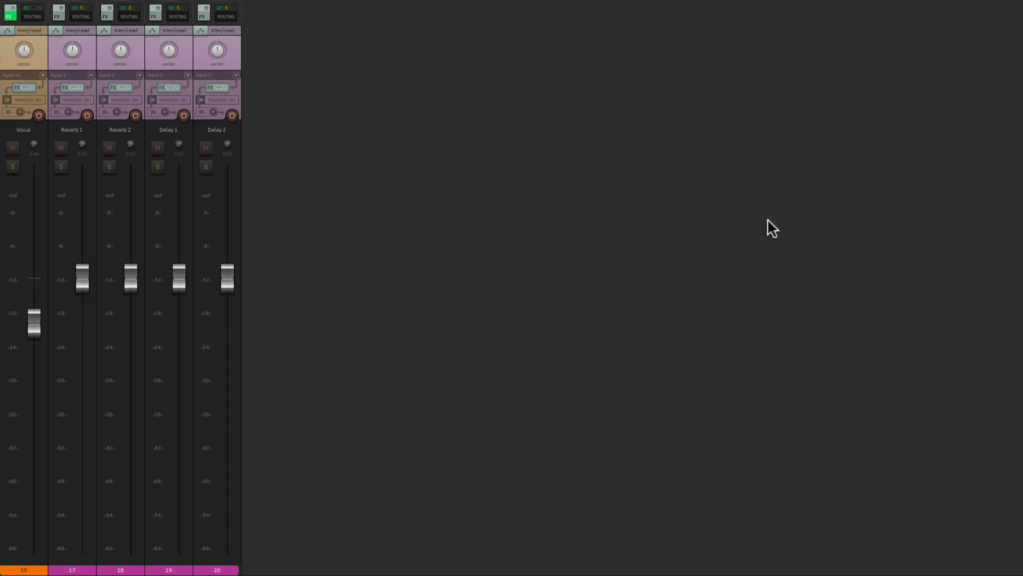
{"action": "right_click", "coordinate": [735, 226]}
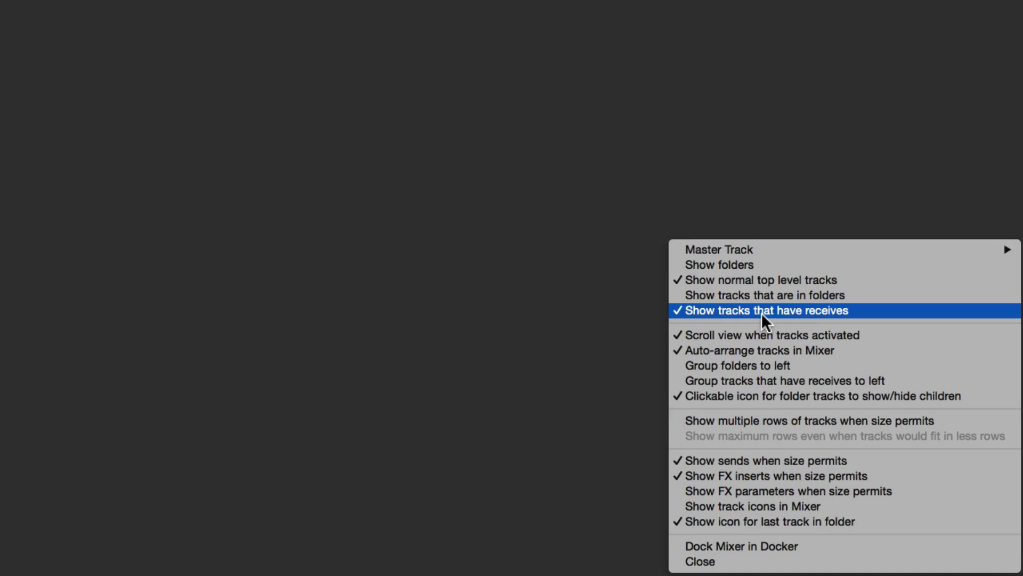
{"action": "left_click", "coordinate": [762, 313]}
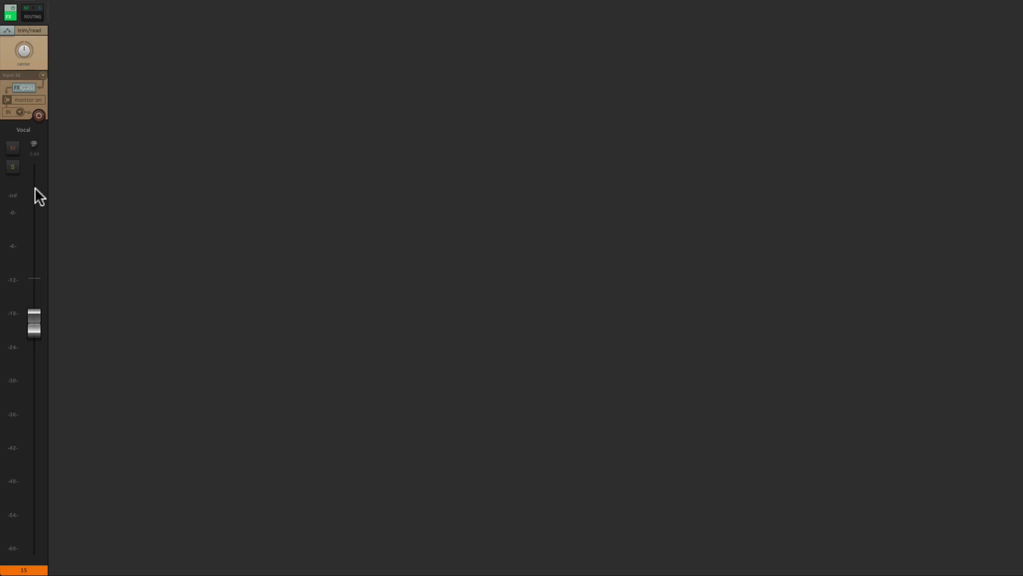
{"action": "mouse_move", "coordinate": [35, 197]}
- Show the tracks that are in folders, the folders and the tracks that have receives in the mixer again
{"action": "right_click", "coordinate": [487, 218]}
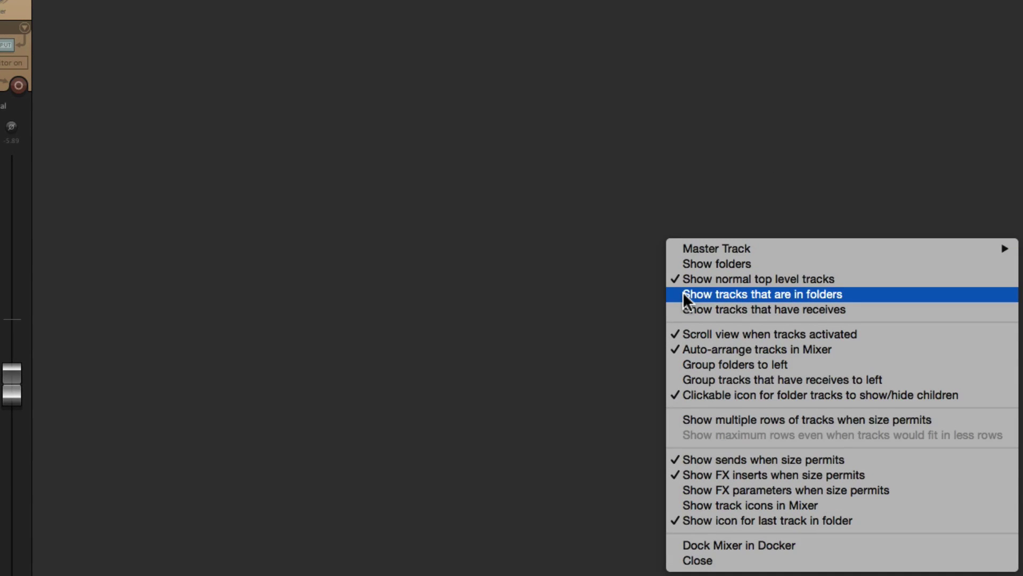
{"action": "left_click", "coordinate": [683, 294]}
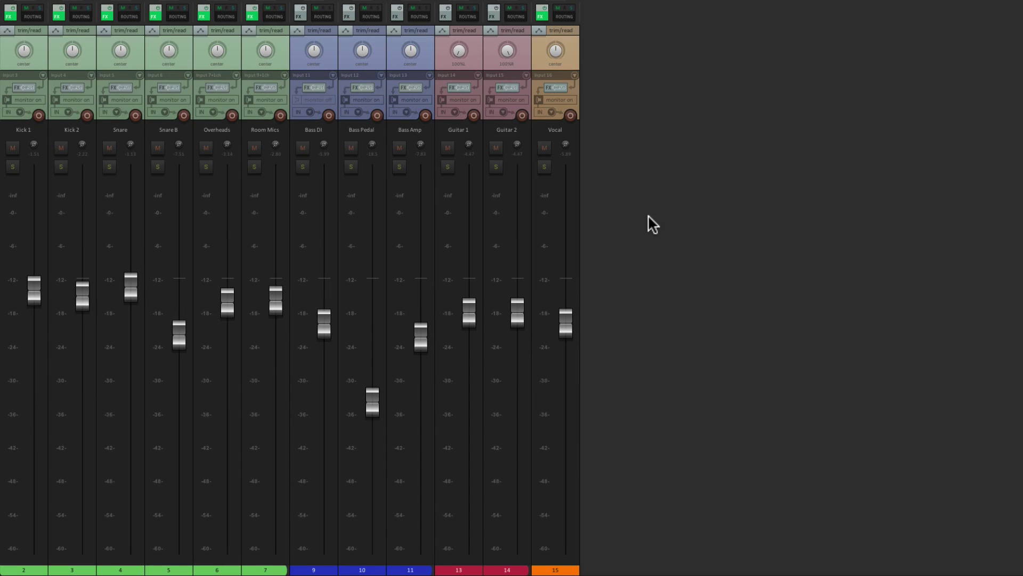
{"action": "right_click", "coordinate": [653, 223]}
{"action": "left_click", "coordinate": [659, 236]}
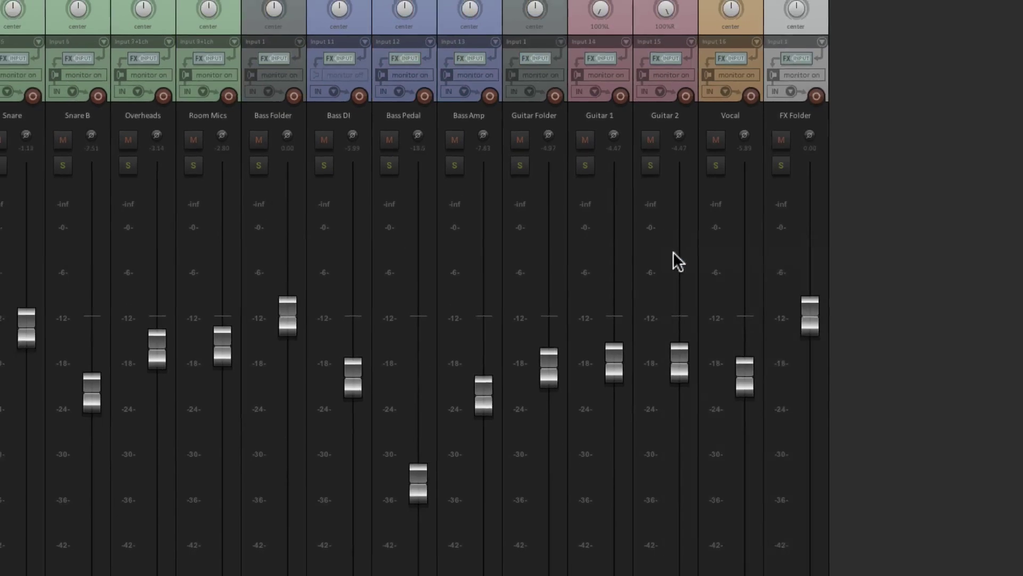
{"action": "right_click", "coordinate": [902, 194]}
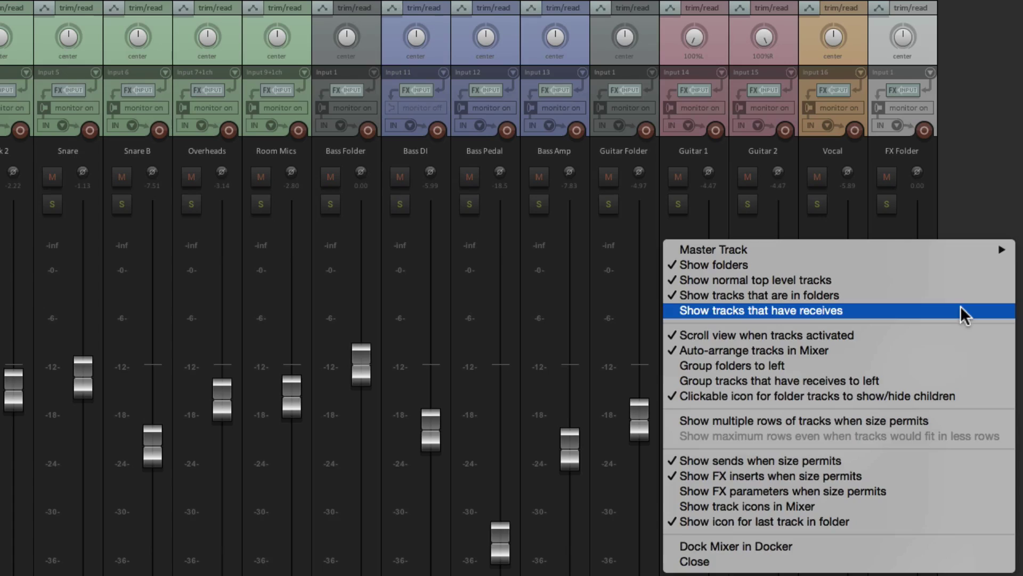
{"action": "left_click", "coordinate": [960, 310]}
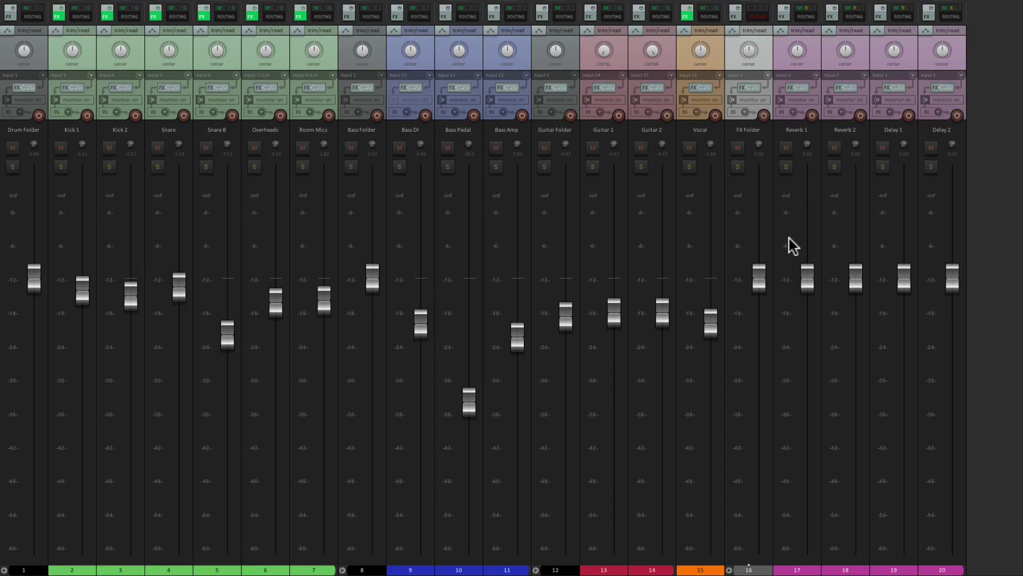
- Check the track order in the arrange view, turn off auto-arranging of mixer tracks and move the Vocal strip behind Delay 2
{"action": "key", "text": "ctrl+m"}
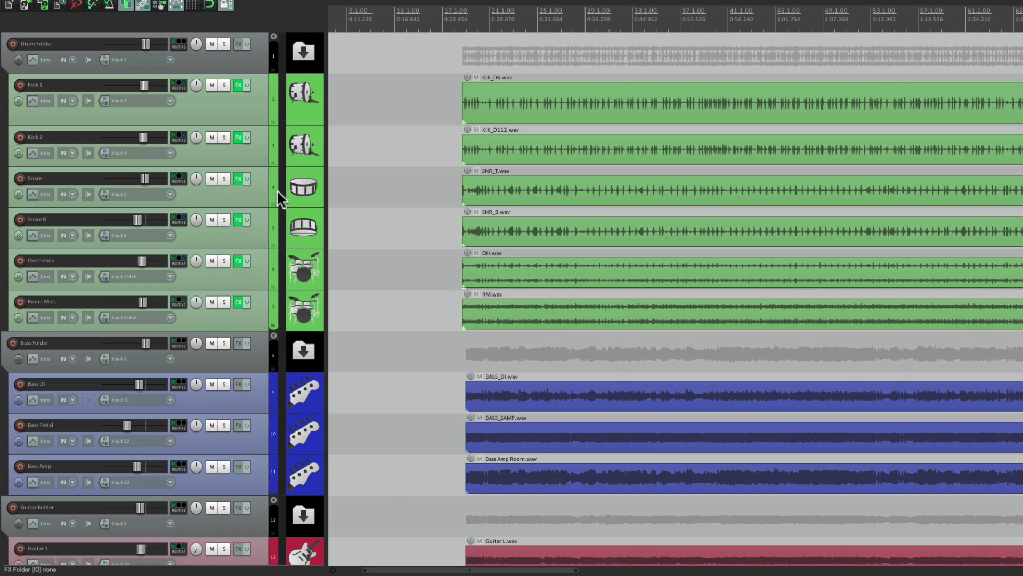
{"action": "key", "text": "ctrl+m"}
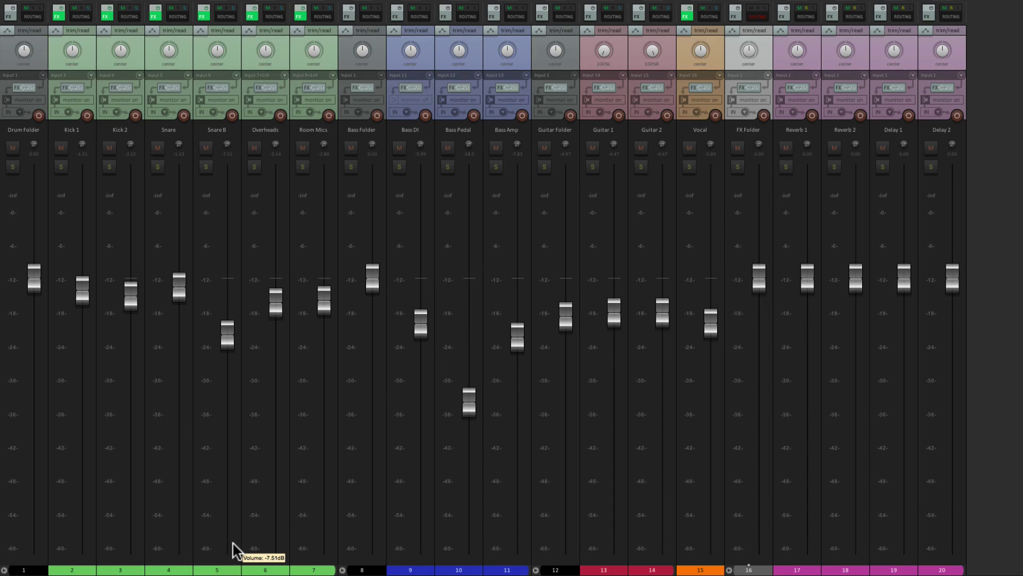
{"action": "right_click", "coordinate": [986, 175]}
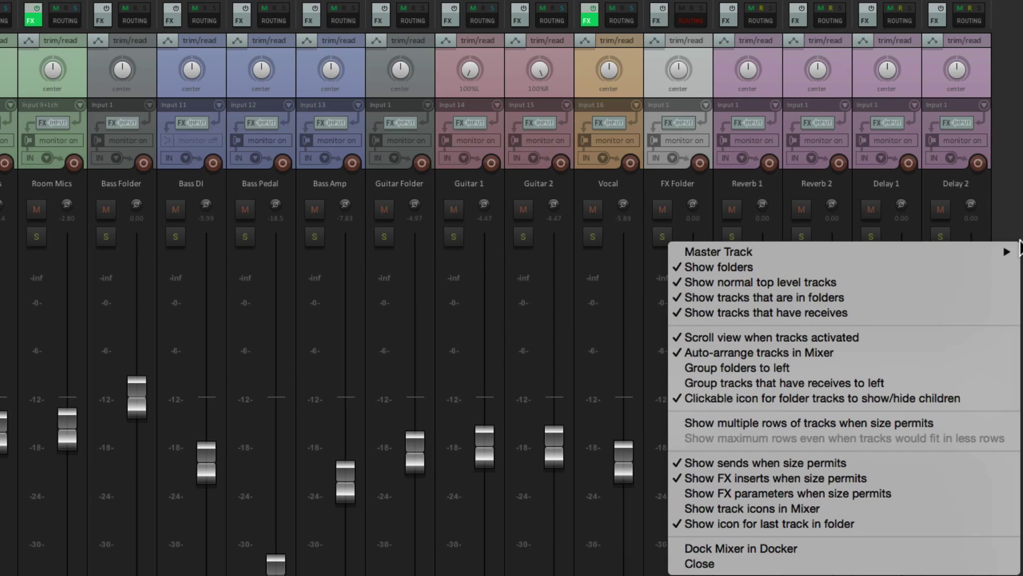
{"action": "left_click", "coordinate": [859, 352]}
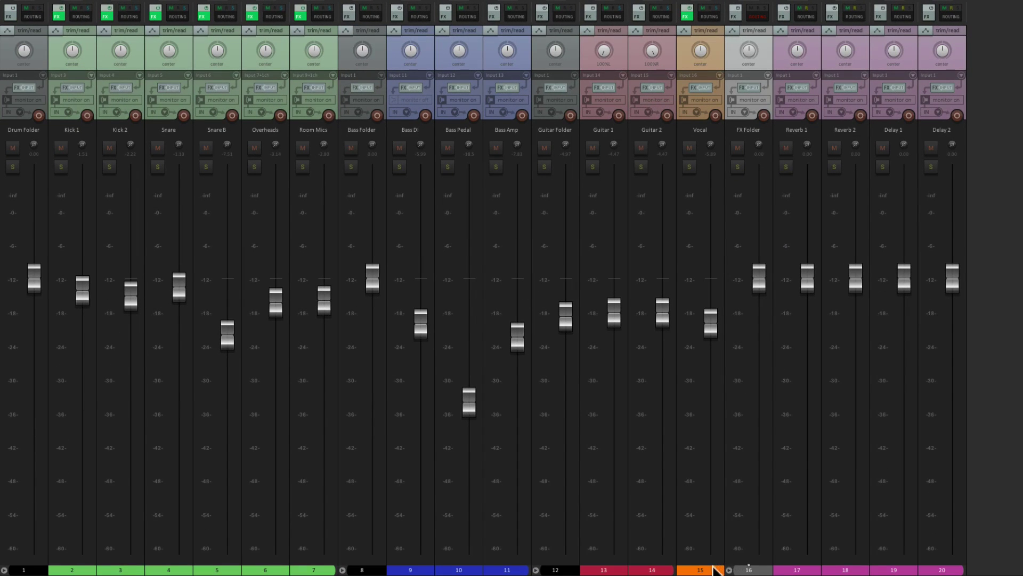
{"action": "left_click_drag", "start_coordinate": [709, 568], "coordinate": [966, 567]}
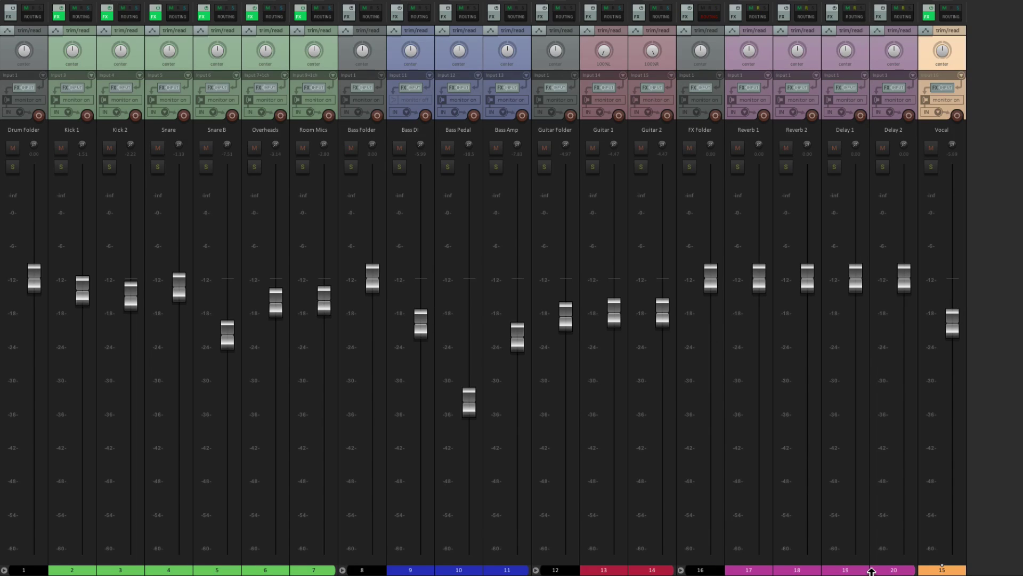
- Rearrange the mixer strips so the Drum Folder, Reverb 1, Reverb 2 and Bass Folder sit in that order between Room Mics and Bass DI
{"action": "left_click", "coordinate": [761, 572]}
{"action": "left_click", "coordinate": [797, 569], "text": "ctrl"}
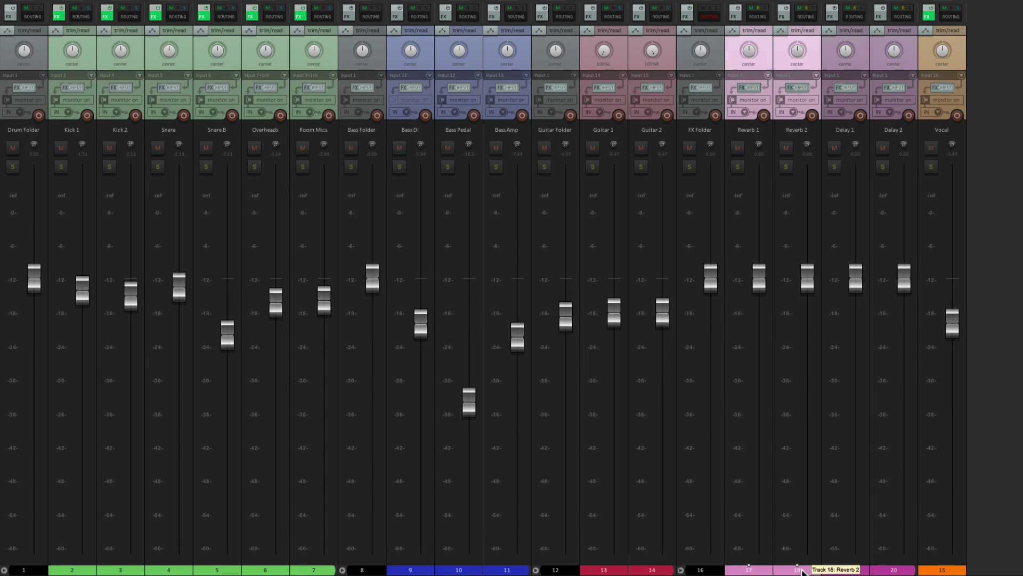
{"action": "mouse_move", "coordinate": [763, 569]}
{"action": "left_mouse_down"}
{"action": "mouse_move", "coordinate": [535, 559]}
{"action": "mouse_move", "coordinate": [416, 568]}
{"action": "mouse_move", "coordinate": [427, 569]}
{"action": "left_mouse_up"}
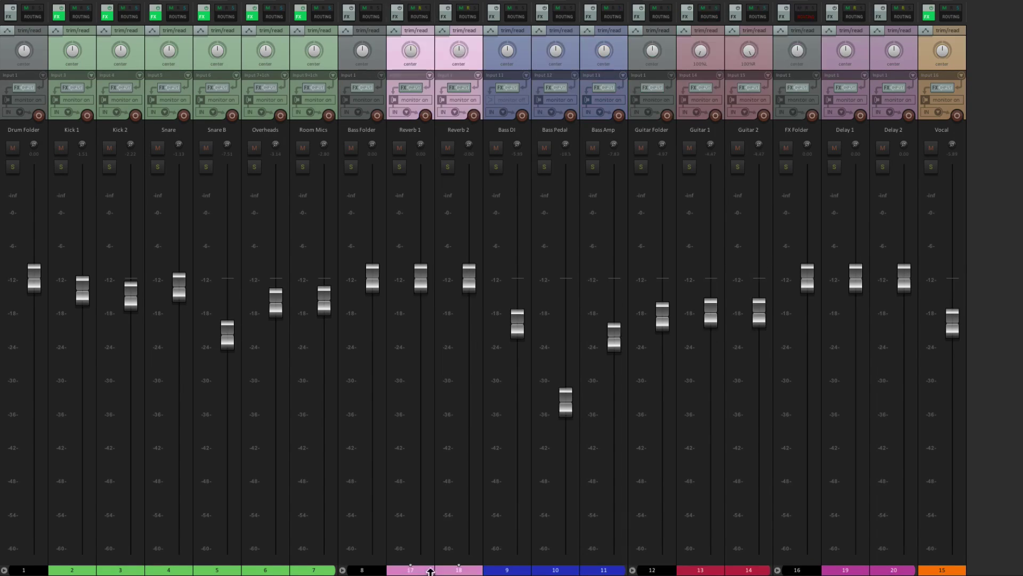
{"action": "left_click", "coordinate": [33, 570]}
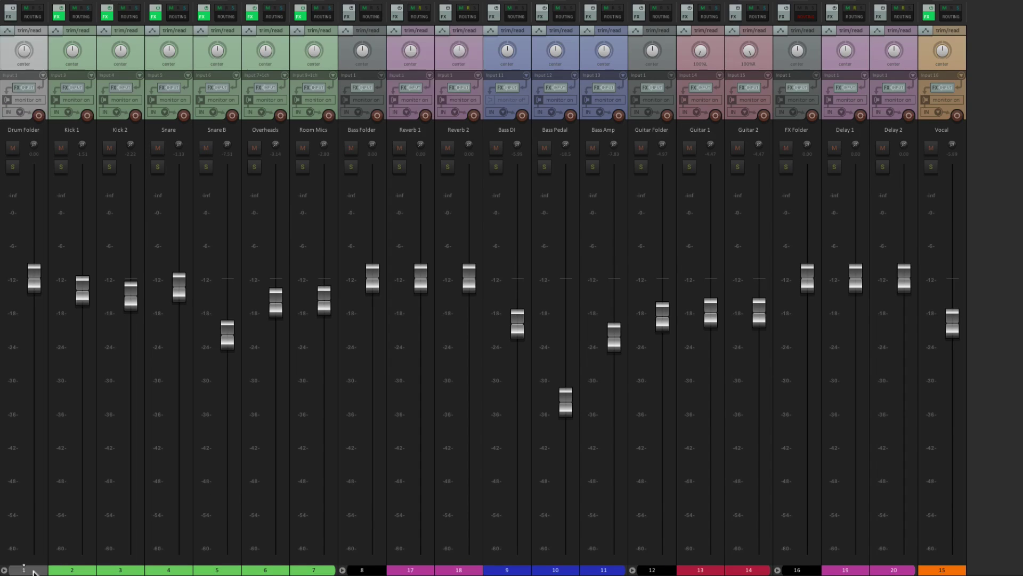
{"action": "left_click_drag", "start_coordinate": [33, 570], "coordinate": [482, 569]}
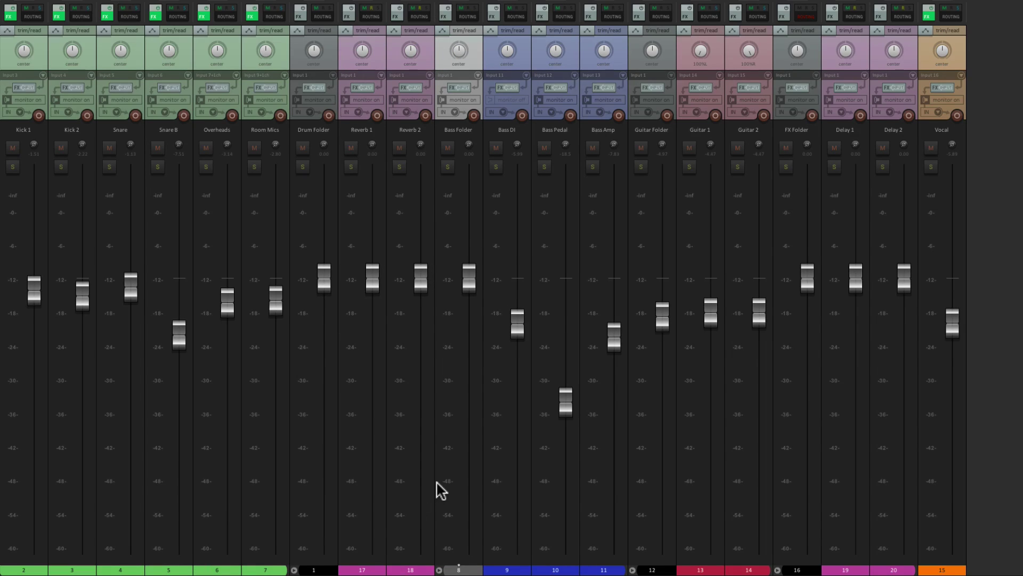
- Compare the rearranged mixer with the arrange view's track order, and turn auto-arranging of tracks in the mixer back on
{"action": "key", "text": "super+m"}
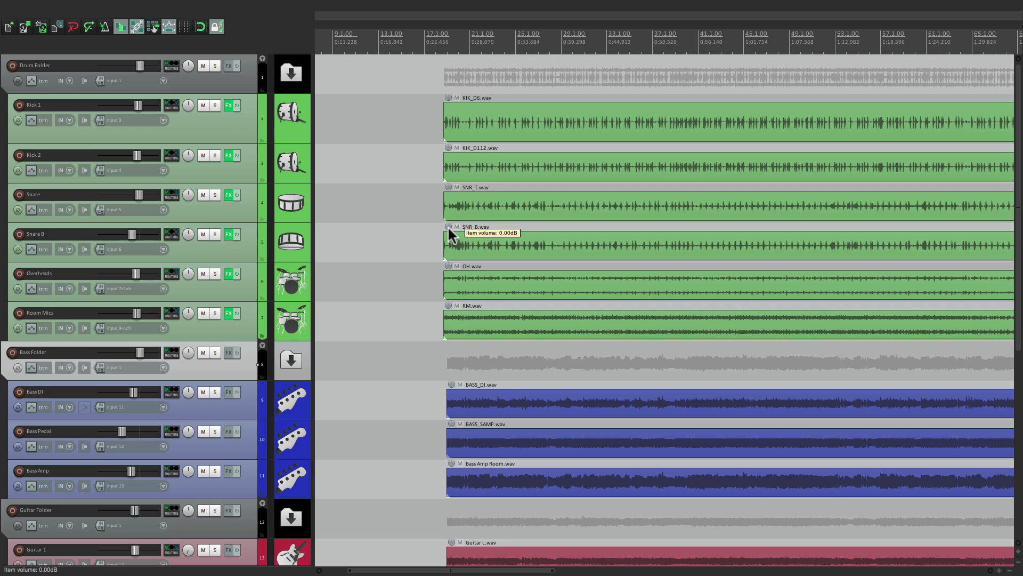
{"action": "key", "text": "super+m"}
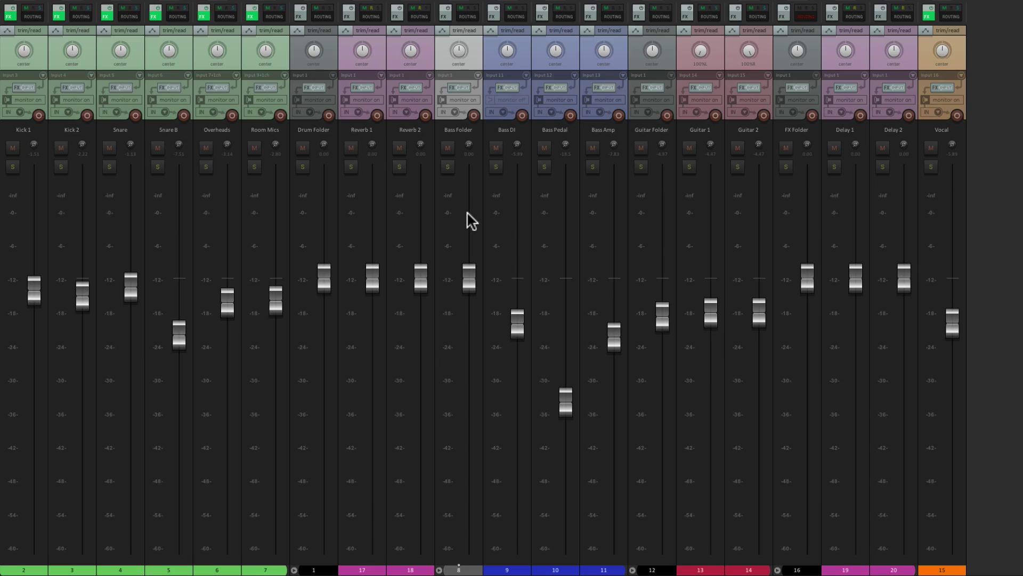
{"action": "mouse_move", "coordinate": [512, 300]}
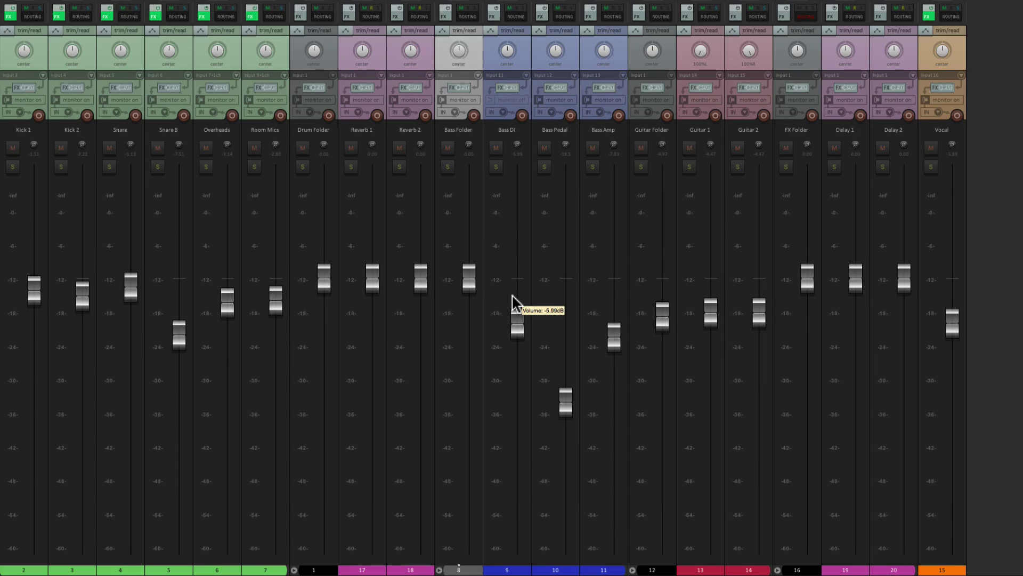
{"action": "right_click", "coordinate": [985, 243]}
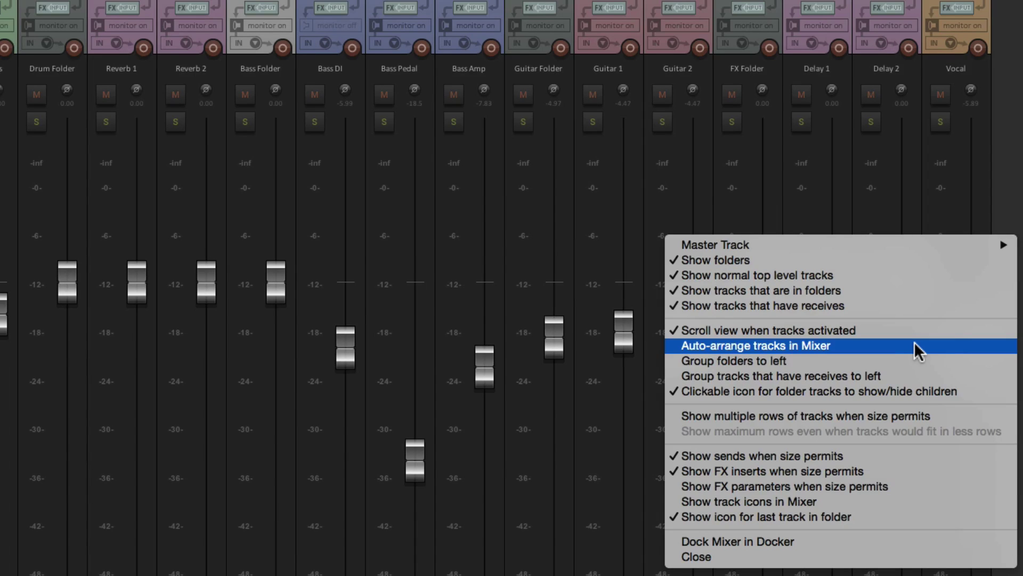
{"action": "left_click", "coordinate": [914, 346]}
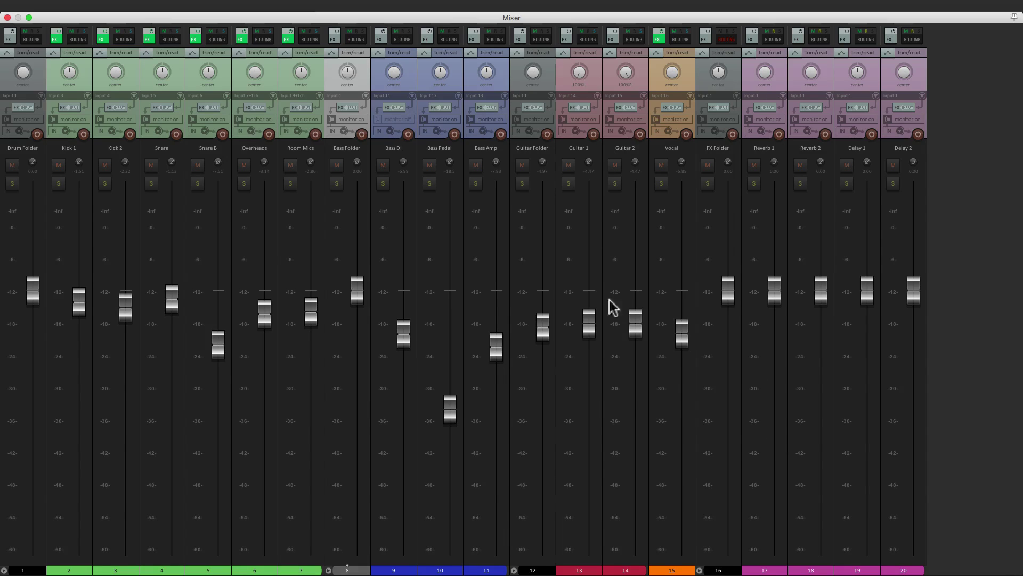
- Enable multiple rows of tracks when size permits and shrink the mixer window's width until the strips wrap into two rows
{"action": "right_click", "coordinate": [971, 290]}
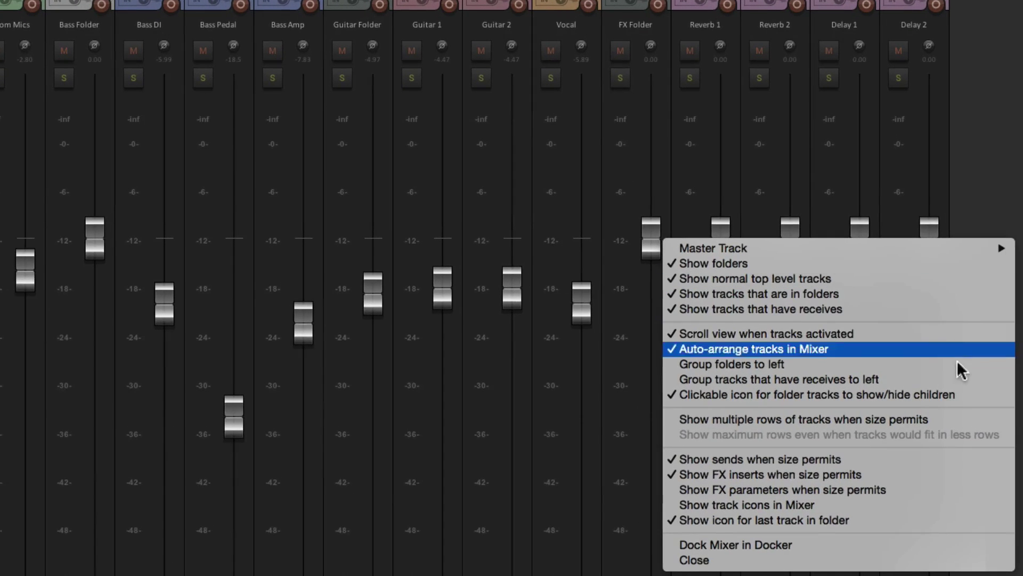
{"action": "left_click", "coordinate": [962, 419]}
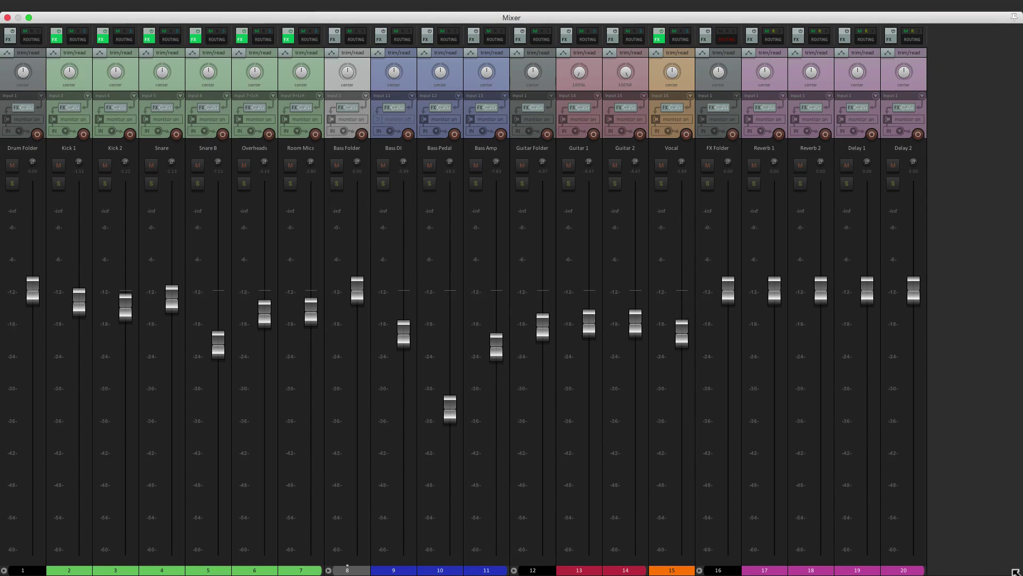
{"action": "left_click_drag", "start_coordinate": [1014, 571], "coordinate": [653, 550]}
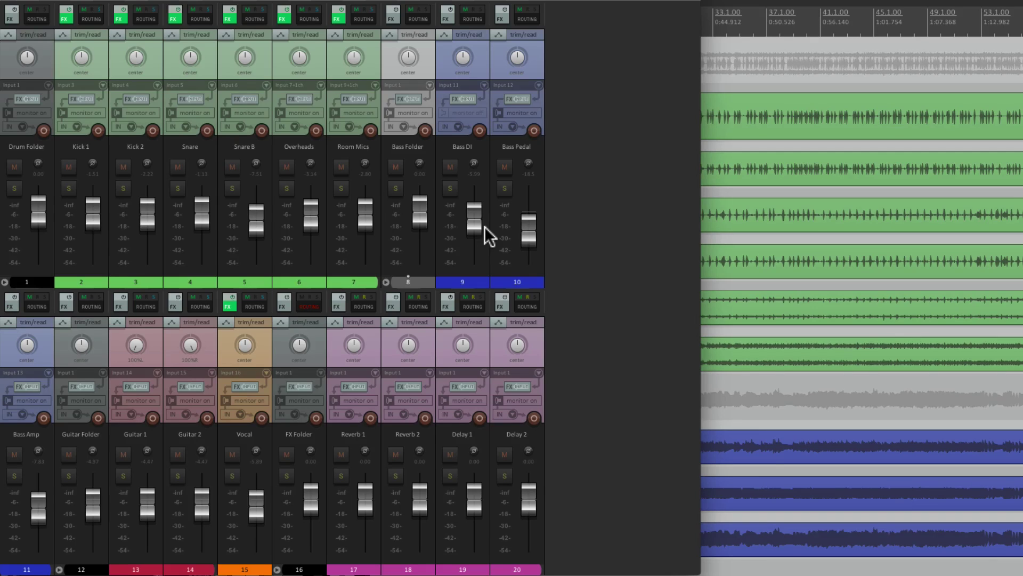
- Enlarge the mixer window to full size, and shrink its width and height to a compact two-row layout
{"action": "left_click_drag", "start_coordinate": [699, 573], "coordinate": [1019, 572]}
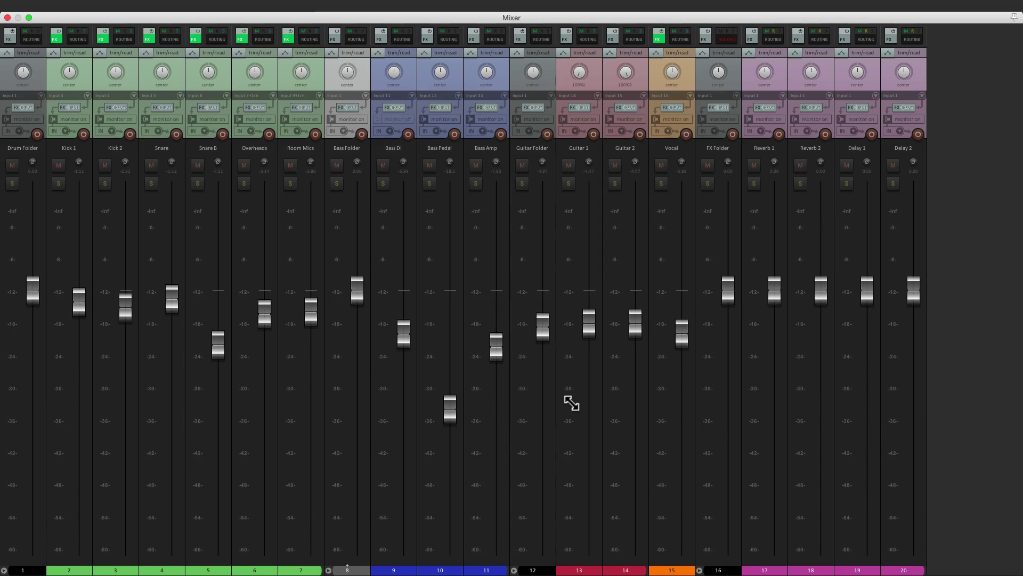
{"action": "left_click_drag", "start_coordinate": [1015, 572], "coordinate": [504, 462]}
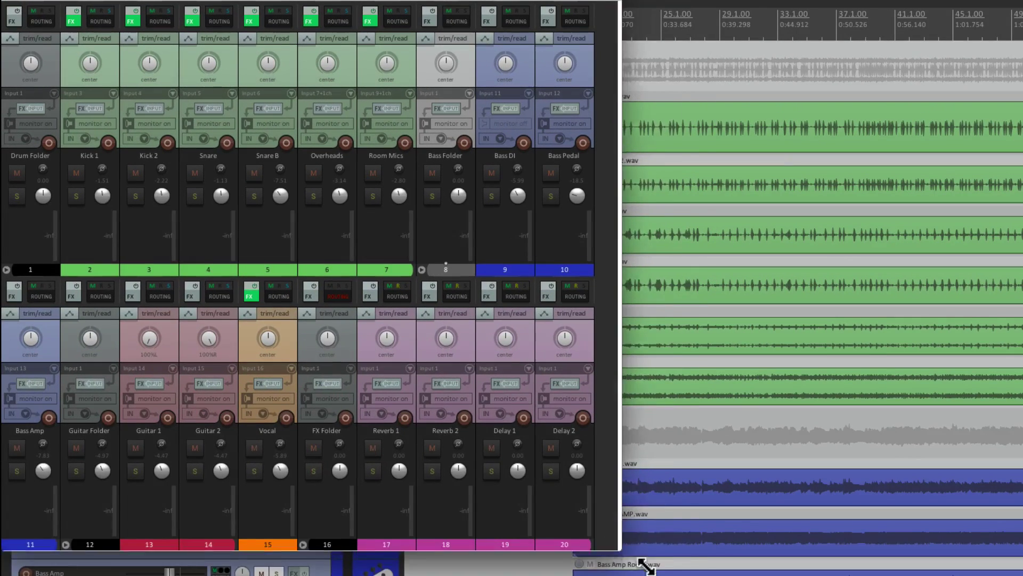
{"action": "left_click_drag", "start_coordinate": [645, 565], "coordinate": [661, 424]}
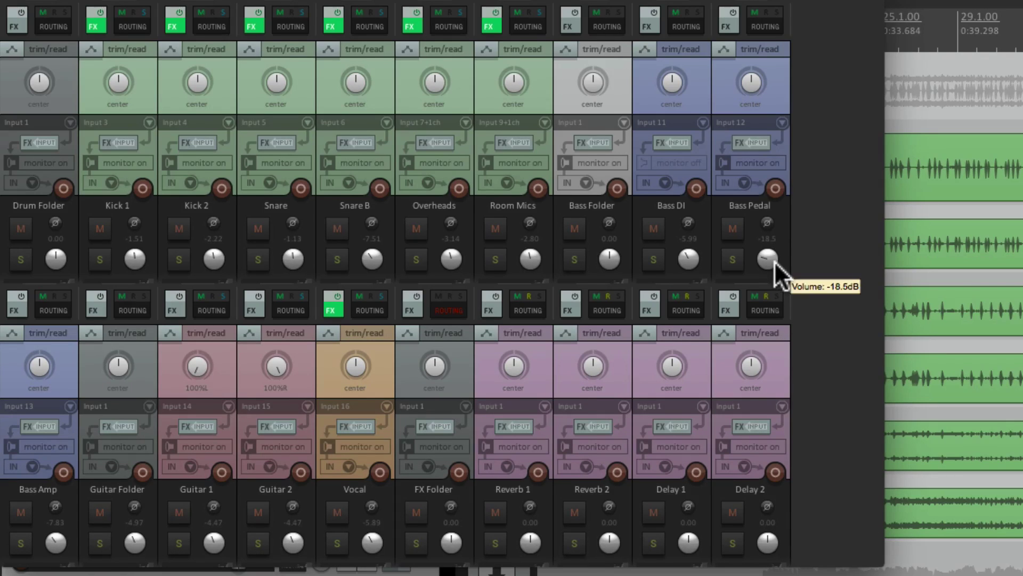
- Enlarge the mixer window to full size and turn off multiple rows of tracks when size permits
{"action": "left_click_drag", "start_coordinate": [887, 562], "coordinate": [1020, 574]}
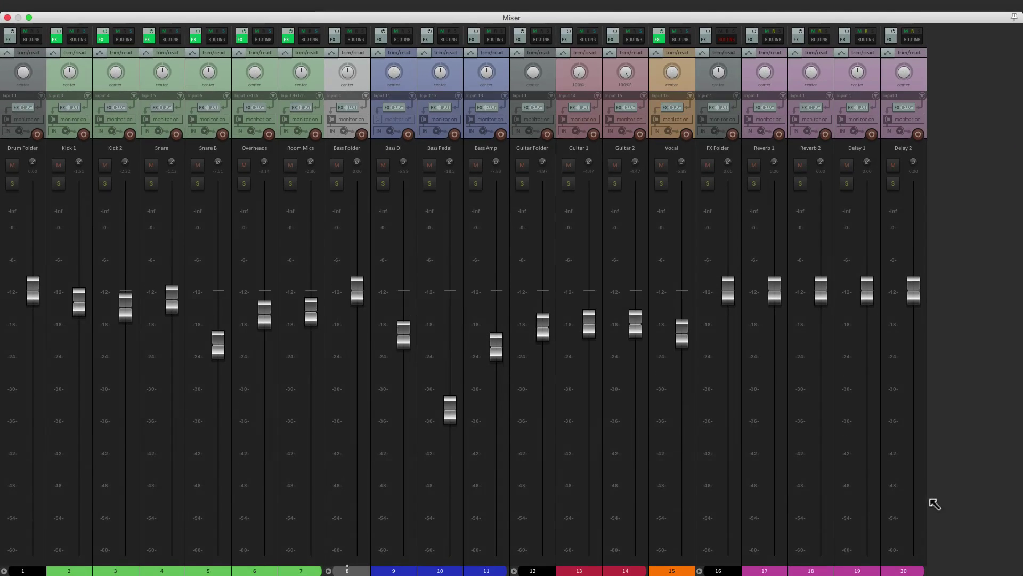
{"action": "right_click", "coordinate": [948, 357]}
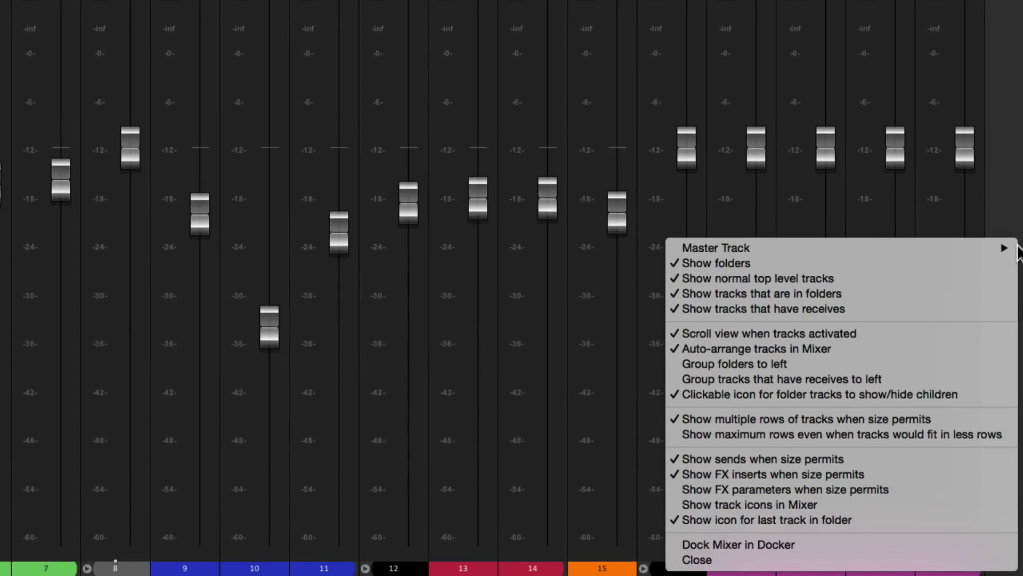
{"action": "left_click", "coordinate": [986, 419]}
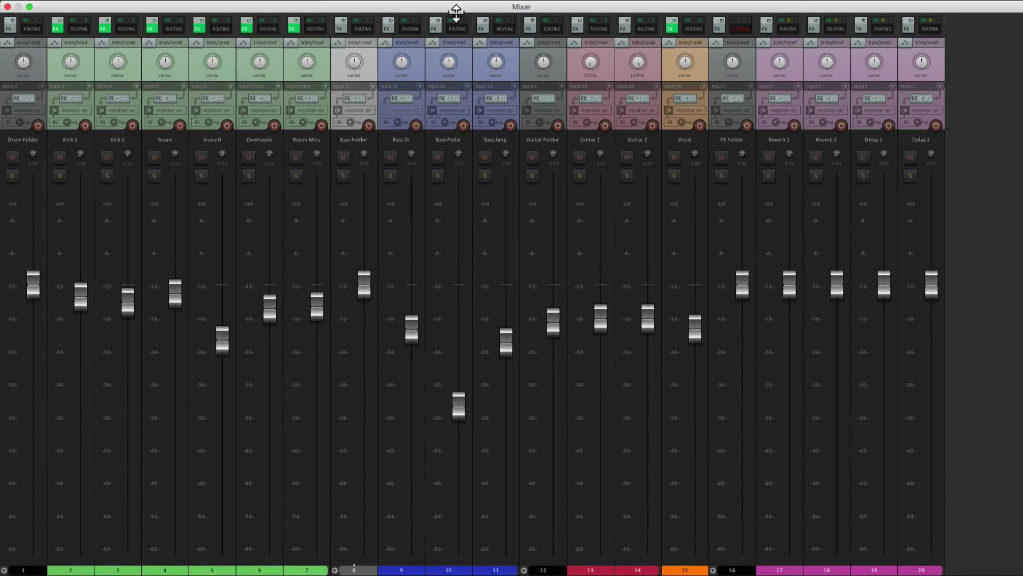
- Expand and collapse the insert and send area on the Bass Pedal strip alone, and reveal that area across all mixer strips
{"action": "left_click_drag", "start_coordinate": [456, 12], "coordinate": [453, 217]}
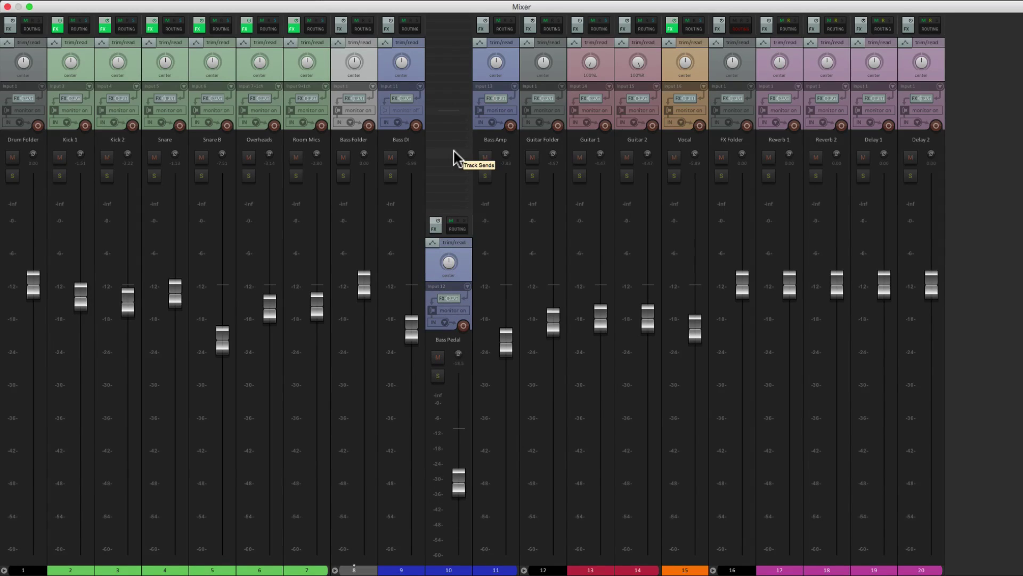
{"action": "left_click_drag", "start_coordinate": [450, 215], "coordinate": [445, 37]}
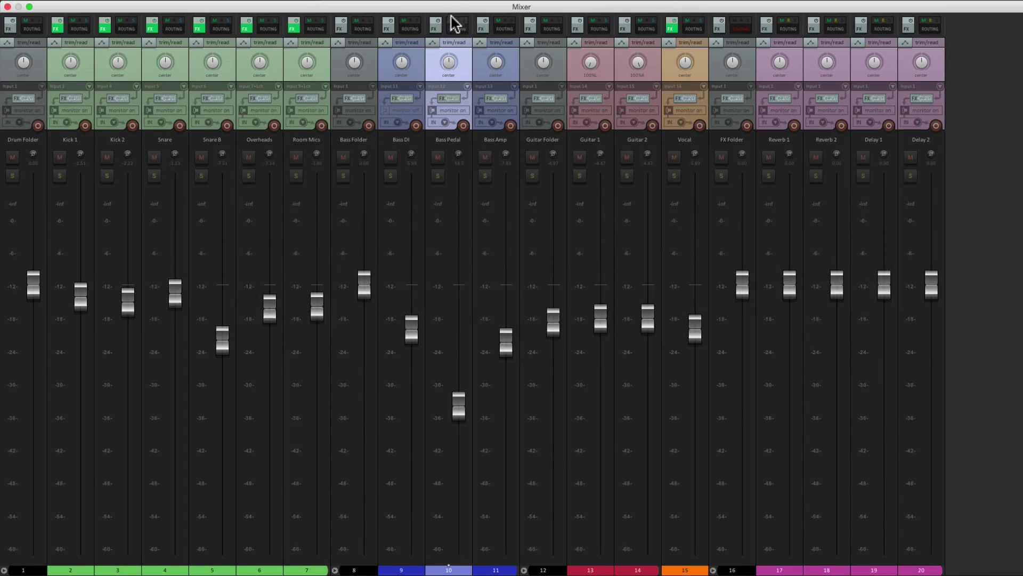
{"action": "left_click_drag", "start_coordinate": [452, 12], "coordinate": [433, 278]}
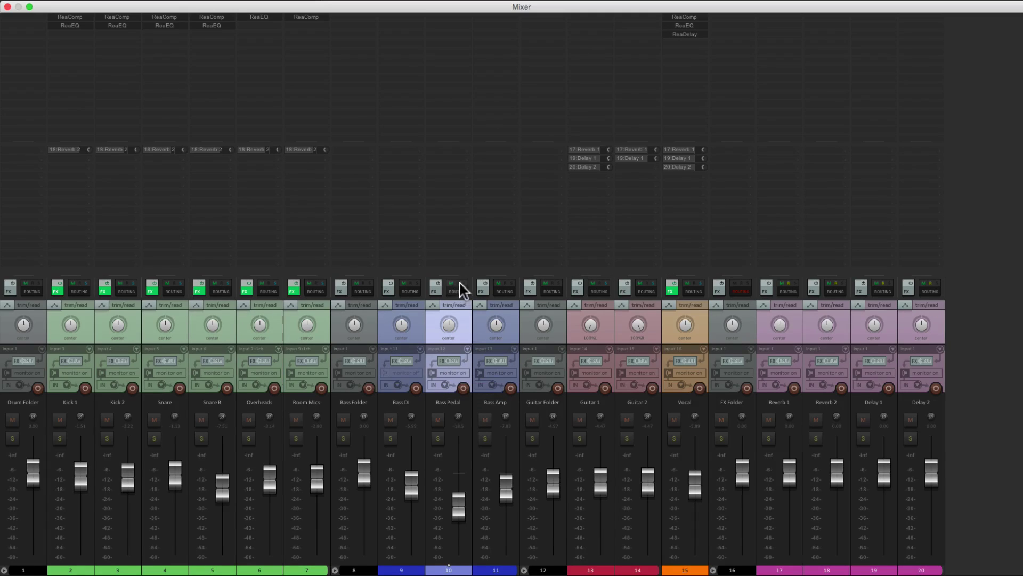
{"action": "left_click_drag", "start_coordinate": [453, 274], "coordinate": [456, 159]}
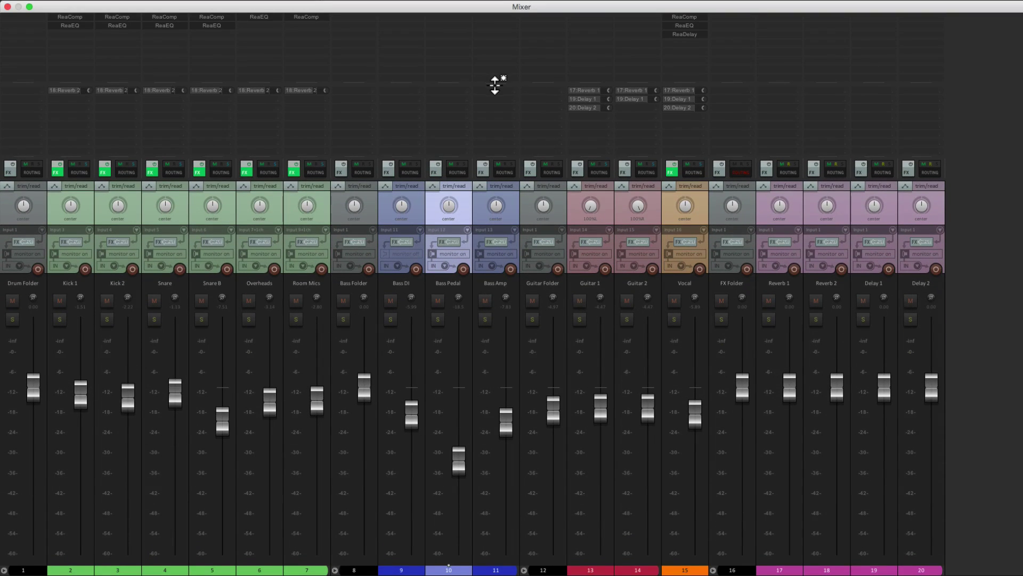
{"action": "mouse_move", "coordinate": [495, 84]}
{"action": "left_mouse_down"}
{"action": "mouse_move", "coordinate": [491, 114]}
{"action": "mouse_move", "coordinate": [489, 78]}
{"action": "left_mouse_up"}
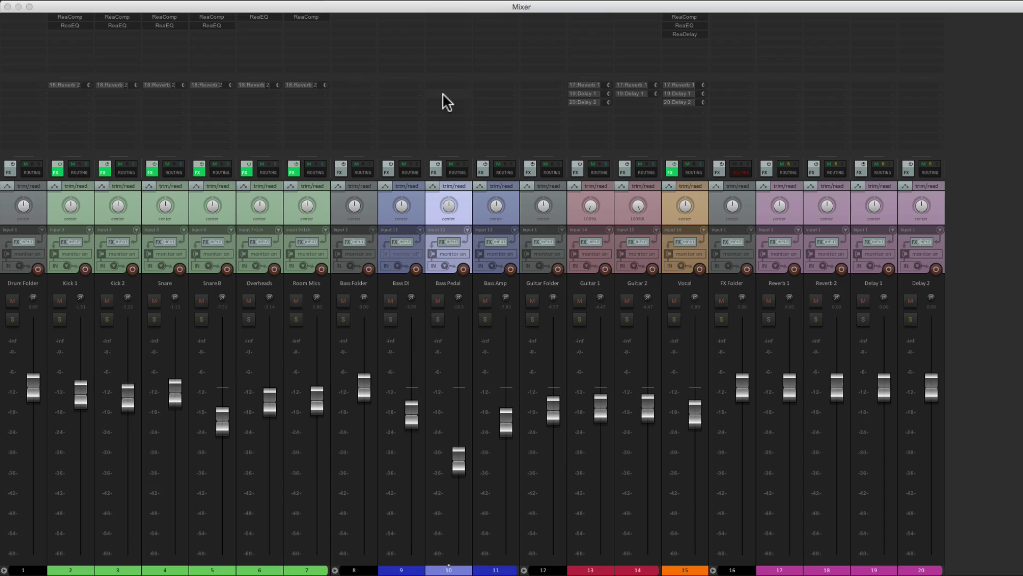
- Hide the sends and the FX inserts in the mixer
{"action": "right_click", "coordinate": [987, 209]}
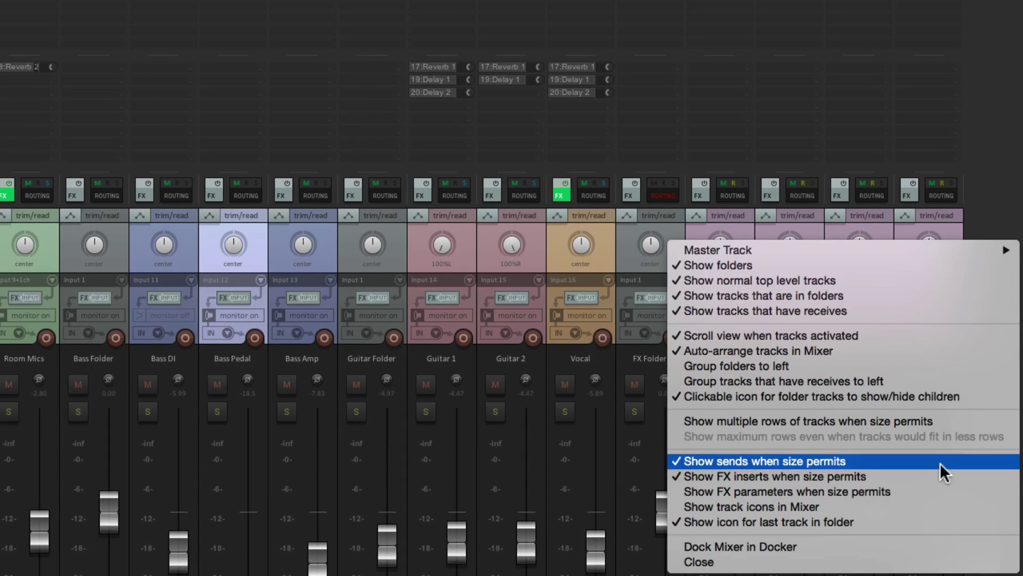
{"action": "left_click", "coordinate": [940, 461]}
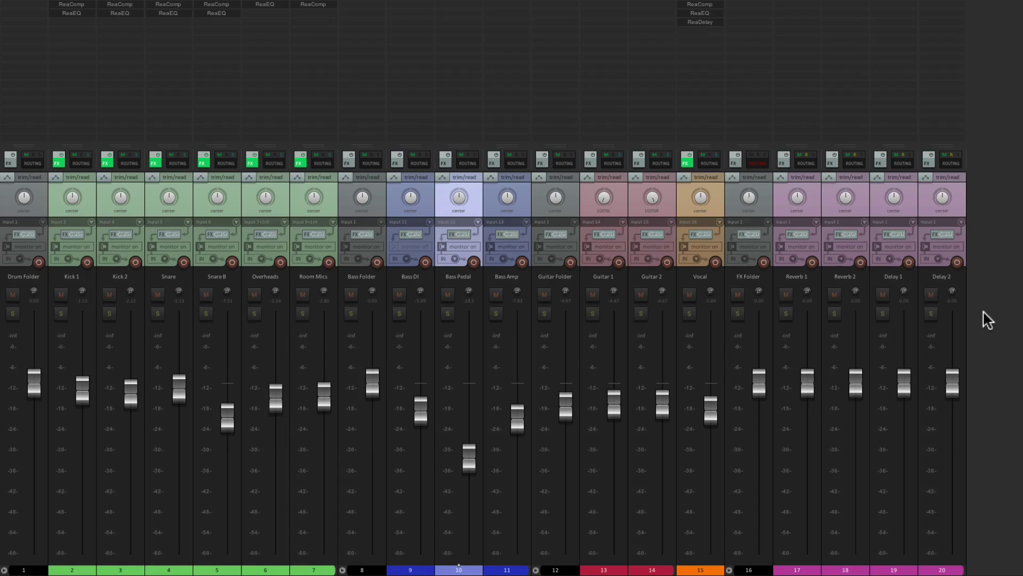
{"action": "right_click", "coordinate": [988, 327]}
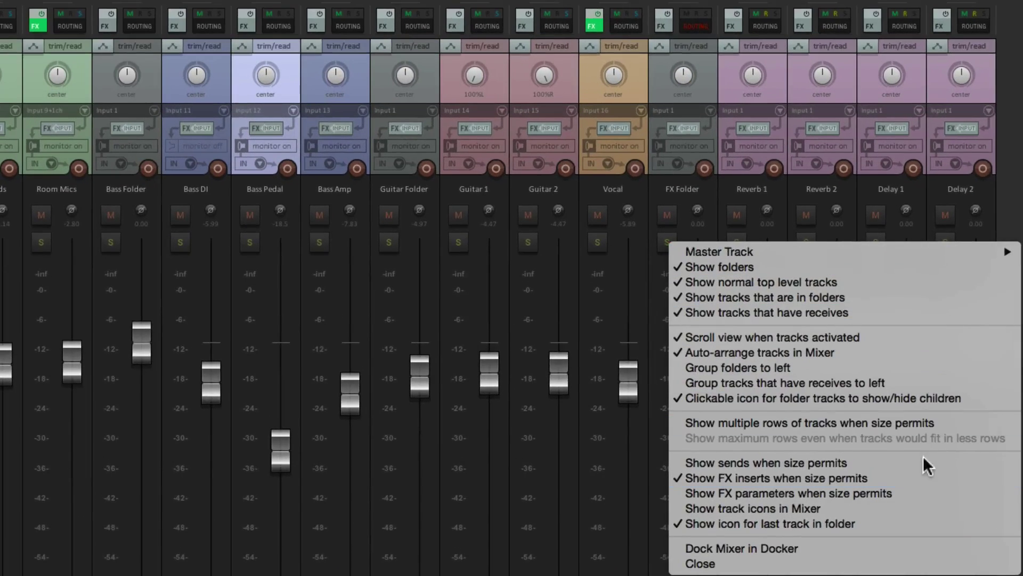
{"action": "left_click", "coordinate": [923, 479]}
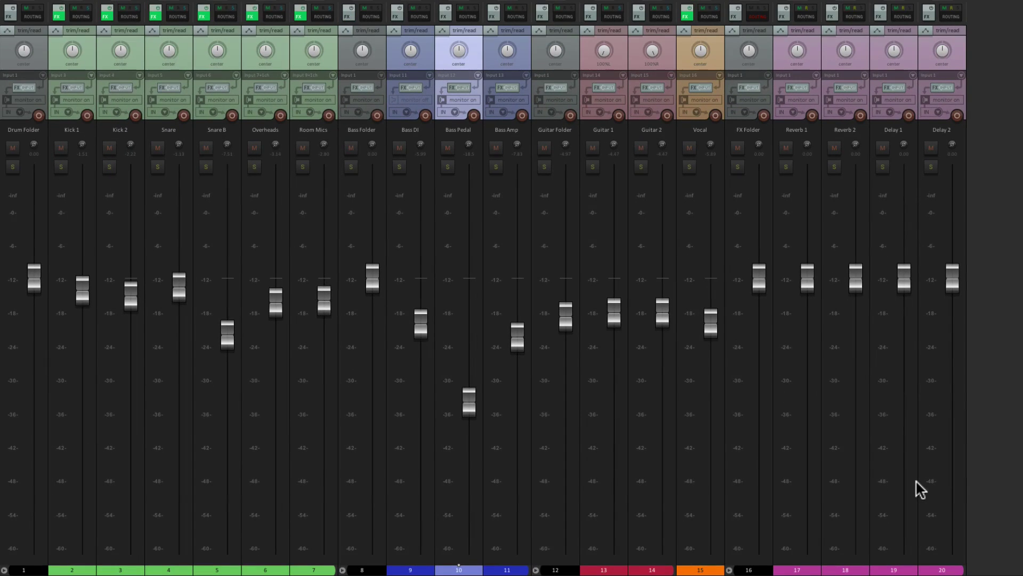
- Turn the display of sends and FX inserts when size permits back on
{"action": "right_click", "coordinate": [1004, 330]}
{"action": "left_click", "coordinate": [891, 332]}
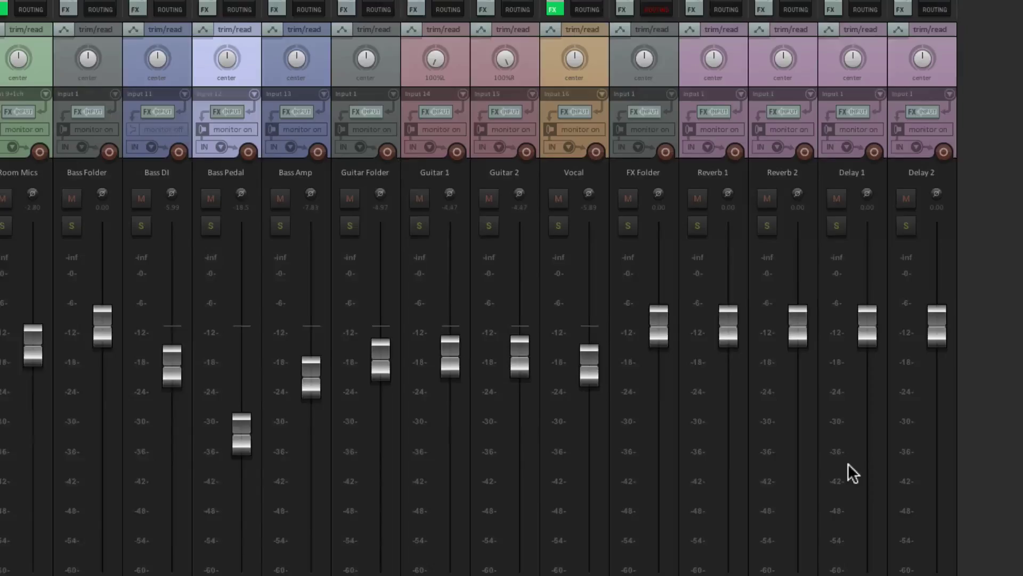
{"action": "right_click", "coordinate": [980, 348]}
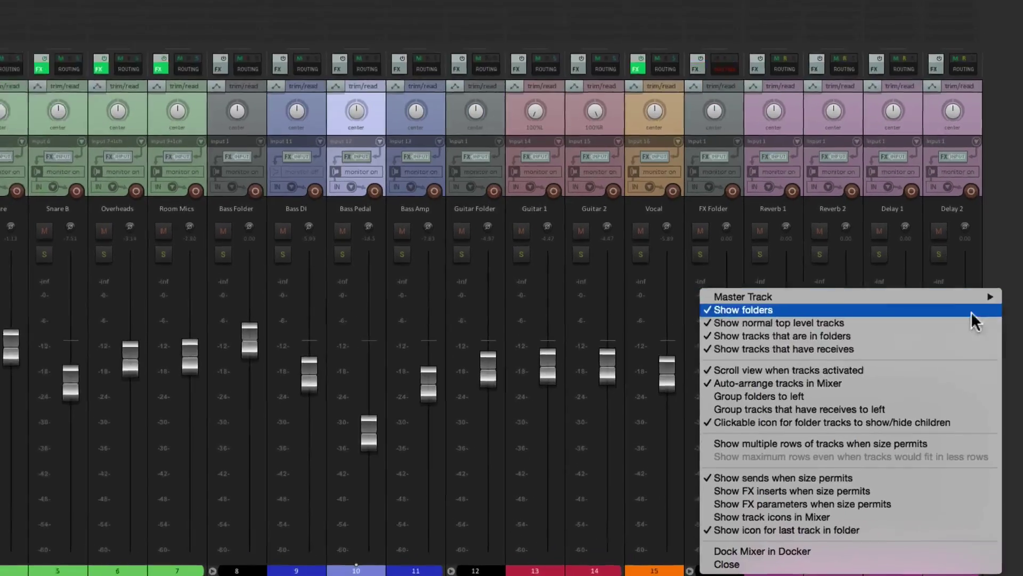
{"action": "left_click", "coordinate": [900, 479]}
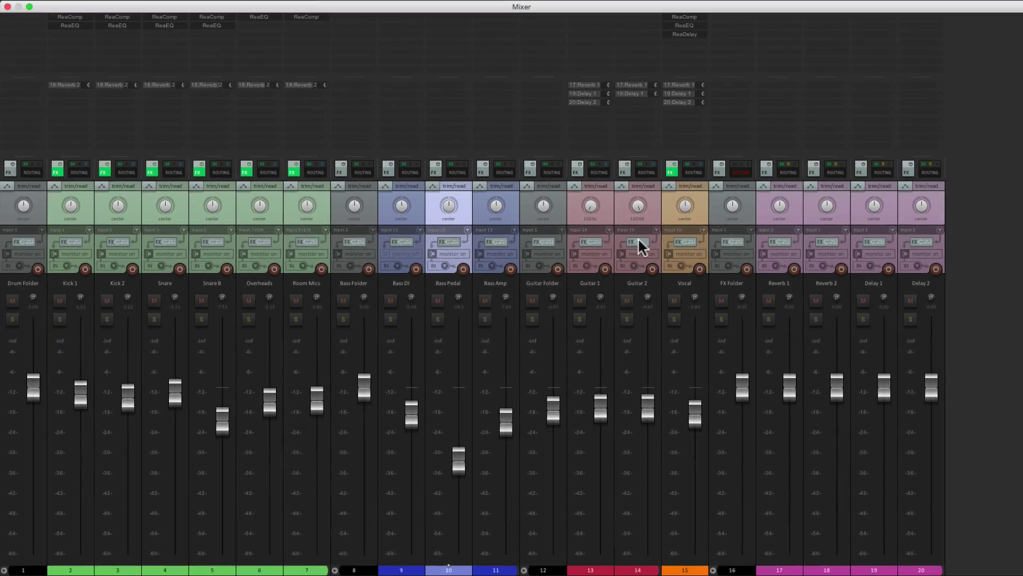
- Lower the divider between FX inserts and sends slightly, and enlarge the whole insert and send area on all strips
{"action": "mouse_move", "coordinate": [494, 79]}
{"action": "left_mouse_down"}
{"action": "mouse_move", "coordinate": [496, 121]}
{"action": "mouse_move", "coordinate": [493, 86]}
{"action": "left_mouse_up"}
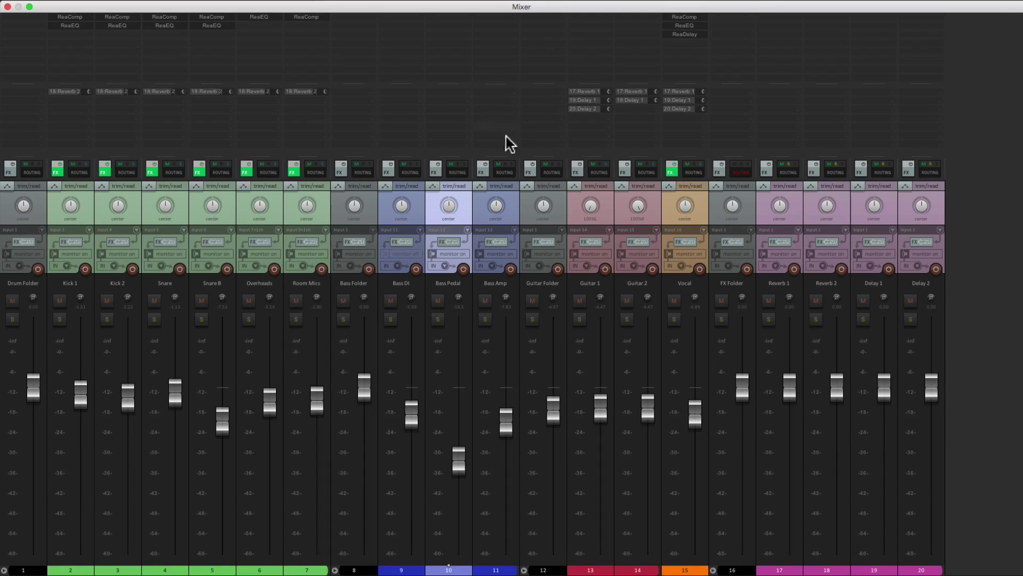
{"action": "left_click_drag", "start_coordinate": [503, 157], "coordinate": [497, 197]}
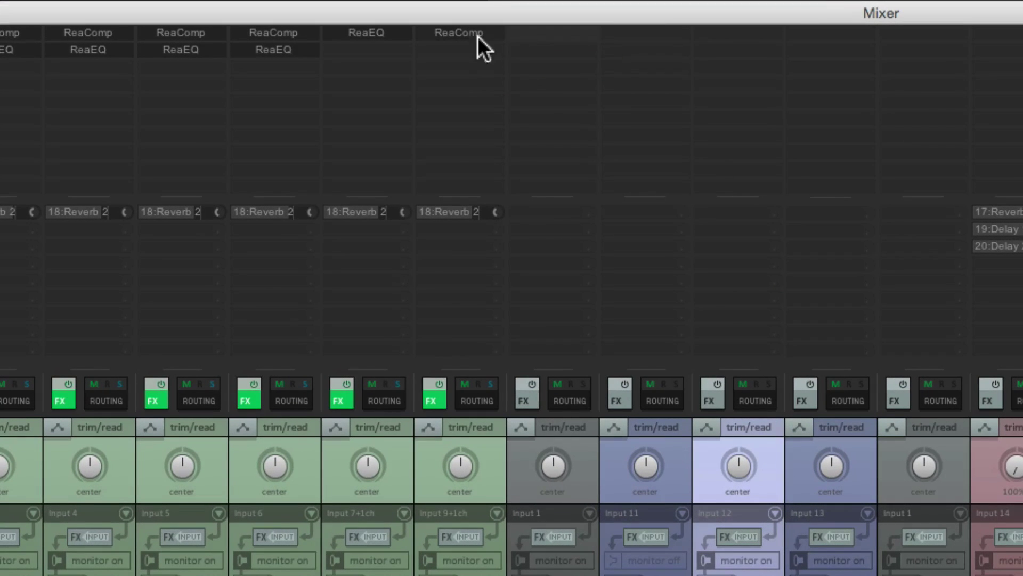
- Copy the ReaComp insert from Room Mics to the Bass Folder, and remove the copy
{"action": "left_click_drag", "start_coordinate": [455, 30], "coordinate": [539, 37]}
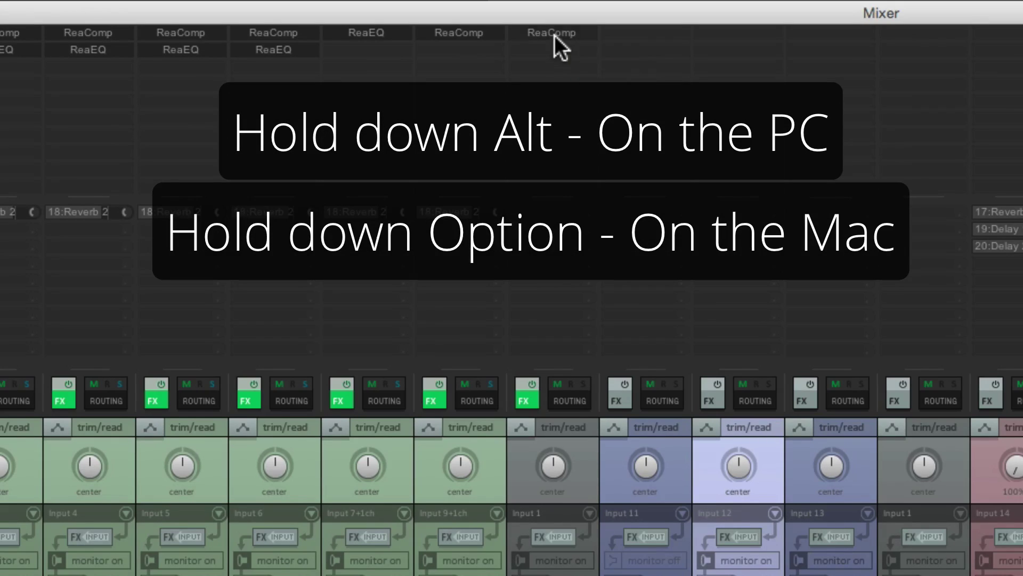
{"action": "left_click", "coordinate": [557, 32], "text": "alt"}
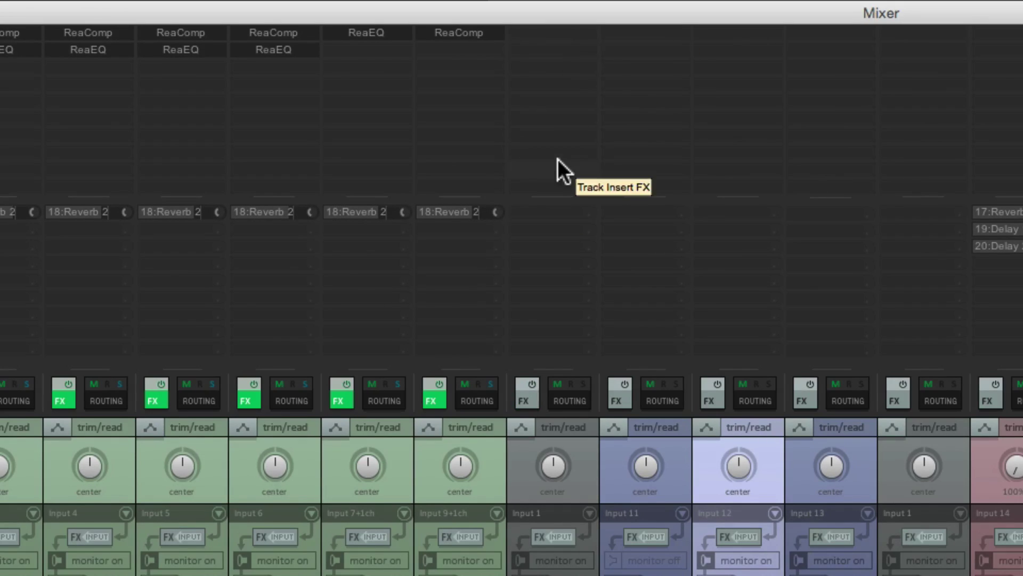
- Toggle bypass on the Room Mics ReaComp insert and the Overheads ReaEQ insert
{"action": "left_click", "coordinate": [461, 32], "text": "shift"}
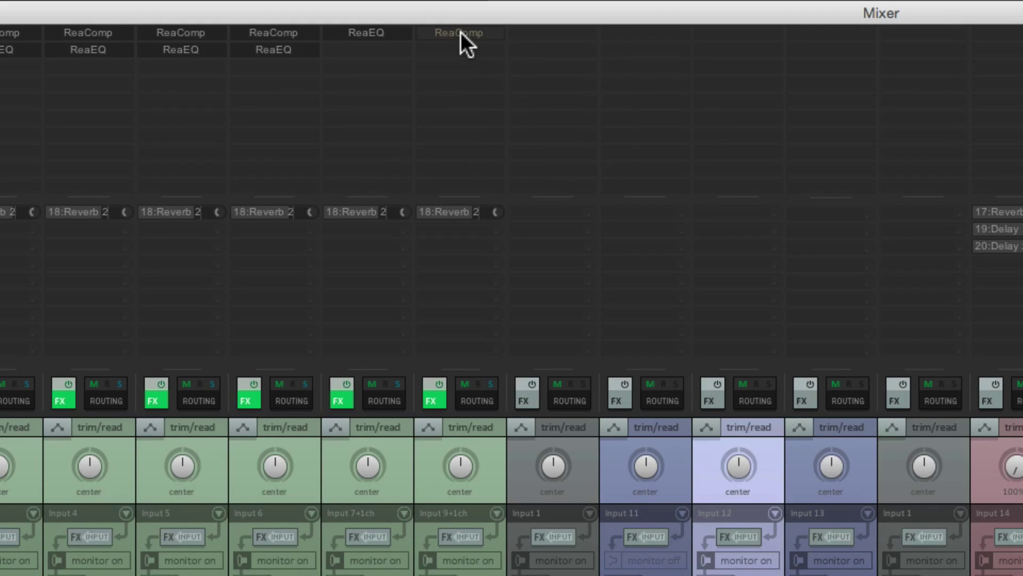
{"action": "left_click", "coordinate": [440, 32], "text": "shift"}
{"action": "left_click", "coordinate": [390, 31], "text": "shift"}
- Set the Room Mics send to Reverb 2 to -7.83 dB, and open and close the Bass Folder's routing window
{"action": "mouse_move", "coordinate": [491, 210]}
{"action": "left_mouse_down"}
{"action": "mouse_move", "coordinate": [491, 194]}
{"action": "mouse_move", "coordinate": [491, 223]}
{"action": "mouse_move", "coordinate": [489, 209]}
{"action": "left_mouse_up"}
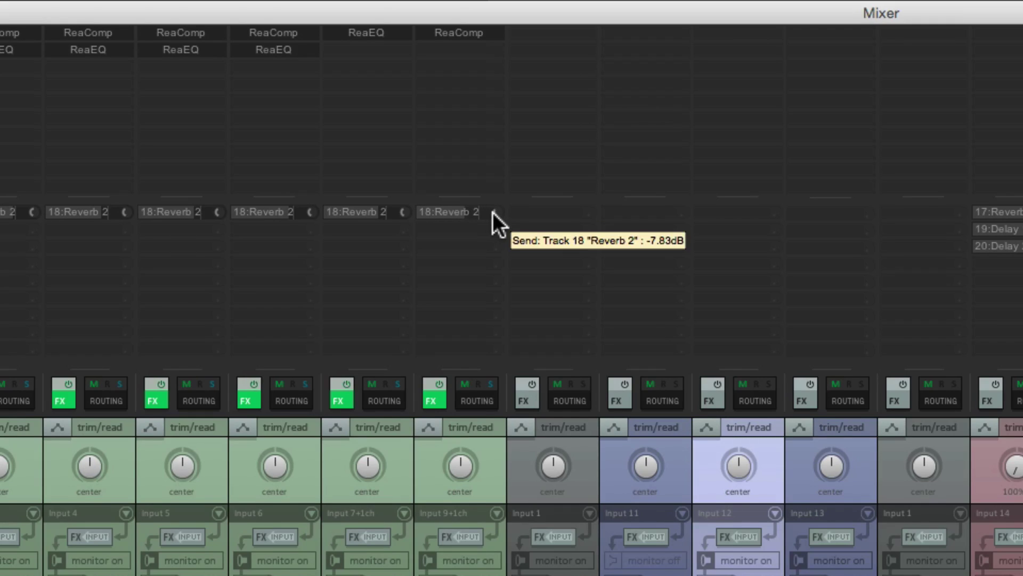
{"action": "double_click", "coordinate": [555, 211]}
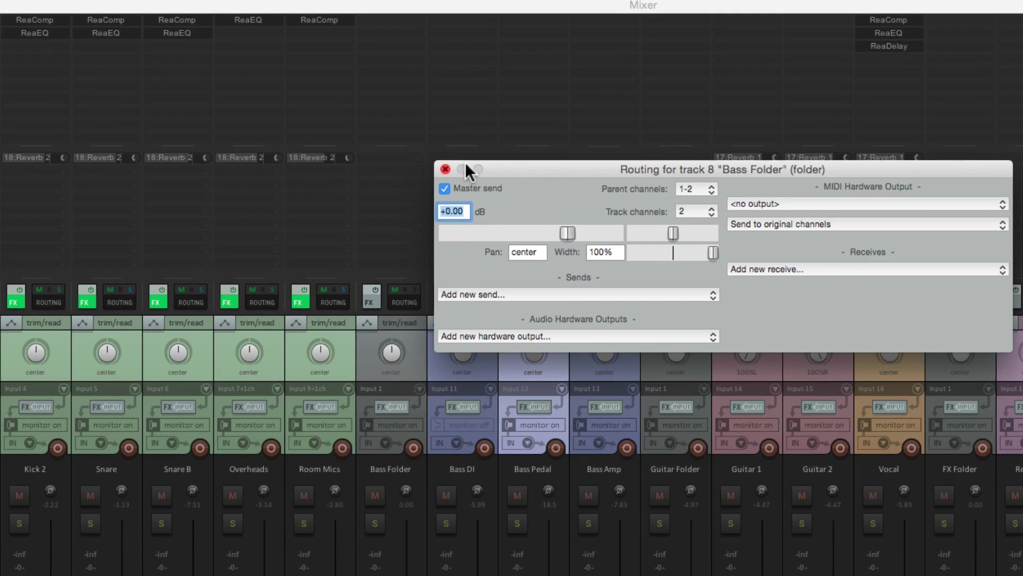
{"action": "left_click", "coordinate": [445, 169]}
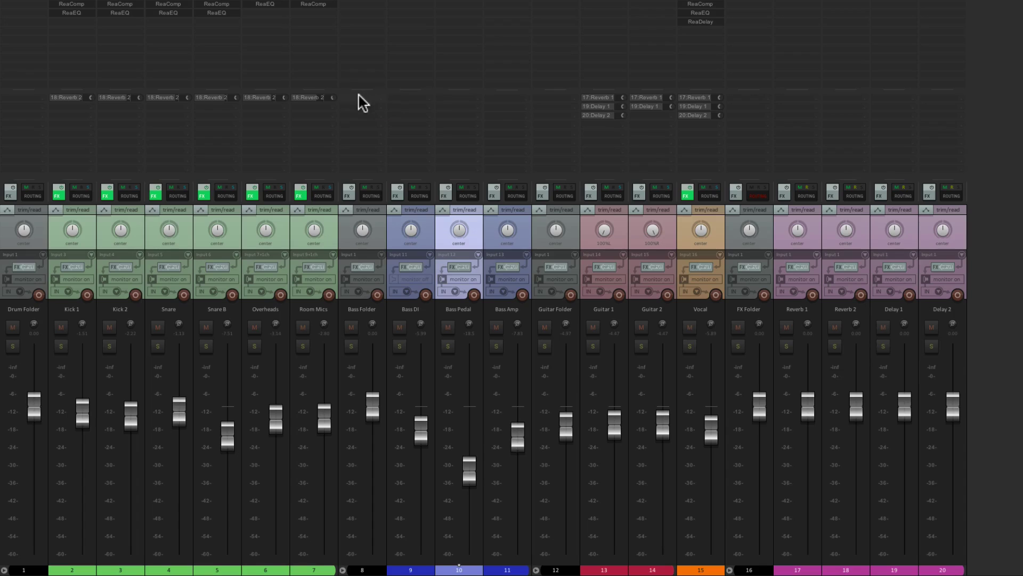
- Create a send from the Bass Folder to Reverb 1 and set its level to -18.63 dB in the send controls
{"action": "left_click_drag", "start_coordinate": [360, 102], "coordinate": [799, 106]}
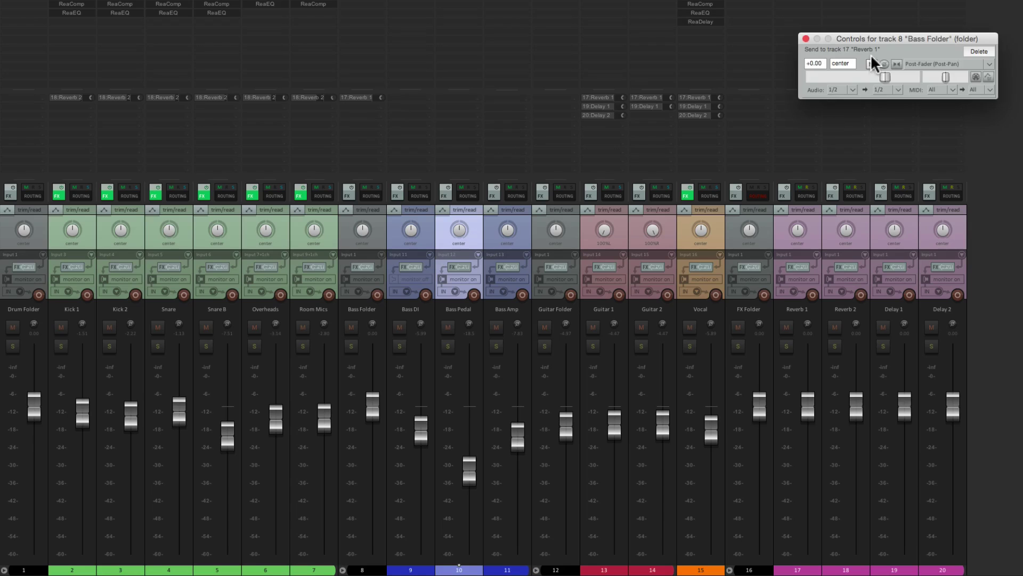
{"action": "left_click_drag", "start_coordinate": [869, 40], "coordinate": [448, 108]}
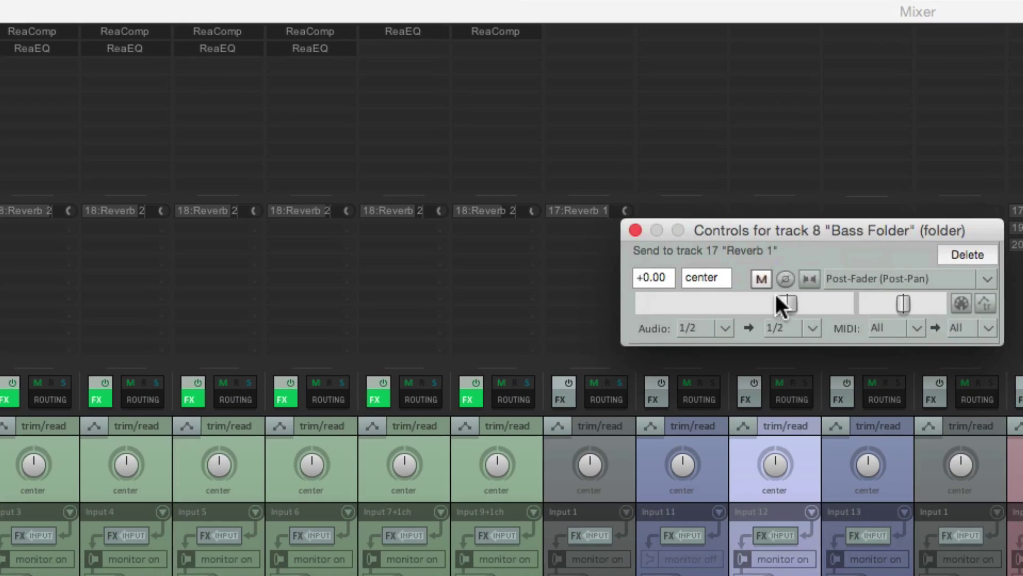
{"action": "left_click_drag", "start_coordinate": [782, 299], "coordinate": [721, 305]}
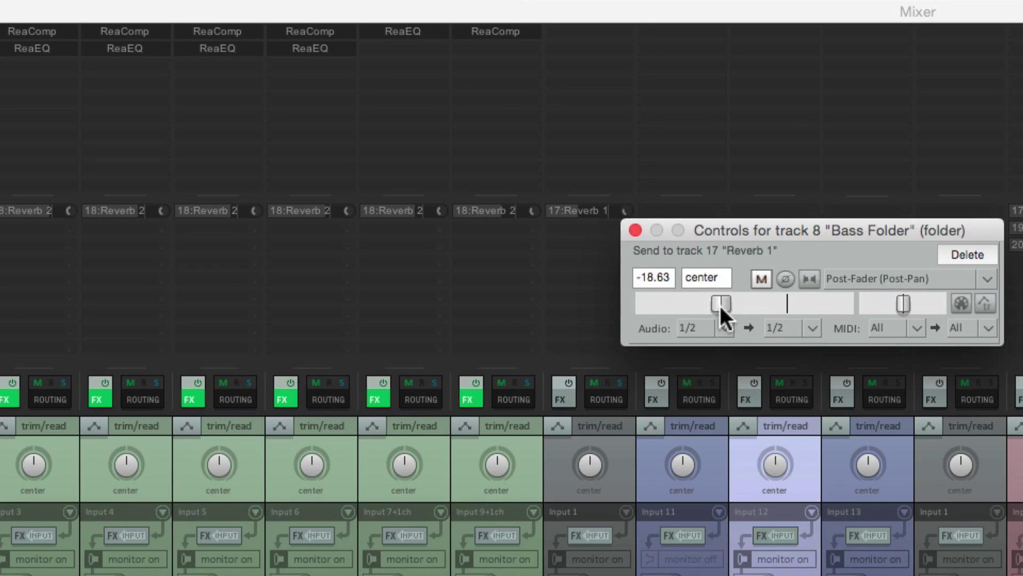
{"action": "left_click", "coordinate": [635, 230]}
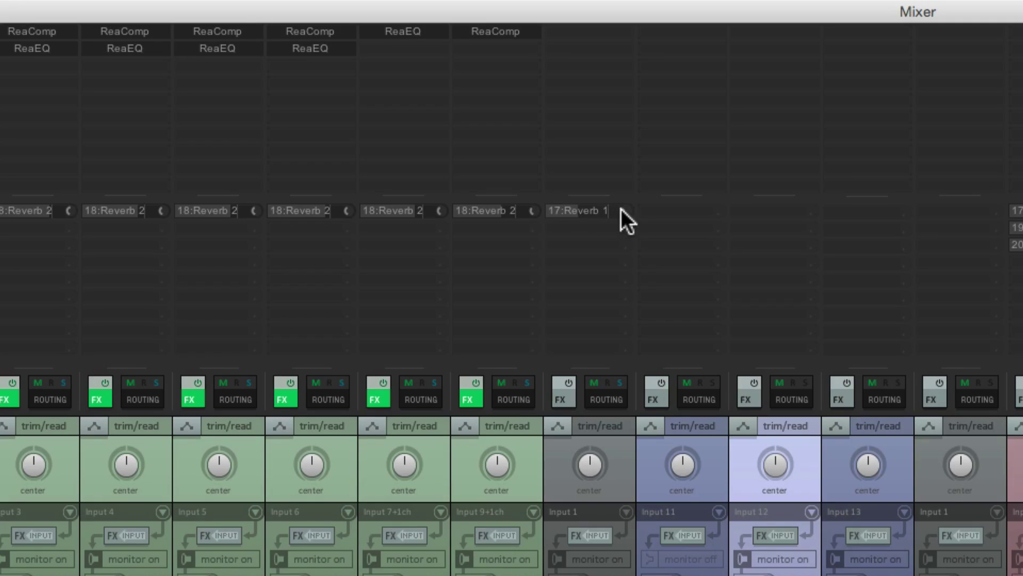
- Adjust the Bass Folder's Reverb 1 send to -10.6 dB directly on the strip, and delete that send
{"action": "mouse_move", "coordinate": [623, 211]}
{"action": "left_mouse_down"}
{"action": "mouse_move", "coordinate": [624, 224]}
{"action": "mouse_move", "coordinate": [621, 209]}
{"action": "left_mouse_up"}
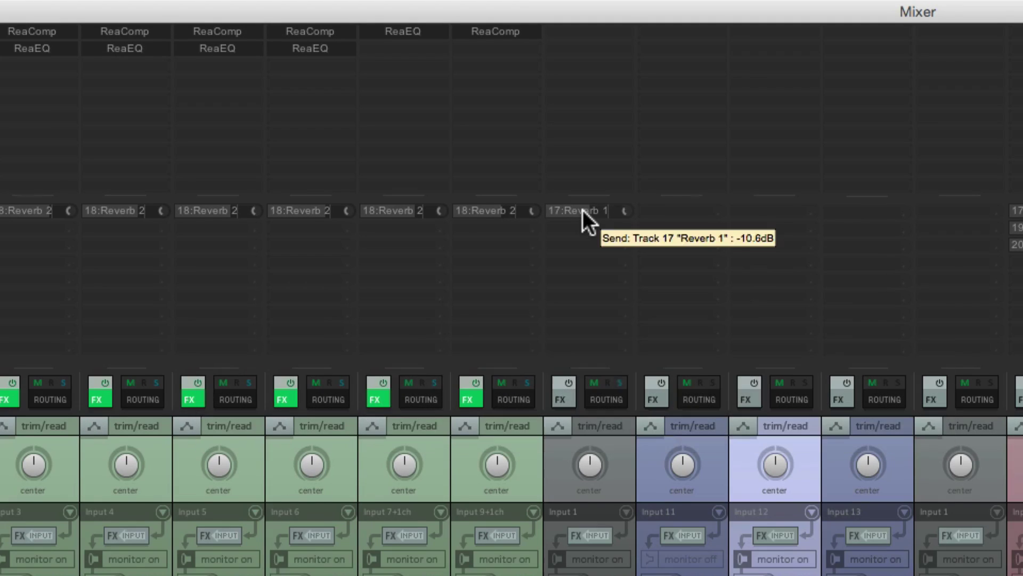
{"action": "left_click", "coordinate": [583, 210], "text": "alt"}
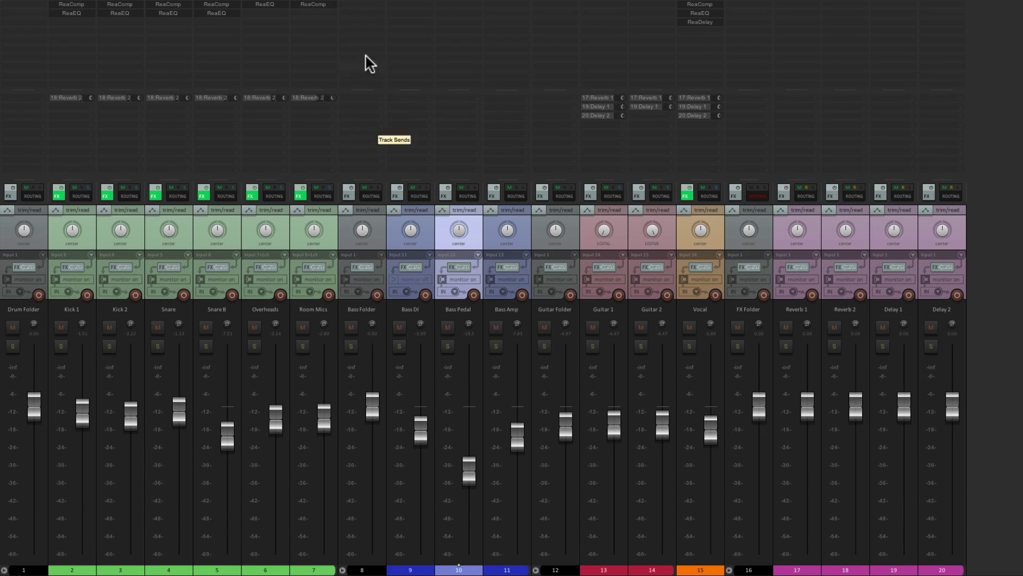
- Turn on showing FX parameters when size permits, and enlarge the FX parameter section between inserts and sends on all strips
{"action": "right_click", "coordinate": [979, 244]}
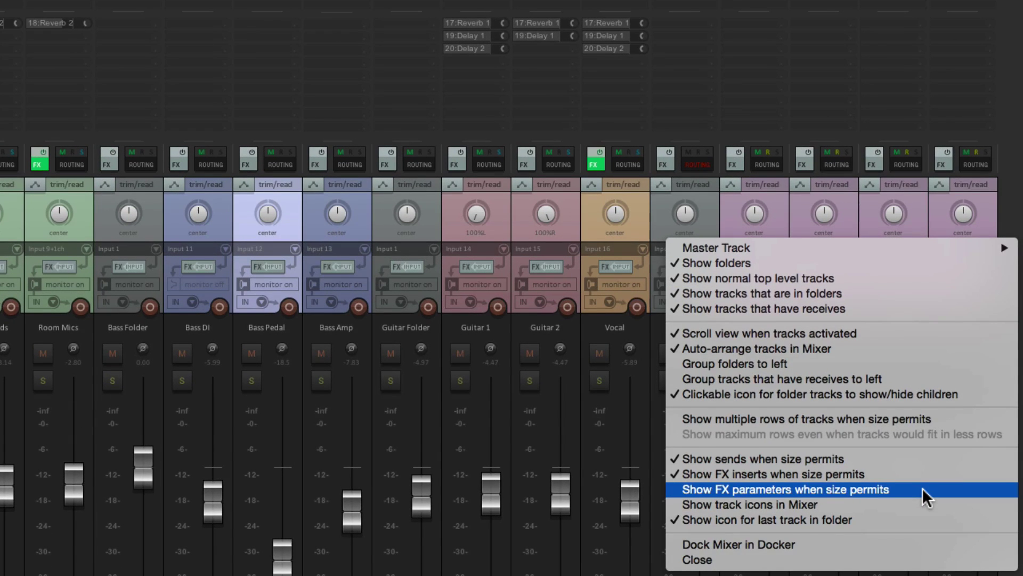
{"action": "left_click", "coordinate": [922, 487]}
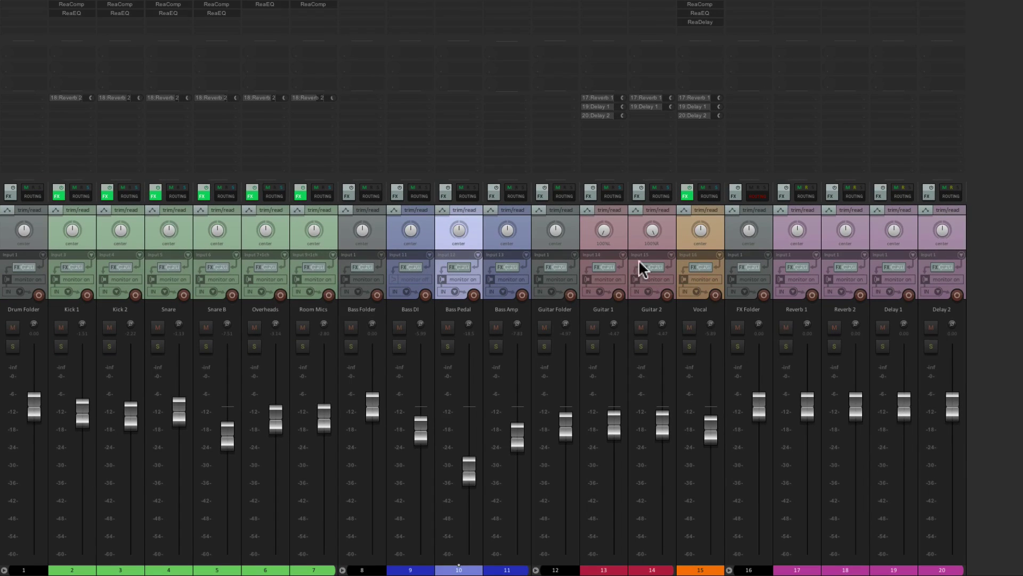
{"action": "left_click_drag", "start_coordinate": [506, 180], "coordinate": [507, 224]}
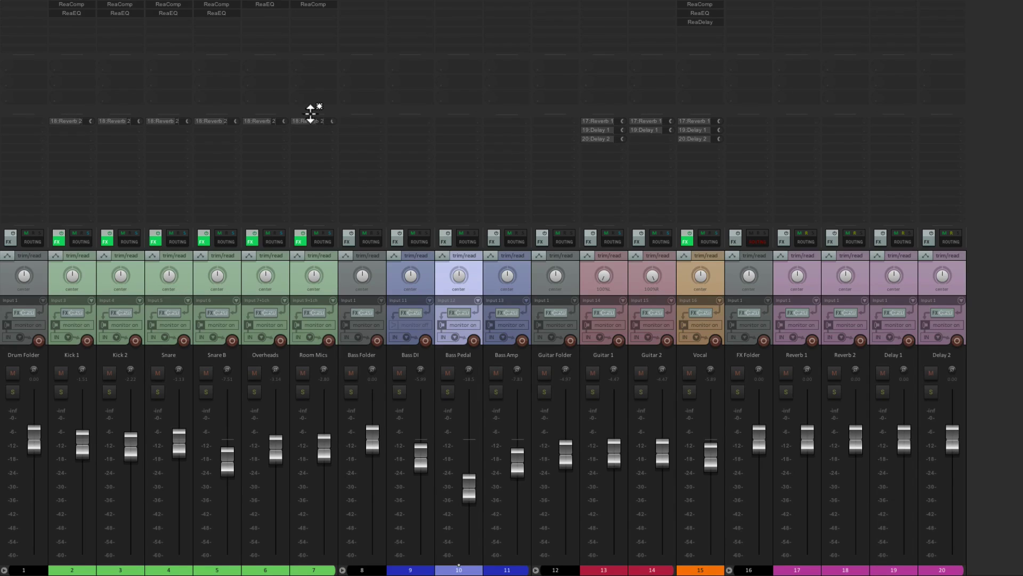
{"action": "left_click_drag", "start_coordinate": [312, 114], "coordinate": [312, 149]}
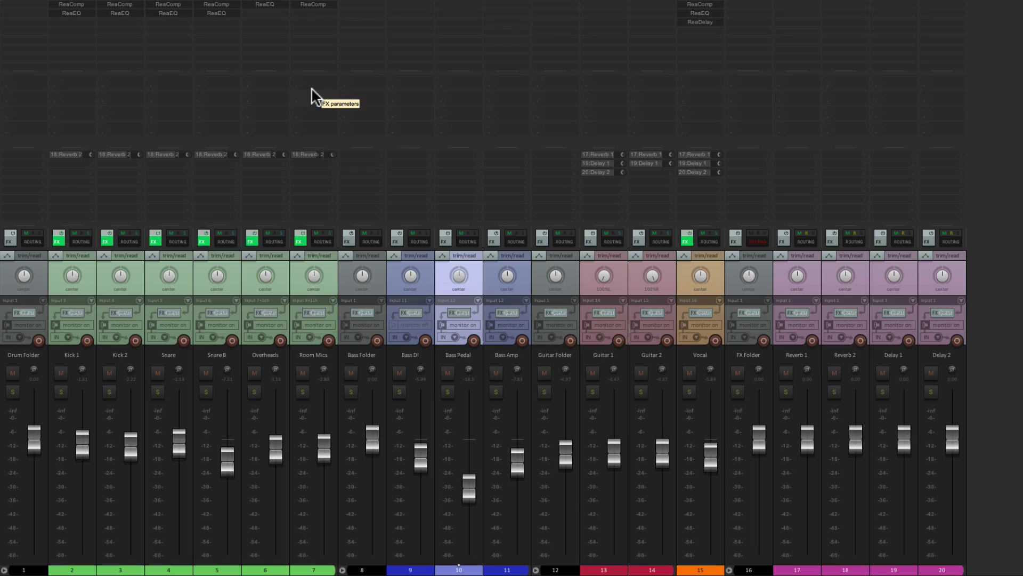
- Show the Freq-High Pass 1 parameter of Snare B's ReaEQ on its mixer strip and set it to 44.9 Hz
{"action": "left_click", "coordinate": [217, 12]}
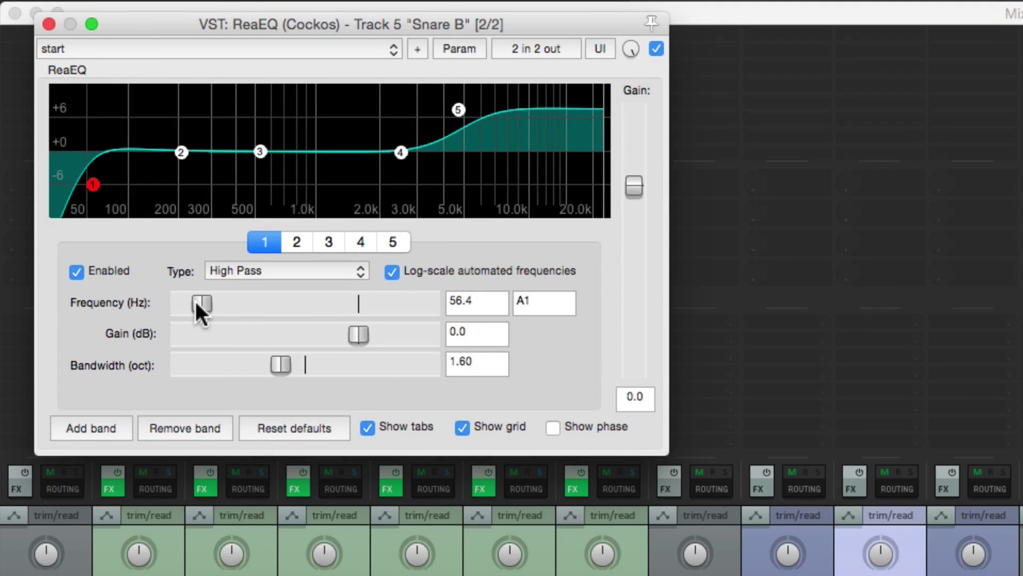
{"action": "left_click_drag", "start_coordinate": [195, 302], "coordinate": [195, 301]}
{"action": "left_click", "coordinate": [462, 49]}
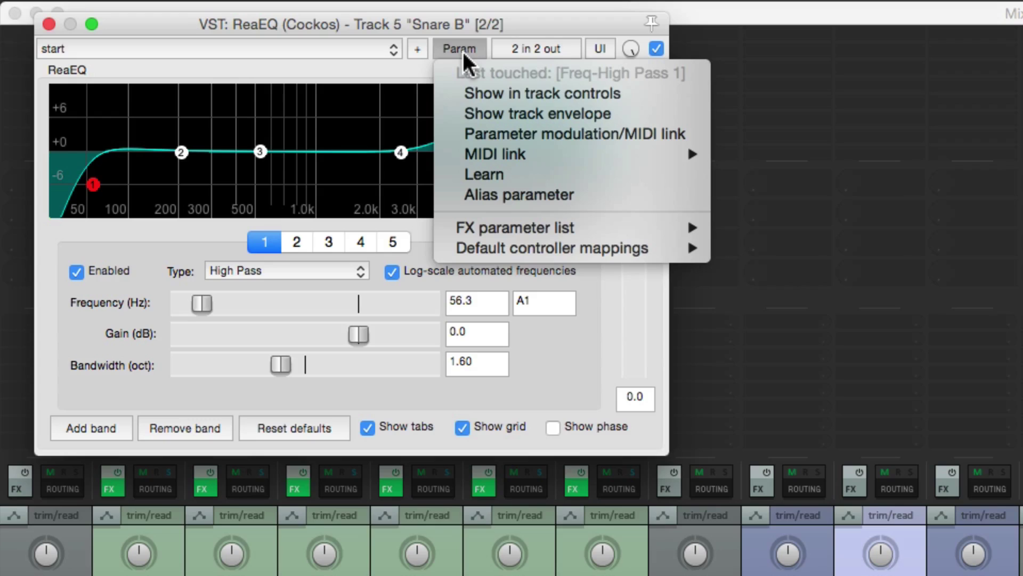
{"action": "left_click", "coordinate": [452, 95]}
{"action": "left_click", "coordinate": [49, 24]}
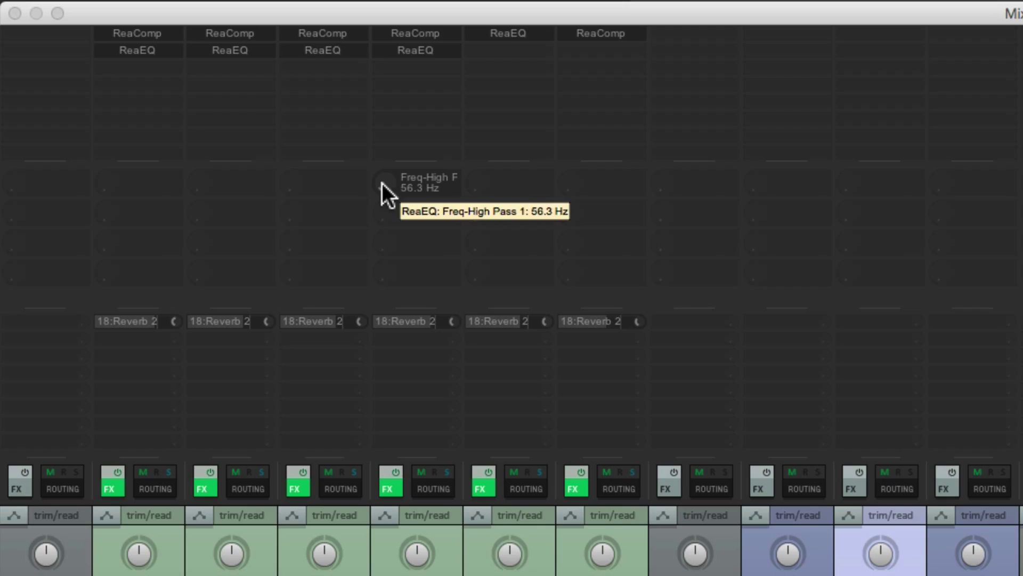
{"action": "left_click_drag", "start_coordinate": [382, 185], "coordinate": [385, 197]}
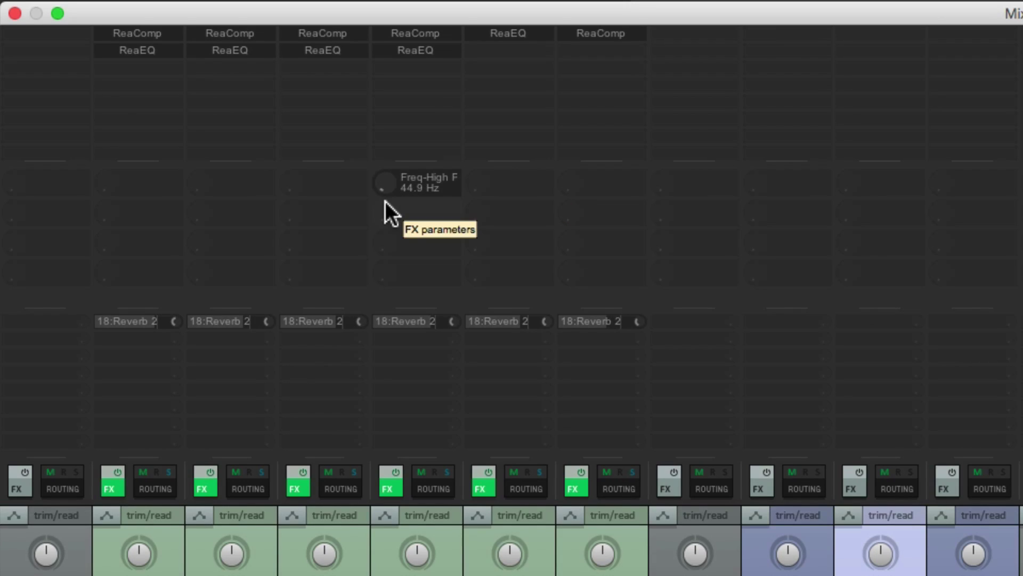
- Add ReaEQ's Gain-Band 4 parameter to the Overheads strip, set it to -1.2 dB, and check the change in the plug-in window
{"action": "left_click", "coordinate": [513, 182]}
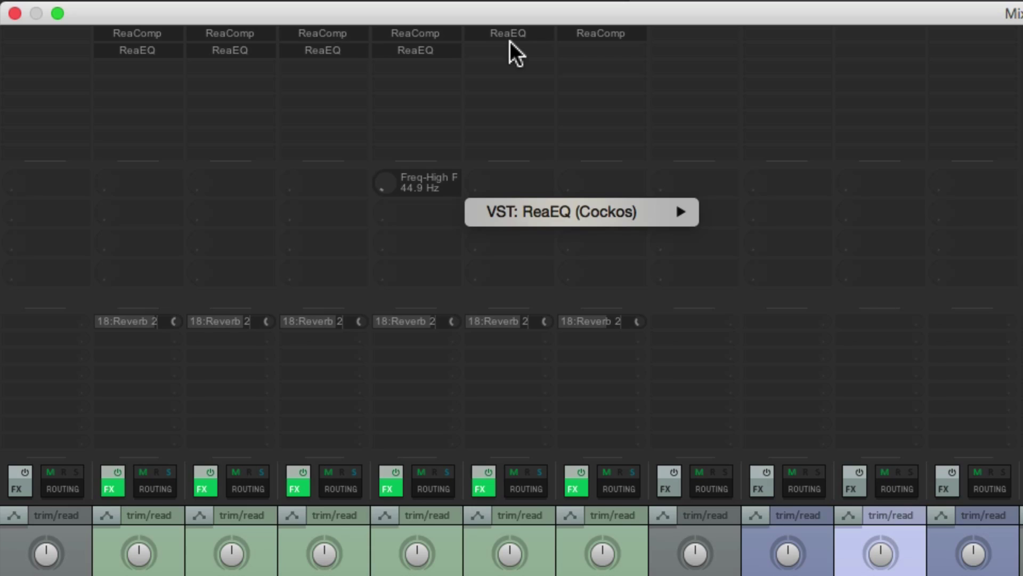
{"action": "mouse_move", "coordinate": [520, 202]}
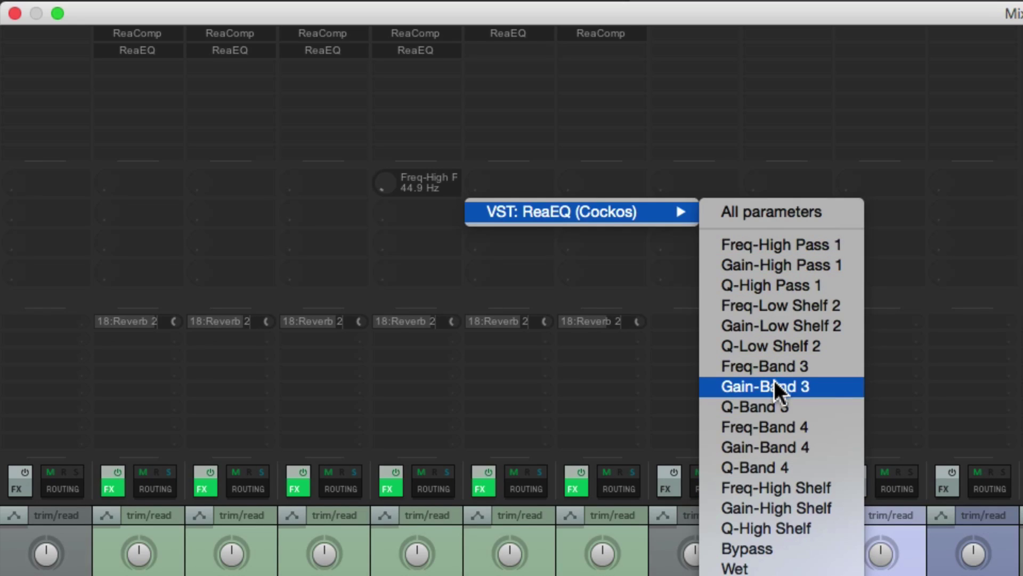
{"action": "left_click", "coordinate": [717, 447]}
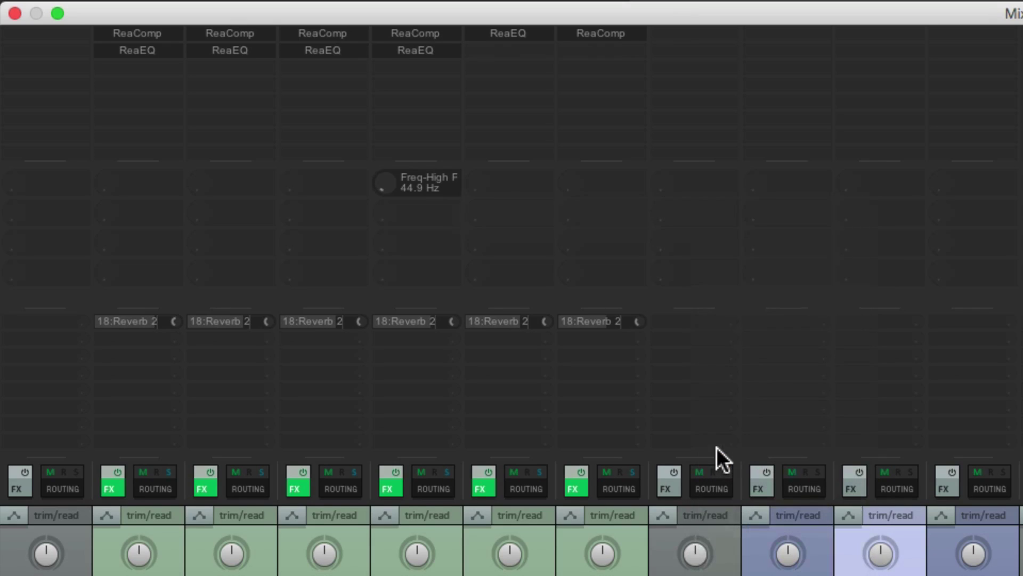
{"action": "mouse_move", "coordinate": [478, 187]}
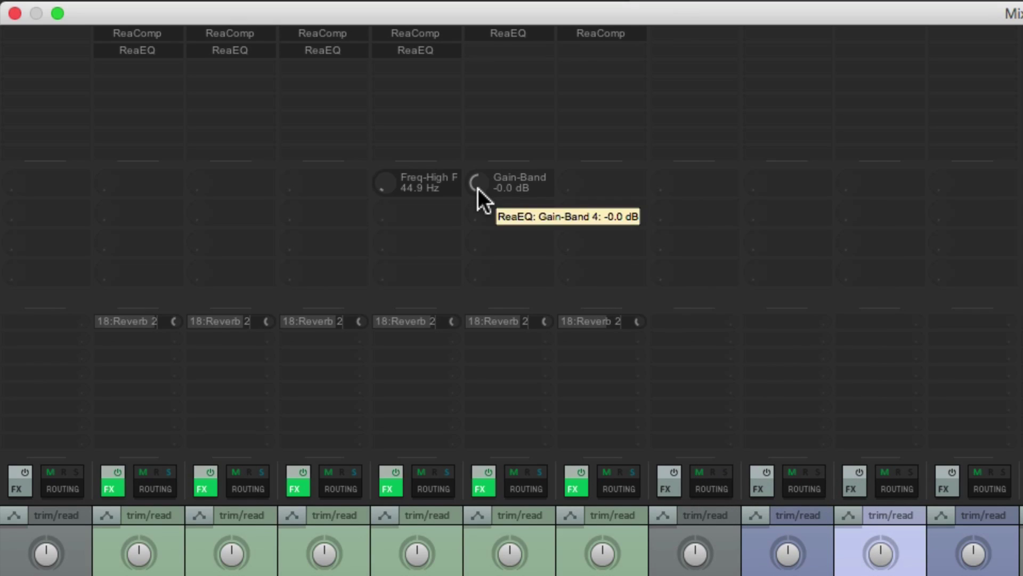
{"action": "left_click_drag", "start_coordinate": [476, 183], "coordinate": [484, 130]}
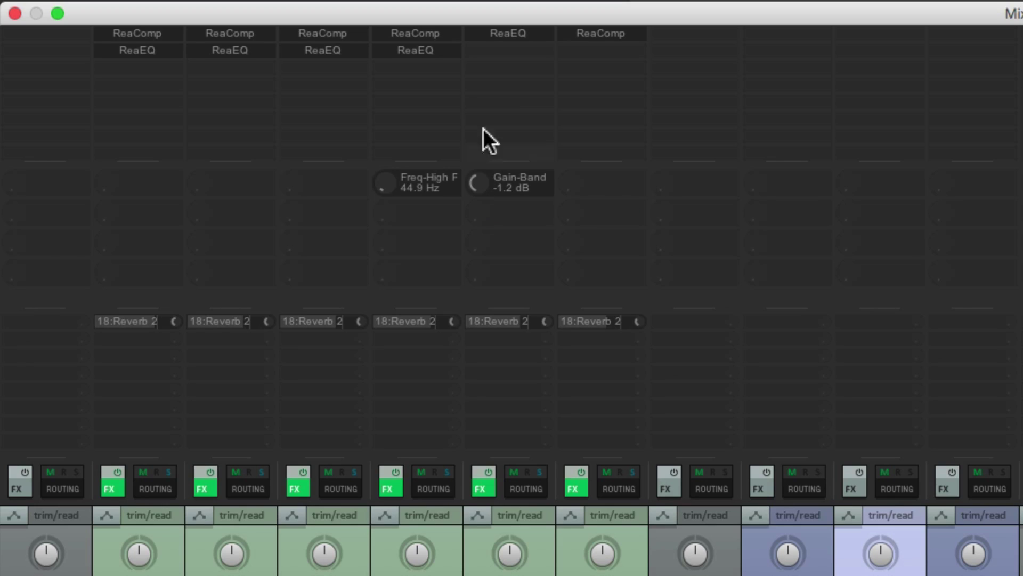
{"action": "left_click", "coordinate": [510, 33]}
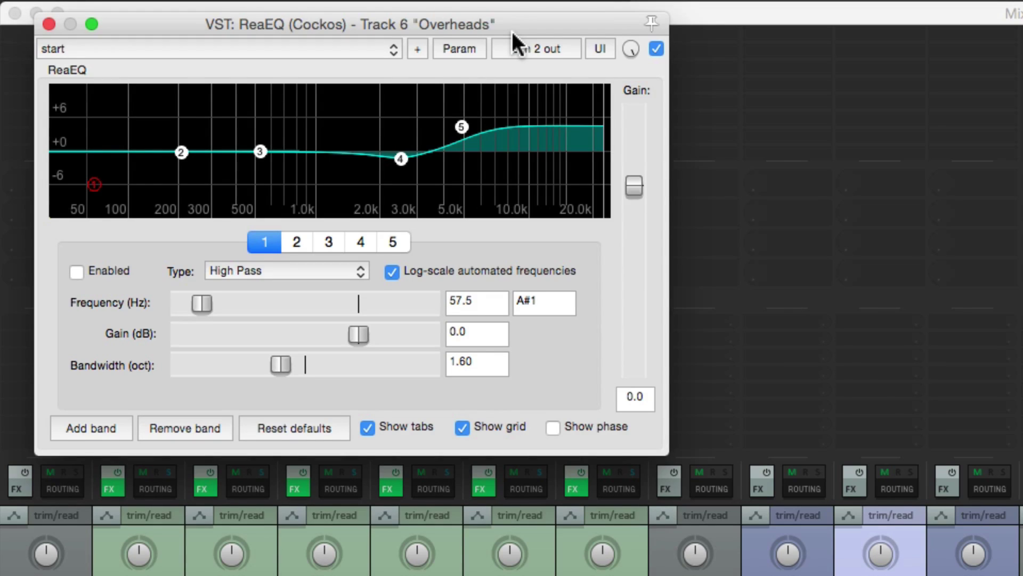
{"action": "key", "text": "Escape"}
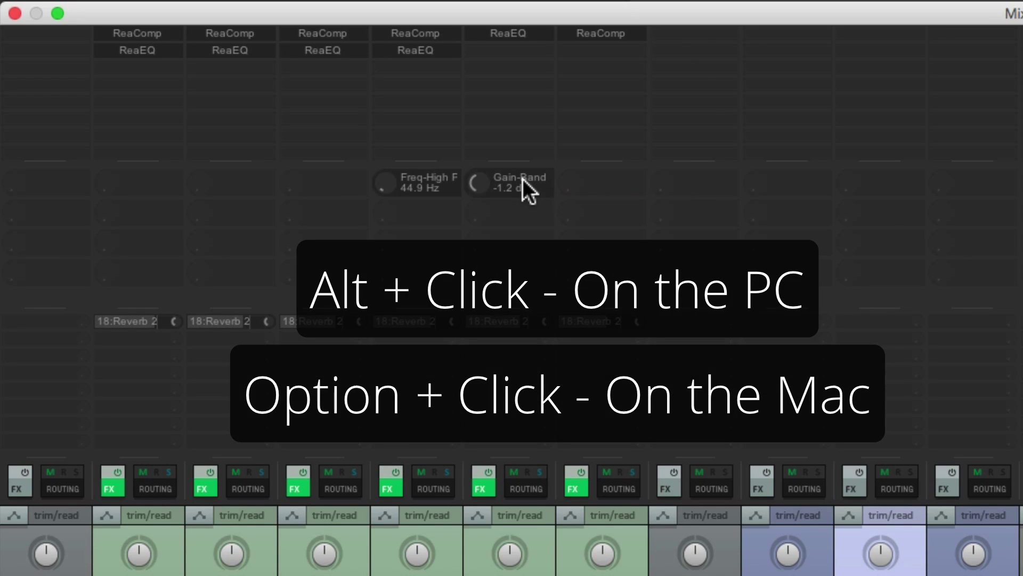
- Remove the FX parameter knobs from the Overheads and Snare B strips and turn off showing FX parameters when size permits
{"action": "left_click", "coordinate": [522, 179], "text": "alt"}
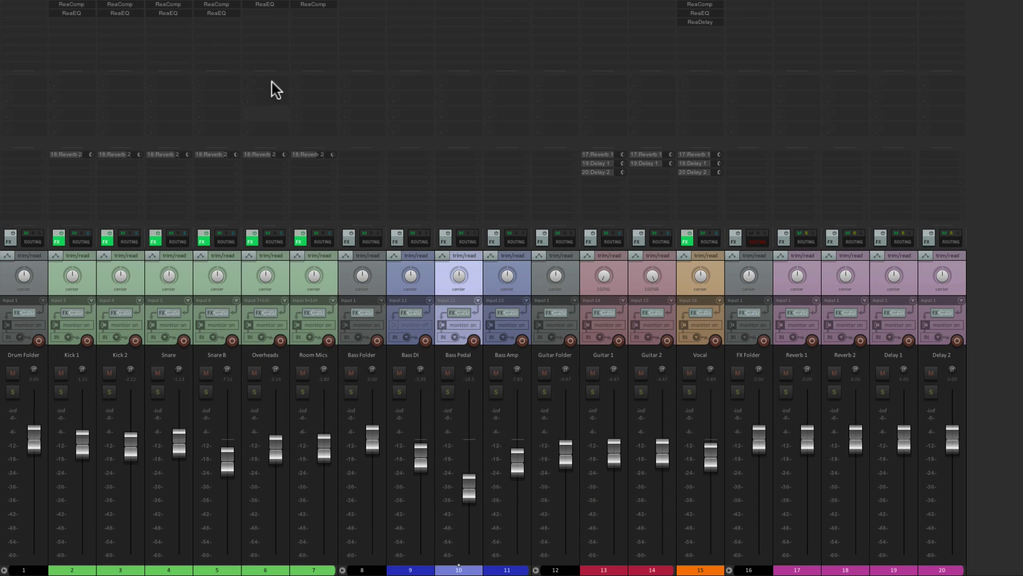
{"action": "right_click", "coordinate": [974, 283]}
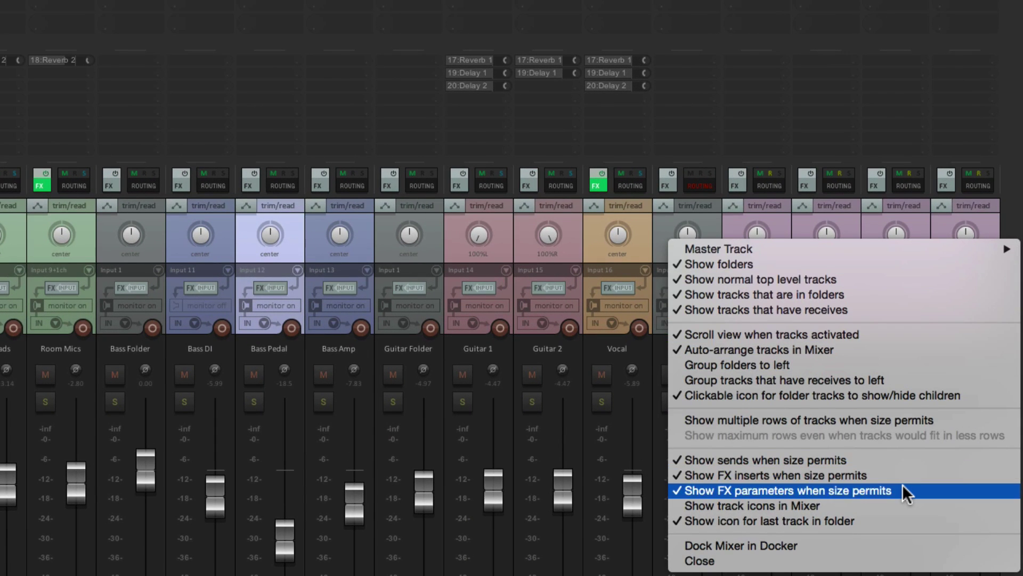
{"action": "left_click", "coordinate": [903, 489]}
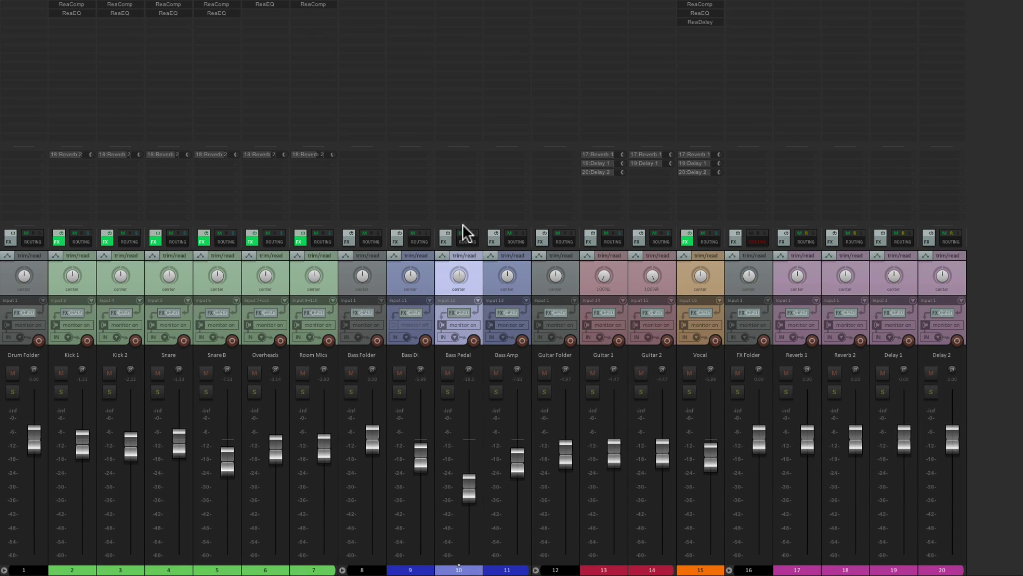
- Shrink the FX insert and send sections on all strips to lengthen the faders, and set the Bass Pedal volume to -15.3 dB
{"action": "left_click_drag", "start_coordinate": [463, 224], "coordinate": [470, 177]}
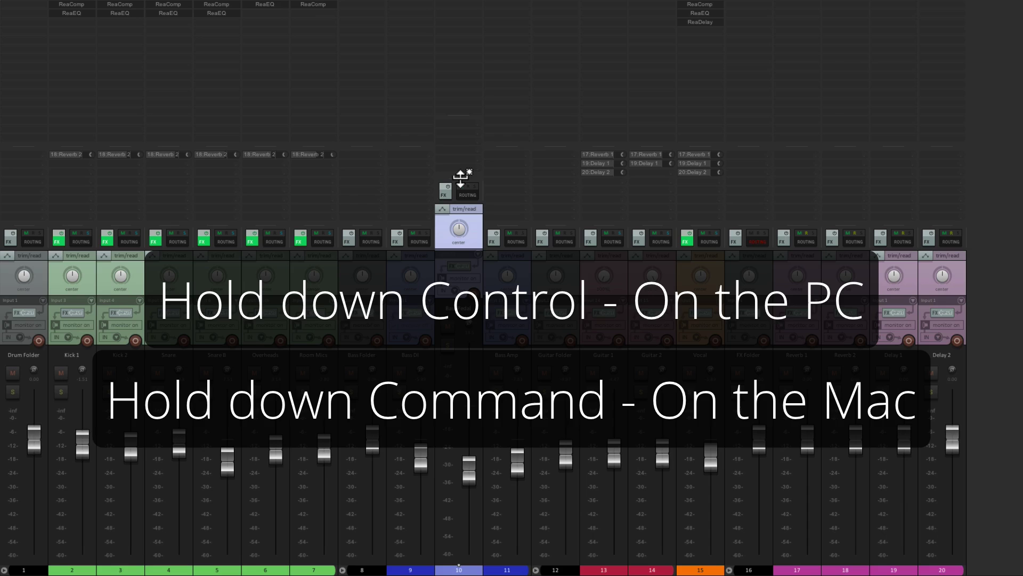
{"action": "left_click_drag", "start_coordinate": [462, 172], "coordinate": [468, 198]}
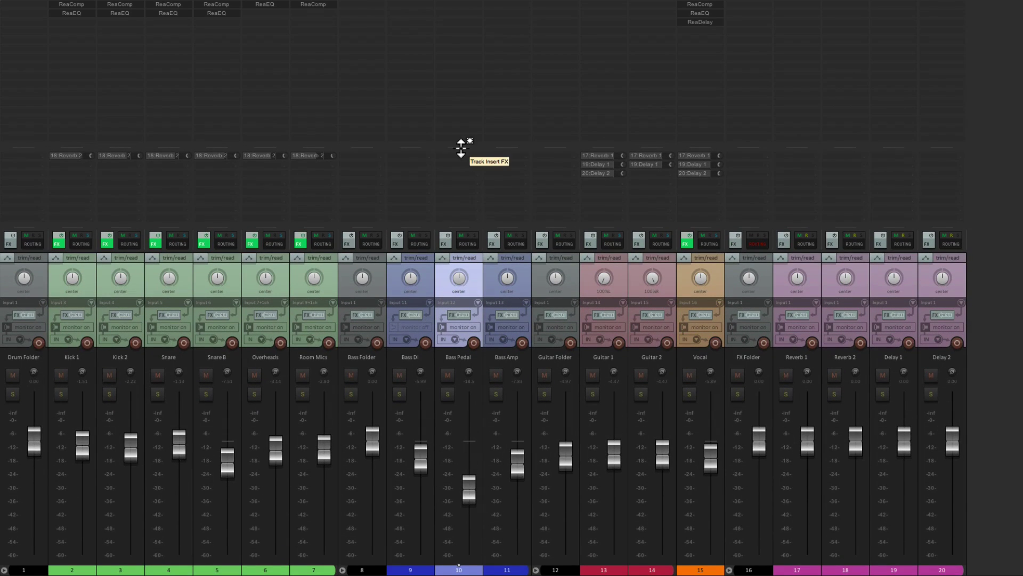
{"action": "left_click_drag", "start_coordinate": [463, 144], "coordinate": [465, 62]}
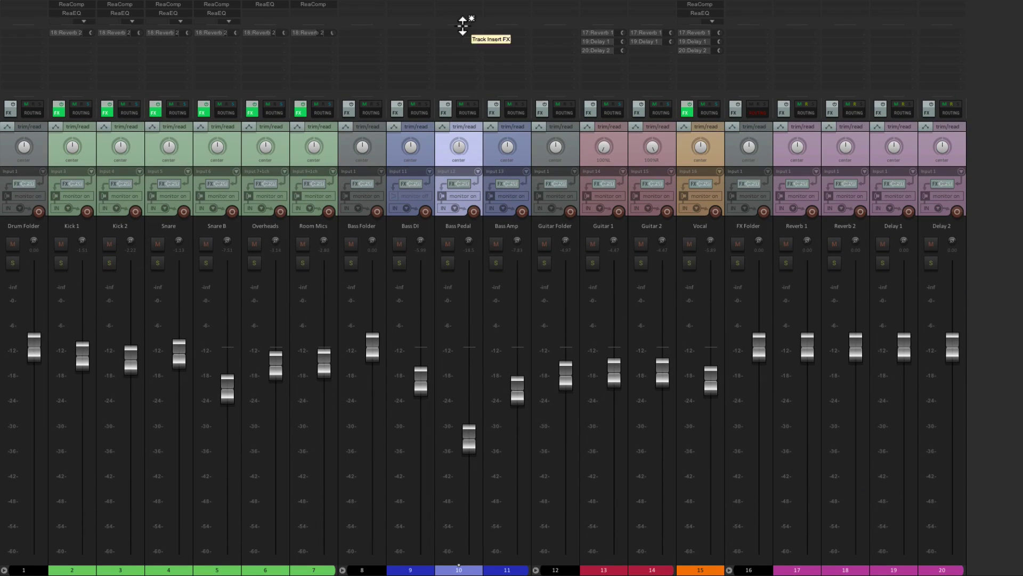
{"action": "mouse_move", "coordinate": [466, 23]}
{"action": "left_mouse_down"}
{"action": "mouse_move", "coordinate": [462, 57]}
{"action": "mouse_move", "coordinate": [465, 39]}
{"action": "left_mouse_up"}
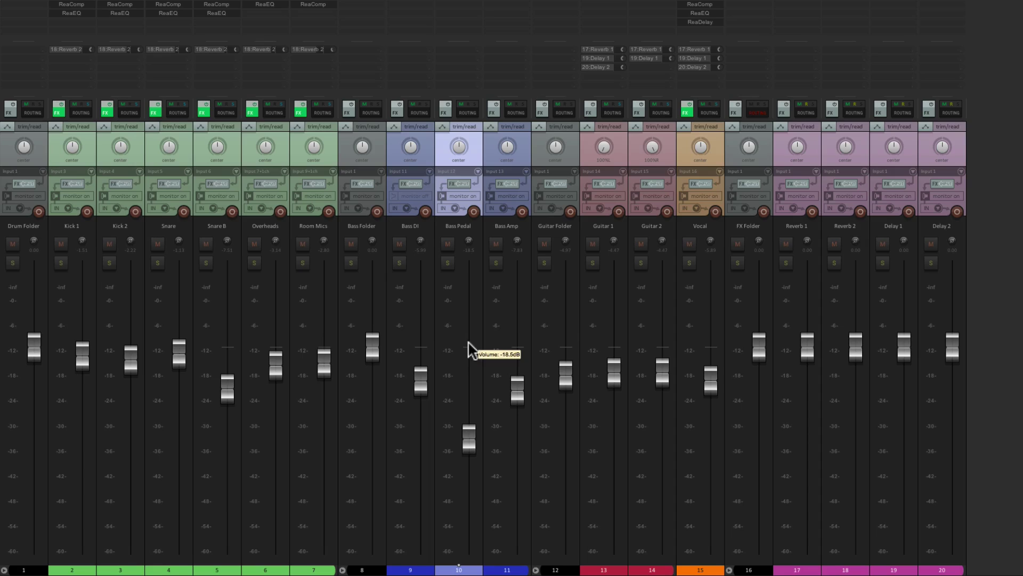
{"action": "mouse_move", "coordinate": [467, 448]}
{"action": "left_mouse_down"}
{"action": "mouse_move", "coordinate": [468, 413]}
{"action": "mouse_move", "coordinate": [467, 443]}
{"action": "left_mouse_up"}
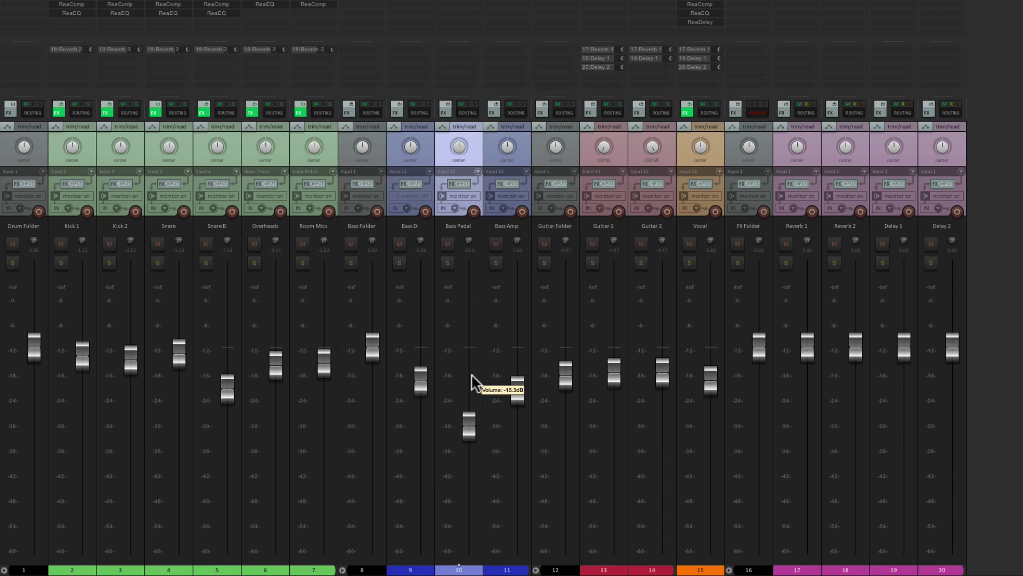
- Look through the track icons in the main track list and turn on showing track icons in the mixer
{"action": "right_click", "coordinate": [983, 306]}
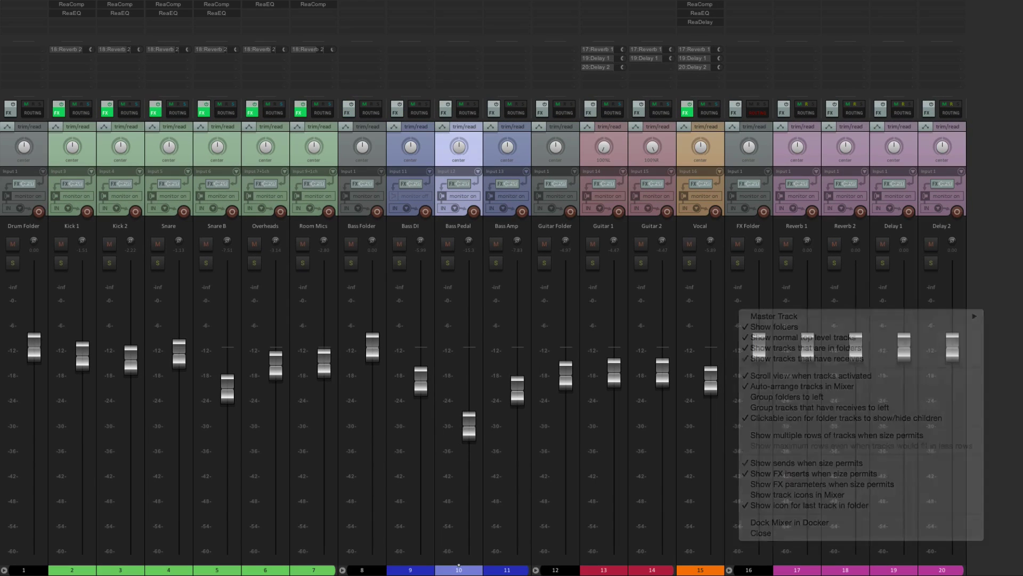
{"action": "left_click", "coordinate": [564, 333]}
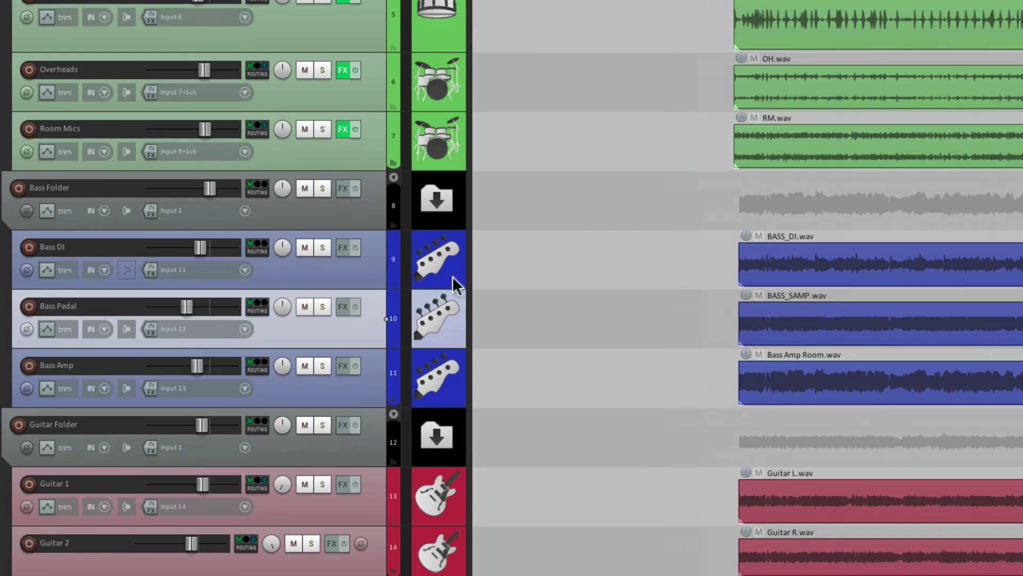
{"action": "scroll", "coordinate": [596, 359], "scroll_direction": "down", "scroll_amount": 4}
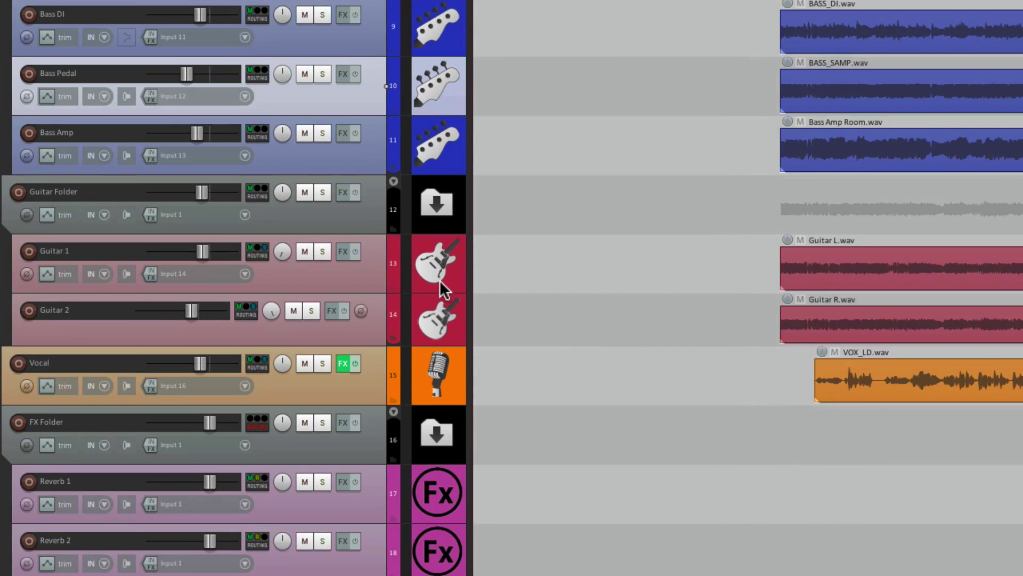
{"action": "scroll", "coordinate": [697, 434], "scroll_direction": "down", "scroll_amount": 3}
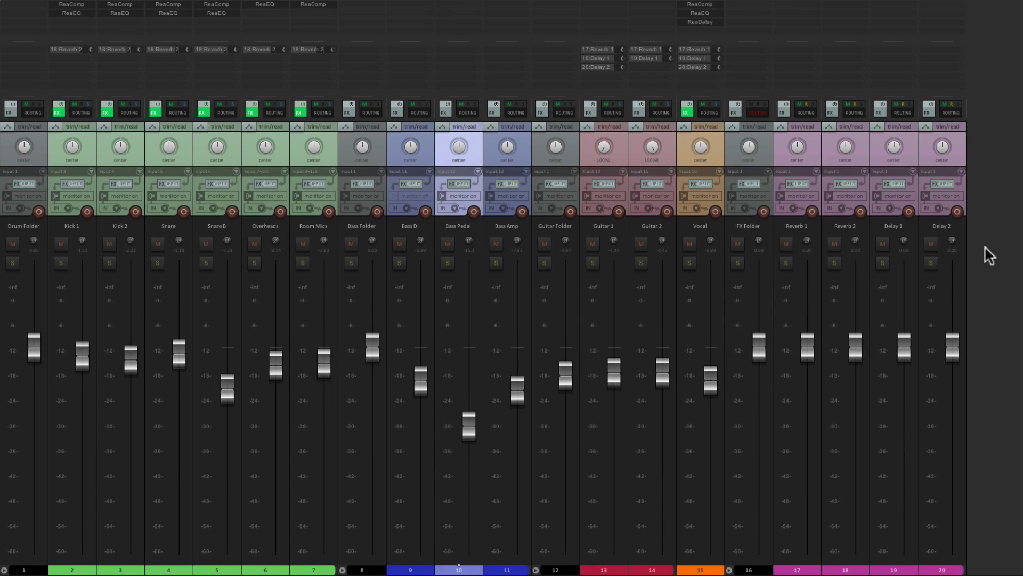
{"action": "right_click", "coordinate": [989, 256]}
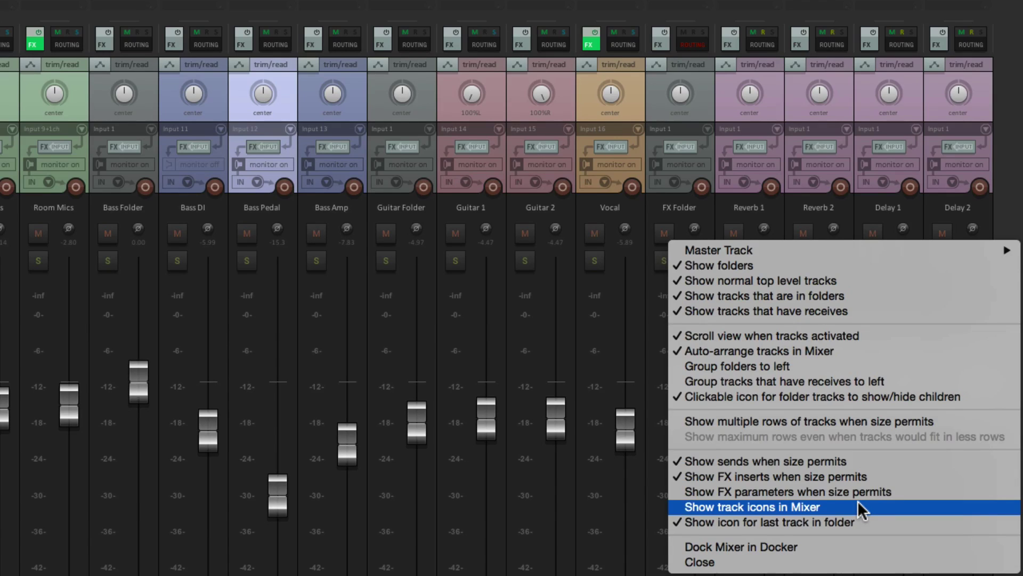
{"action": "left_click", "coordinate": [858, 507]}
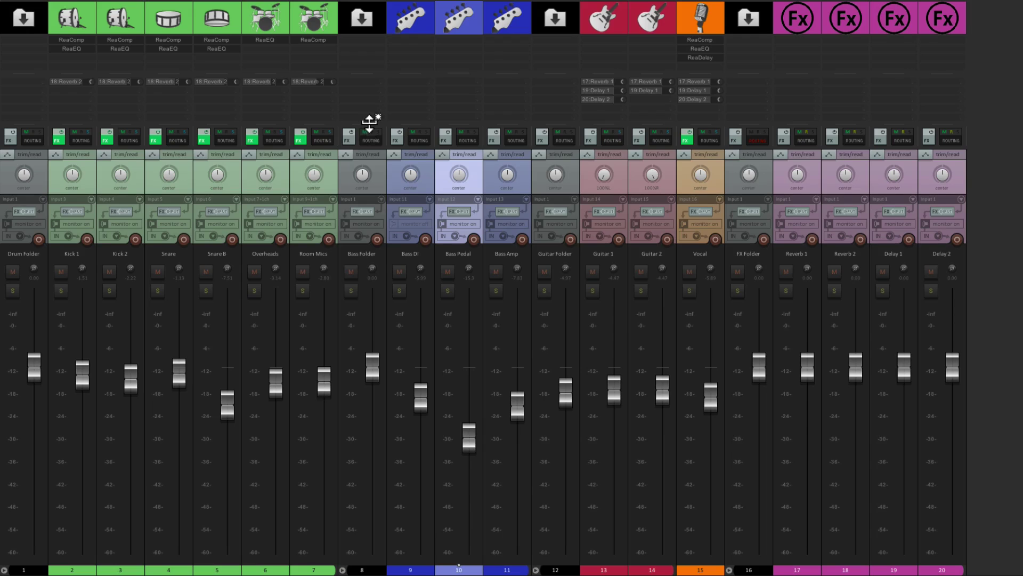
- Resize the insert and send sections on all strips, and collapse both so the controls sit directly beneath the track icons
{"action": "left_click_drag", "start_coordinate": [370, 119], "coordinate": [387, 173]}
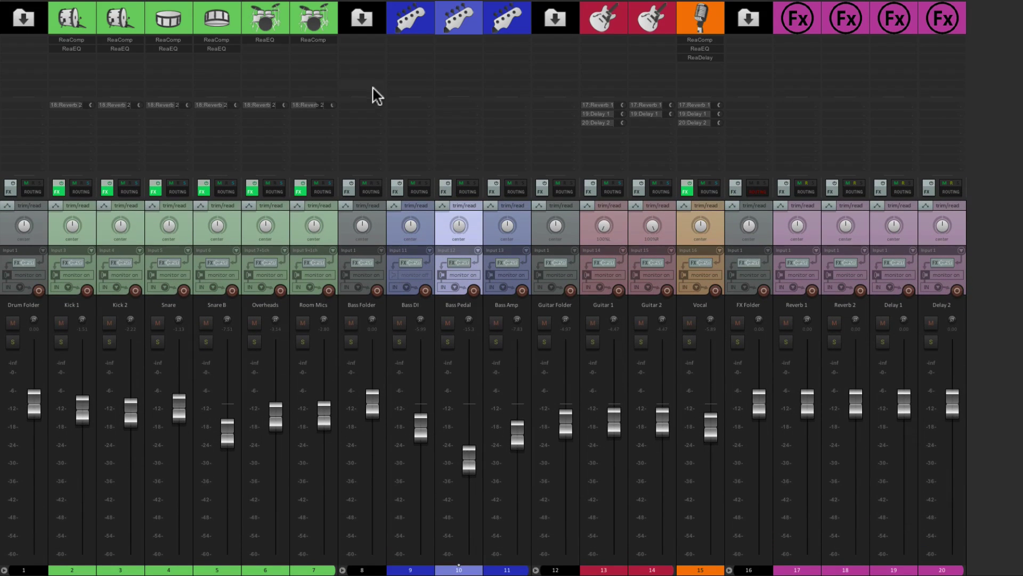
{"action": "left_click_drag", "start_coordinate": [372, 96], "coordinate": [374, 82]}
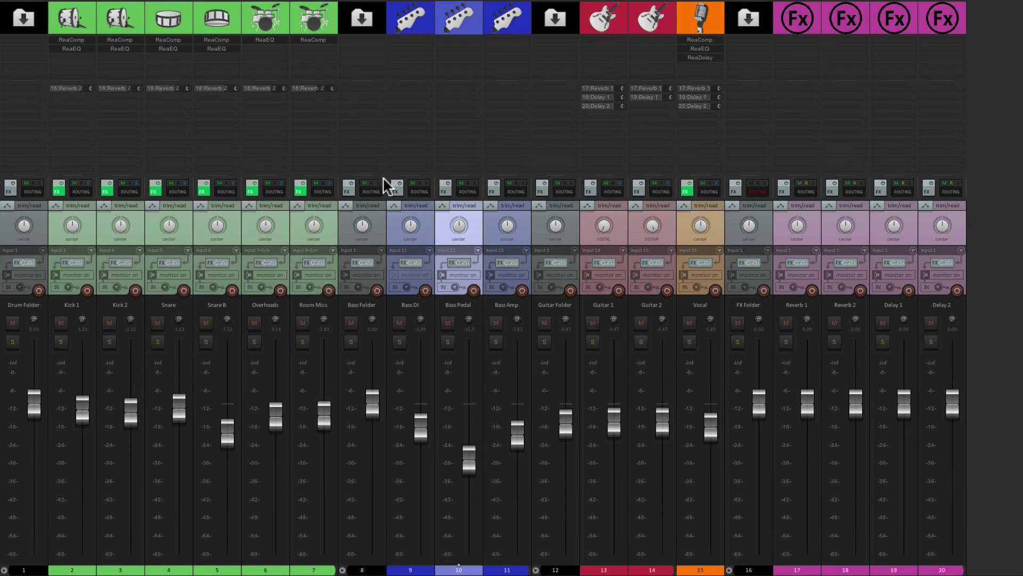
{"action": "left_click_drag", "start_coordinate": [372, 178], "coordinate": [393, 6]}
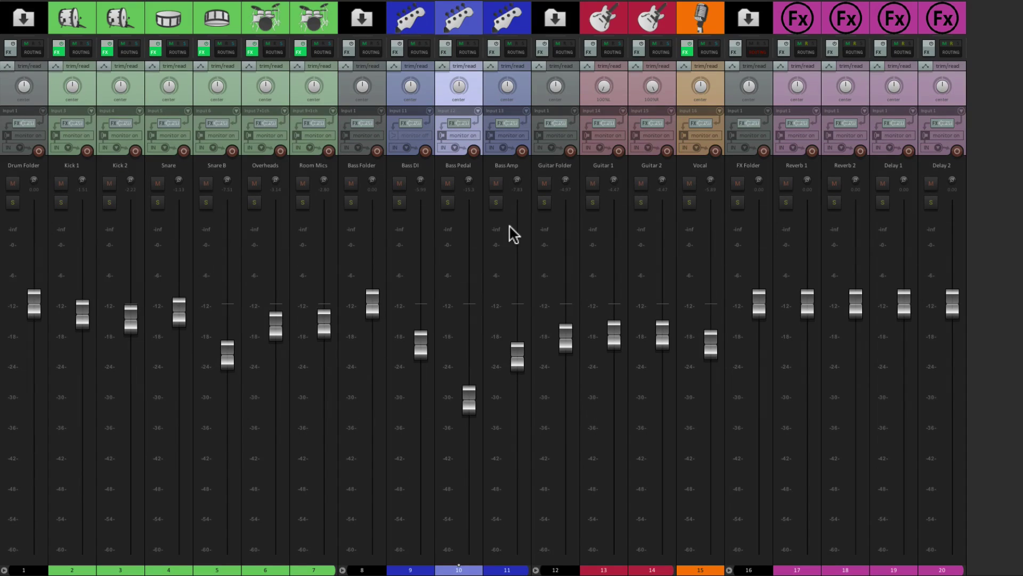